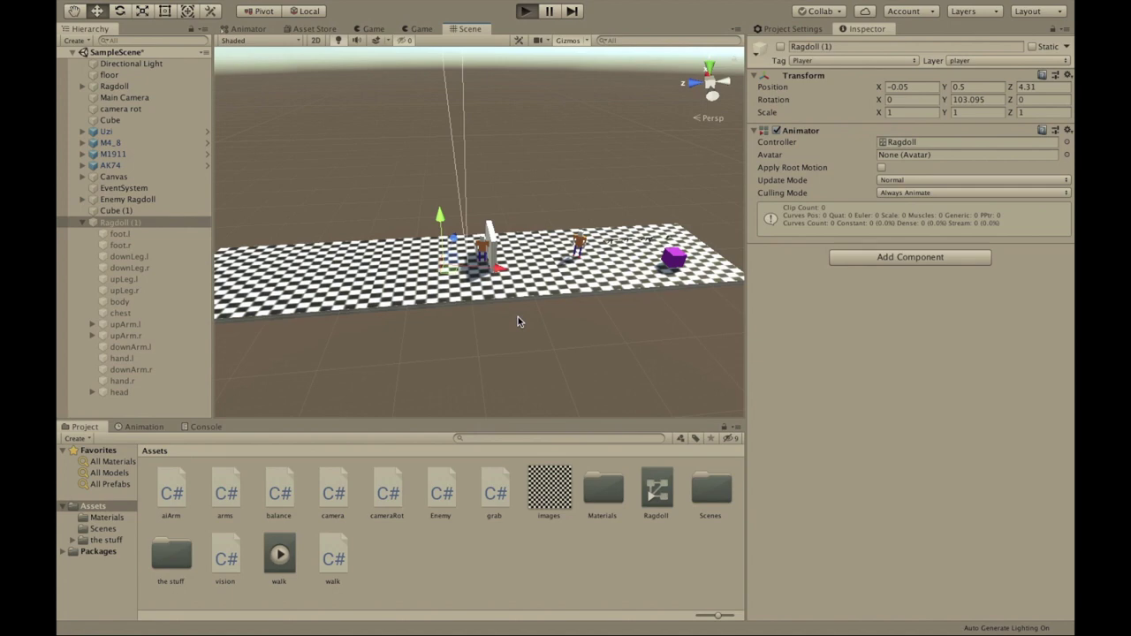
Test-run the scene in a maximized Game view to watch the ragdoll move, and stop it.
{"action": "key", "text": "ctrl+p"}
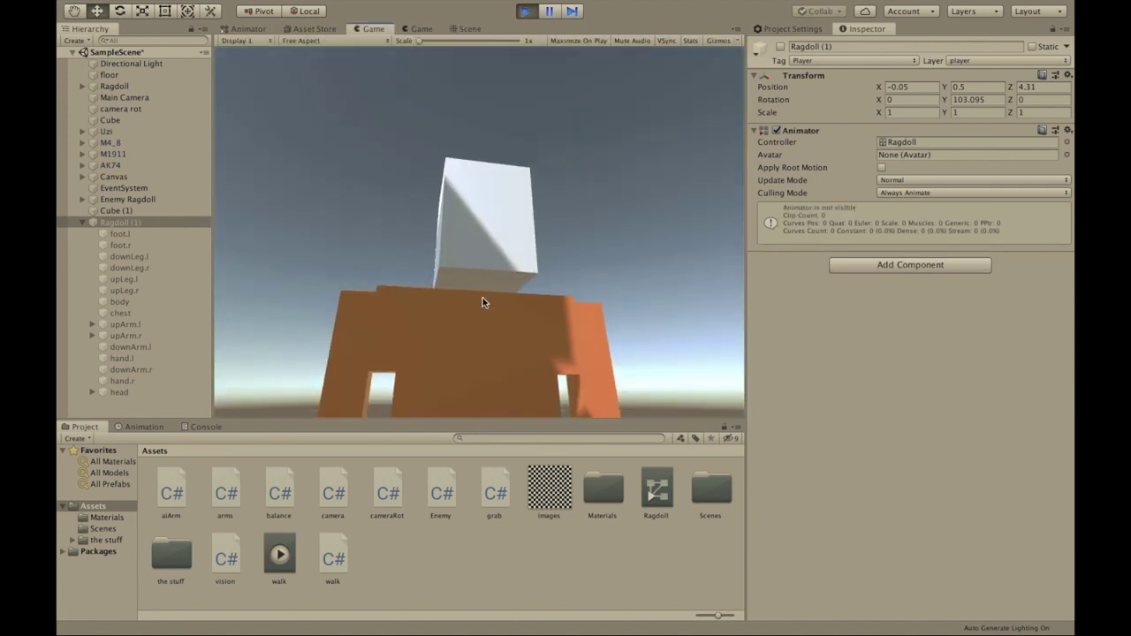
{"action": "key", "text": "shift+space"}
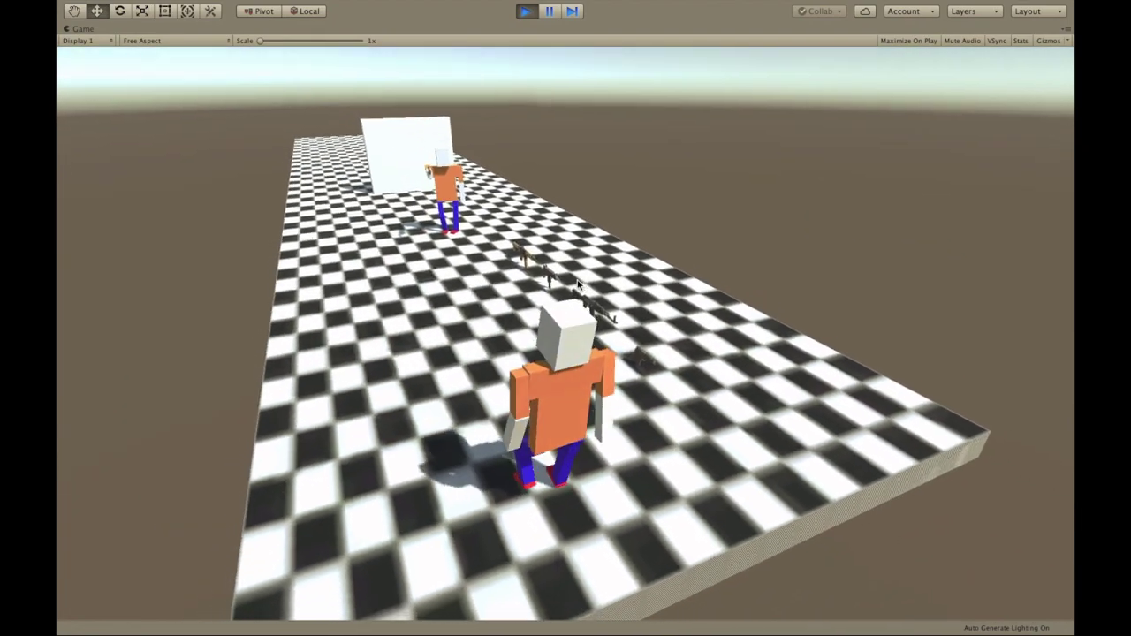
{"action": "key", "text": "super+p"}
Close the Game view showing Display 2 and dock the remaining Game view beside the Console.
{"action": "left_click_drag", "start_coordinate": [441, 301], "coordinate": [389, 302], "text": "alt"}
{"action": "scroll", "coordinate": [388, 303], "scroll_direction": "up", "scroll_amount": 5}
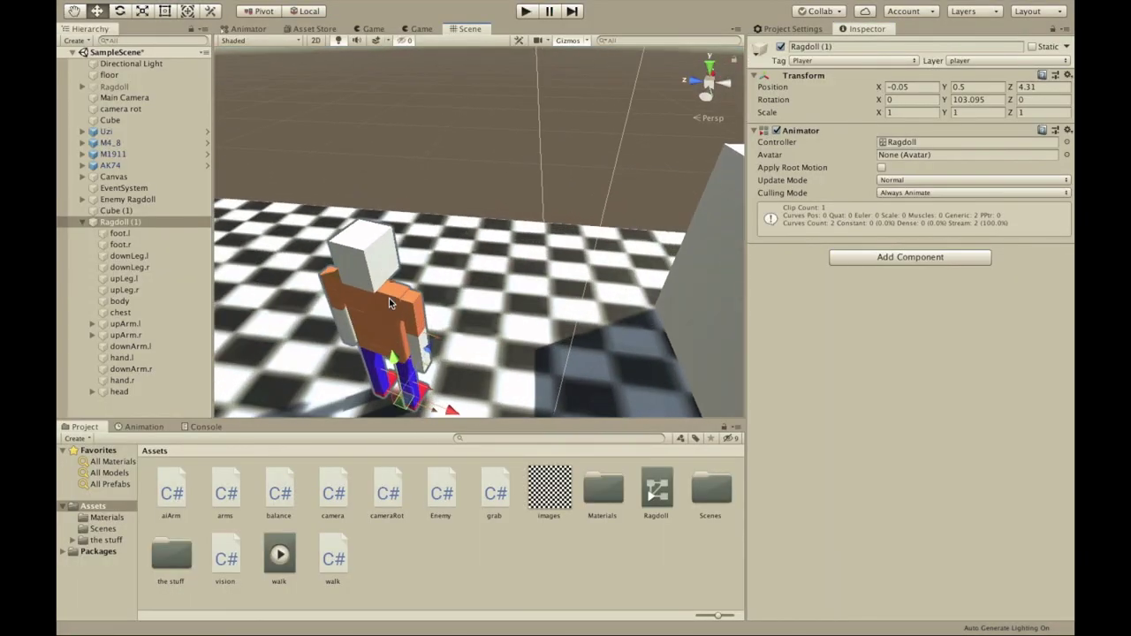
{"action": "left_click", "coordinate": [420, 29]}
{"action": "right_click", "coordinate": [423, 32]}
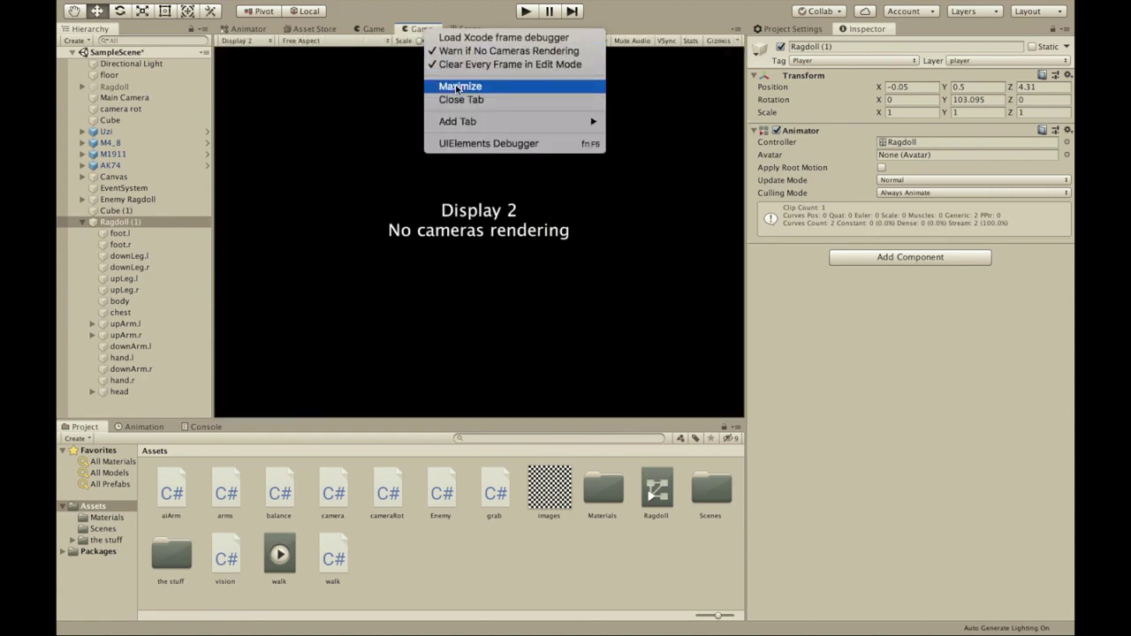
{"action": "left_click", "coordinate": [459, 99]}
{"action": "left_click_drag", "start_coordinate": [373, 32], "coordinate": [296, 423]}
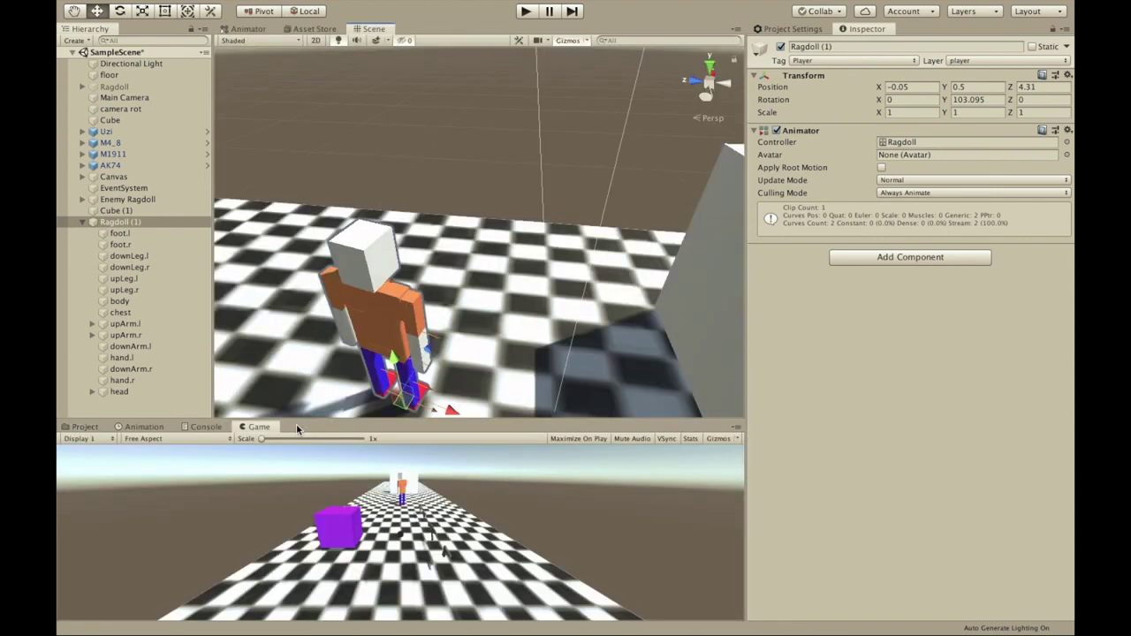
Run the scene and make the Rigidbody of the ragdoll's body part kinematic.
{"action": "key", "text": "ctrl+p"}
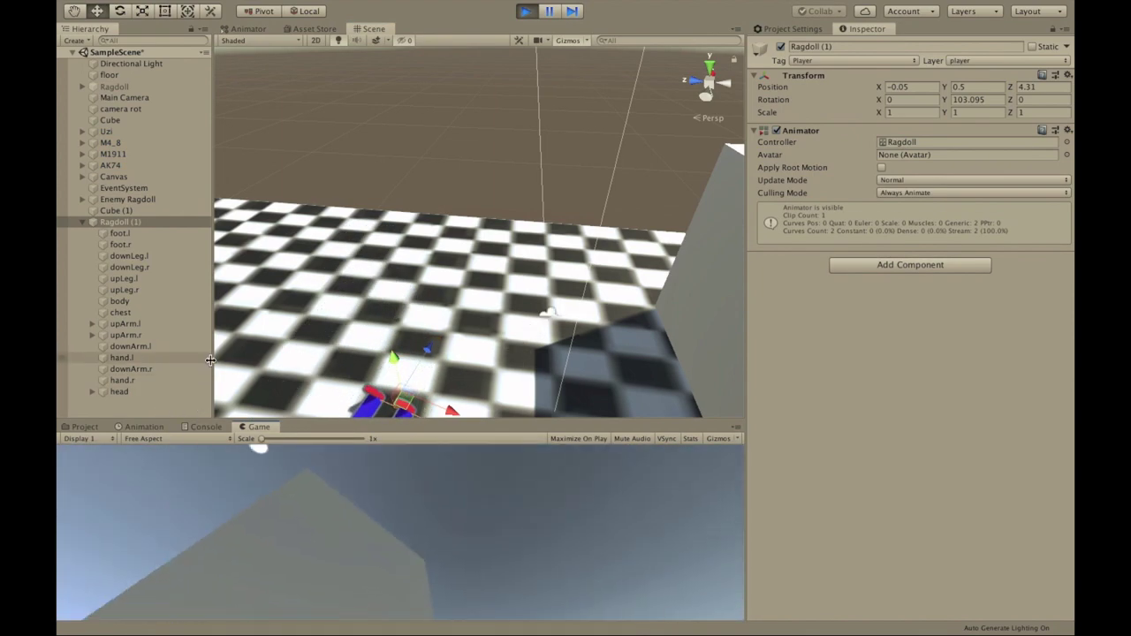
{"action": "left_click_drag", "start_coordinate": [371, 353], "coordinate": [106, 424], "text": "alt"}
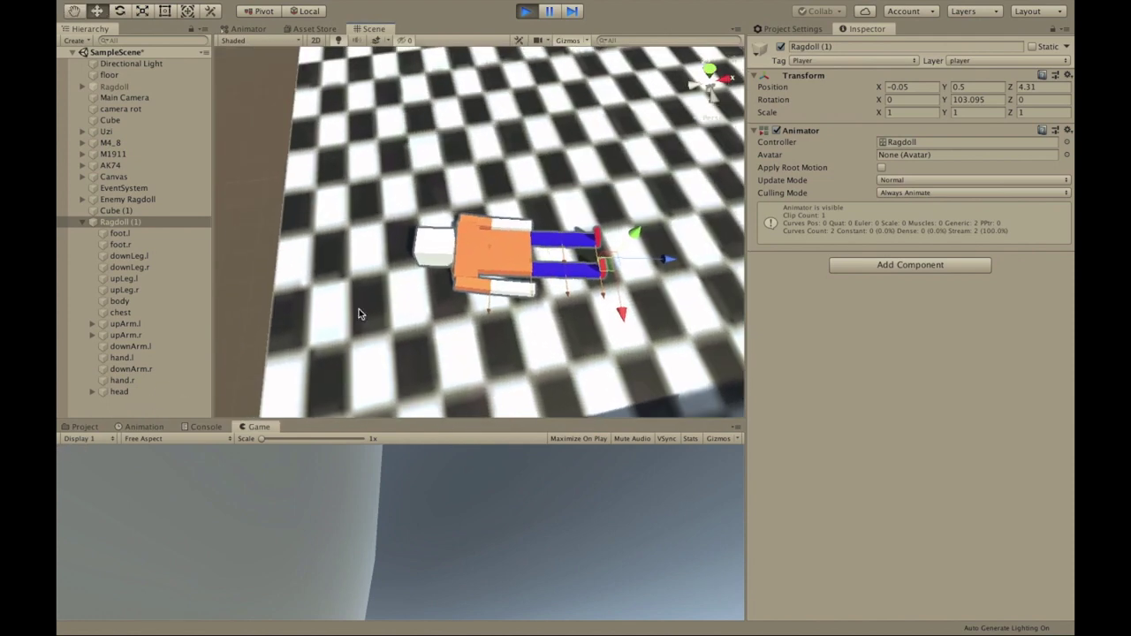
{"action": "left_click", "coordinate": [497, 250]}
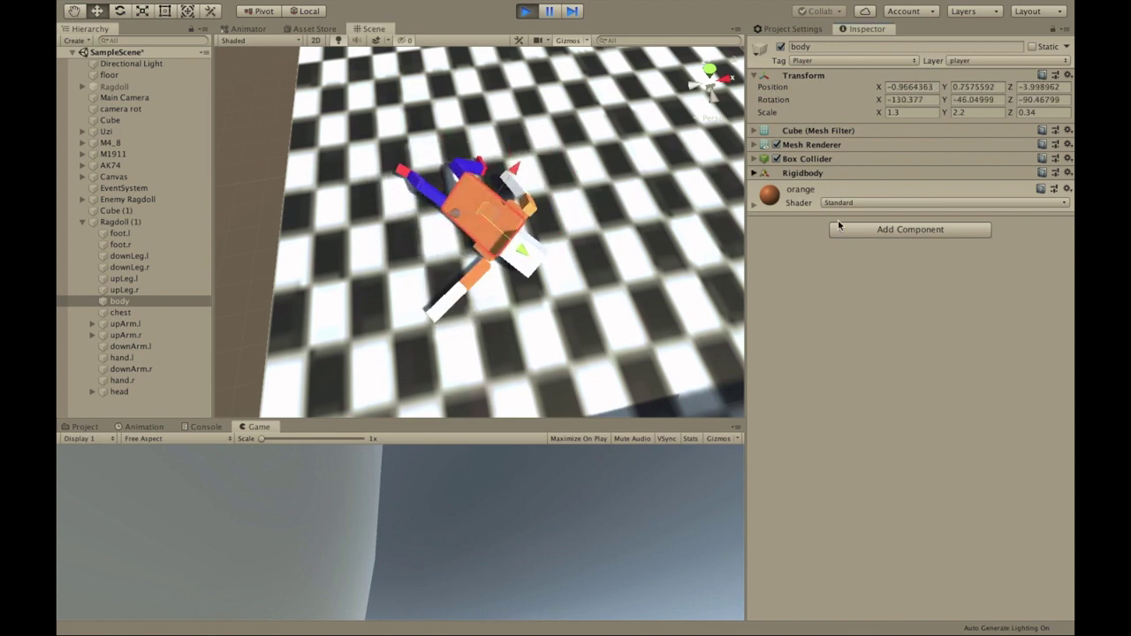
{"action": "left_click", "coordinate": [881, 236]}
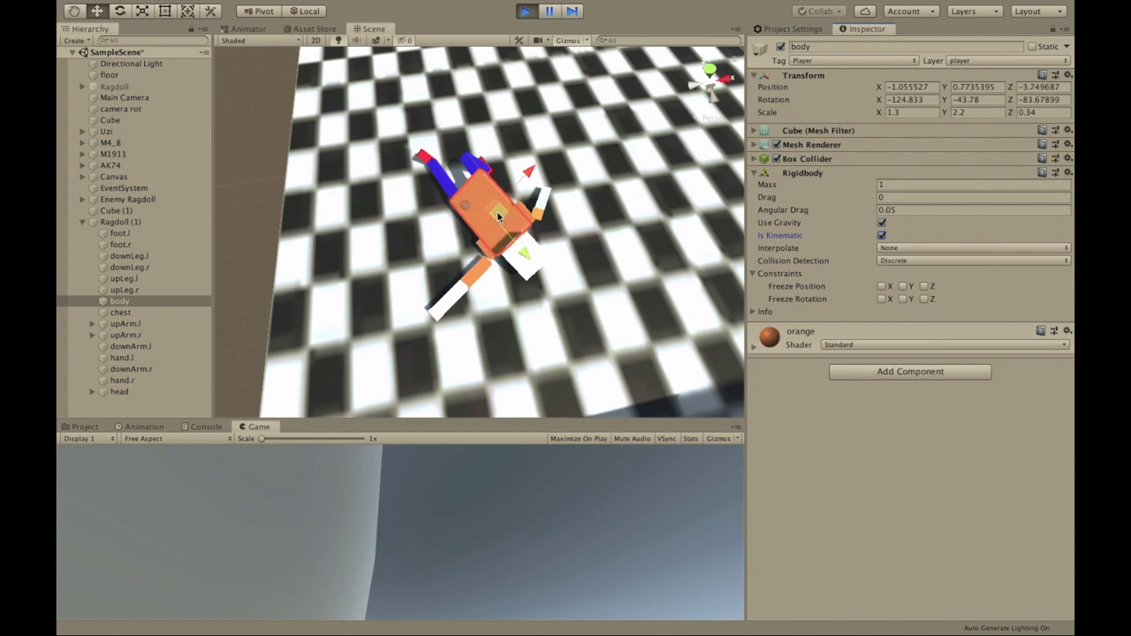
Switch the move handles to Global, raise the ragdoll's body to a Y position of about 5.56, and stop the test run.
{"action": "left_click", "coordinate": [300, 12]}
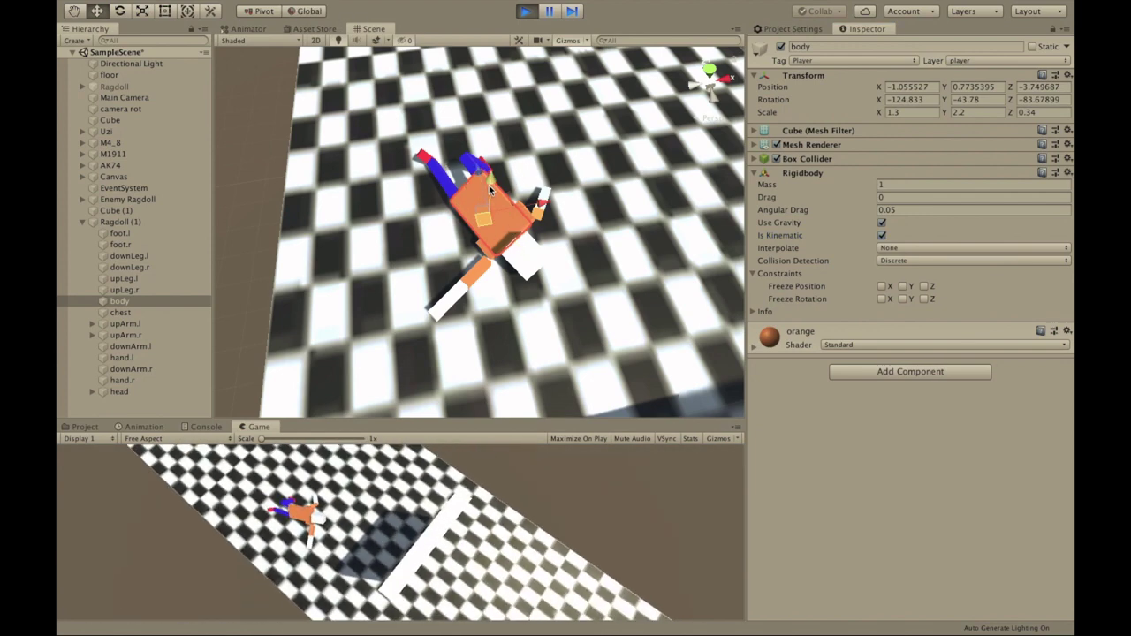
{"action": "left_click_drag", "start_coordinate": [489, 181], "coordinate": [499, 109]}
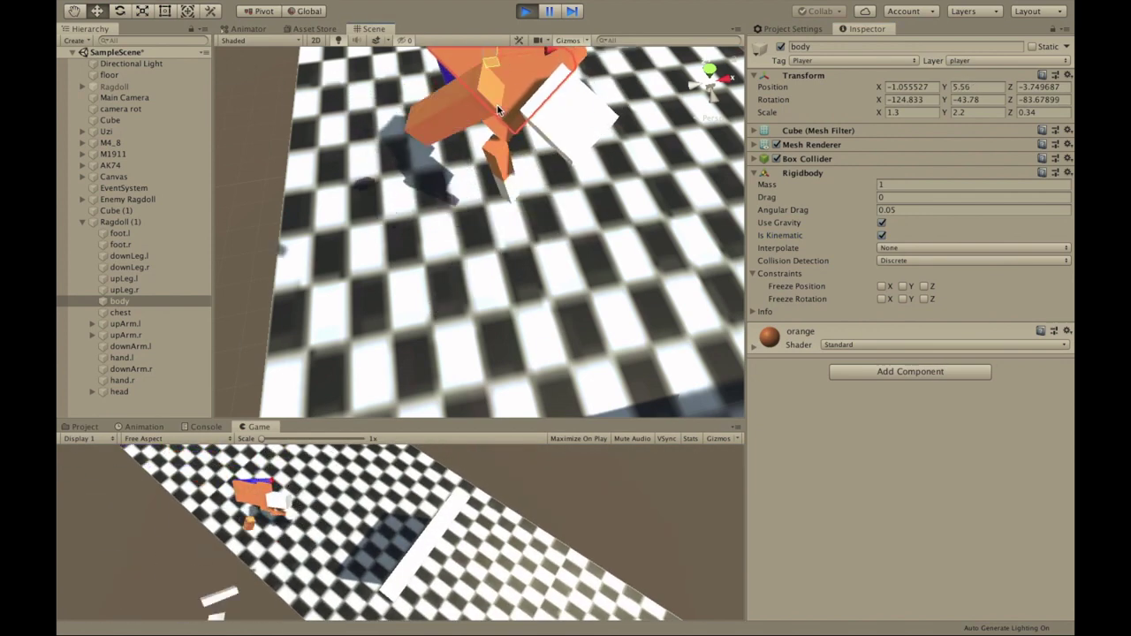
{"action": "scroll", "coordinate": [500, 109], "scroll_direction": "down", "scroll_amount": 3}
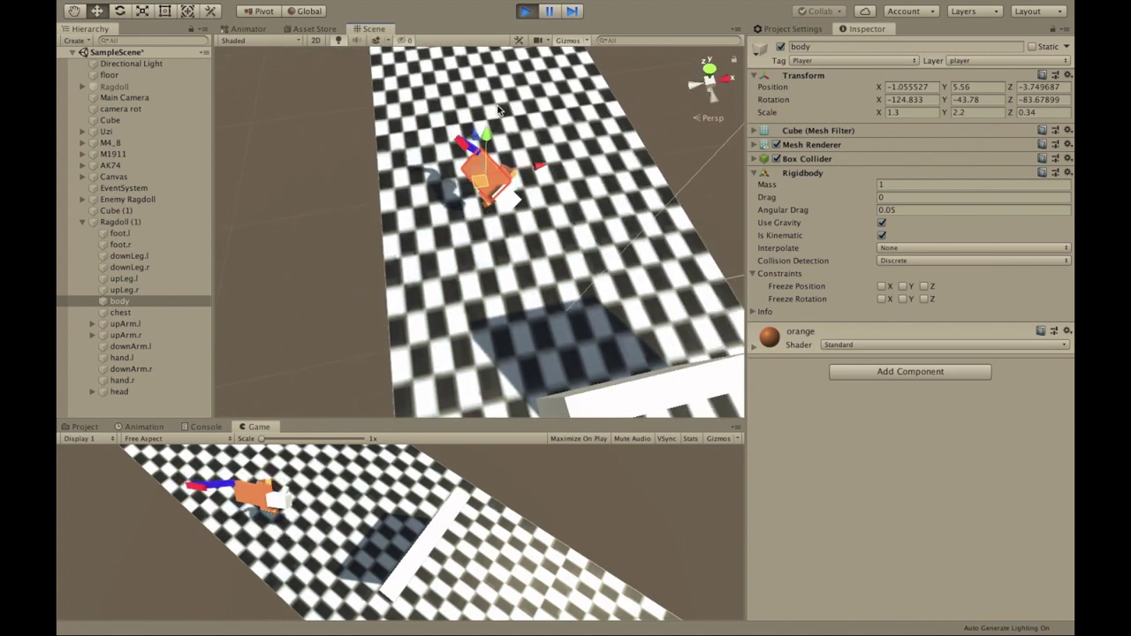
{"action": "key", "text": "super+p"}
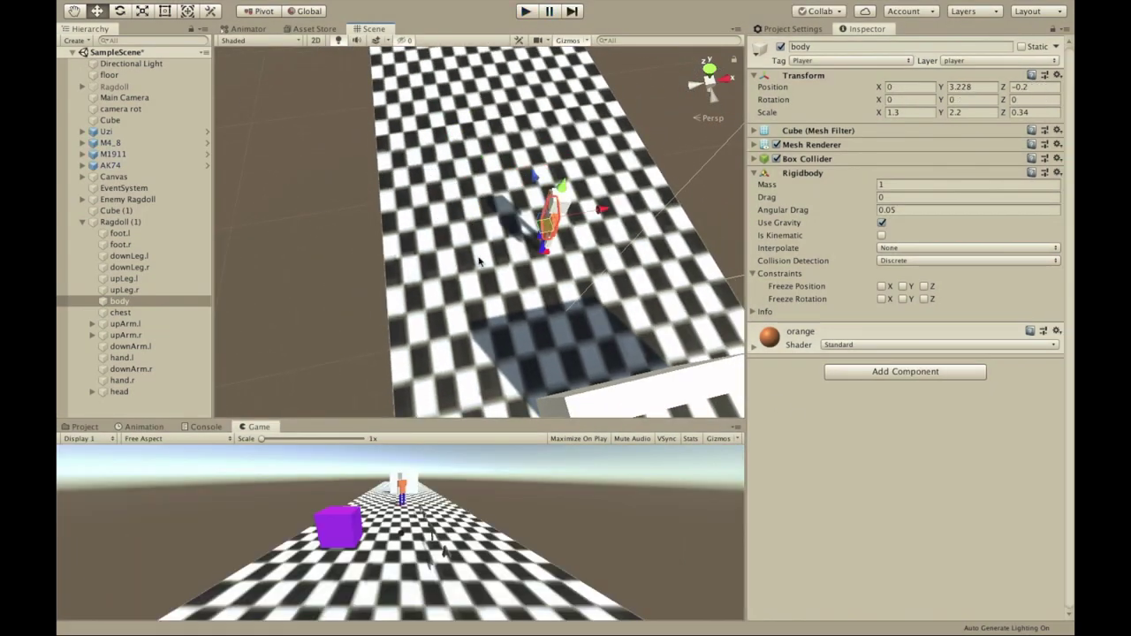
Examine the Rigidbody and Hinge Joint settings of Ragdoll (1)'s feet, lower legs and upper legs one by one.
{"action": "key", "text": "f"}
{"action": "left_click_drag", "start_coordinate": [505, 273], "coordinate": [221, 323], "text": "alt"}
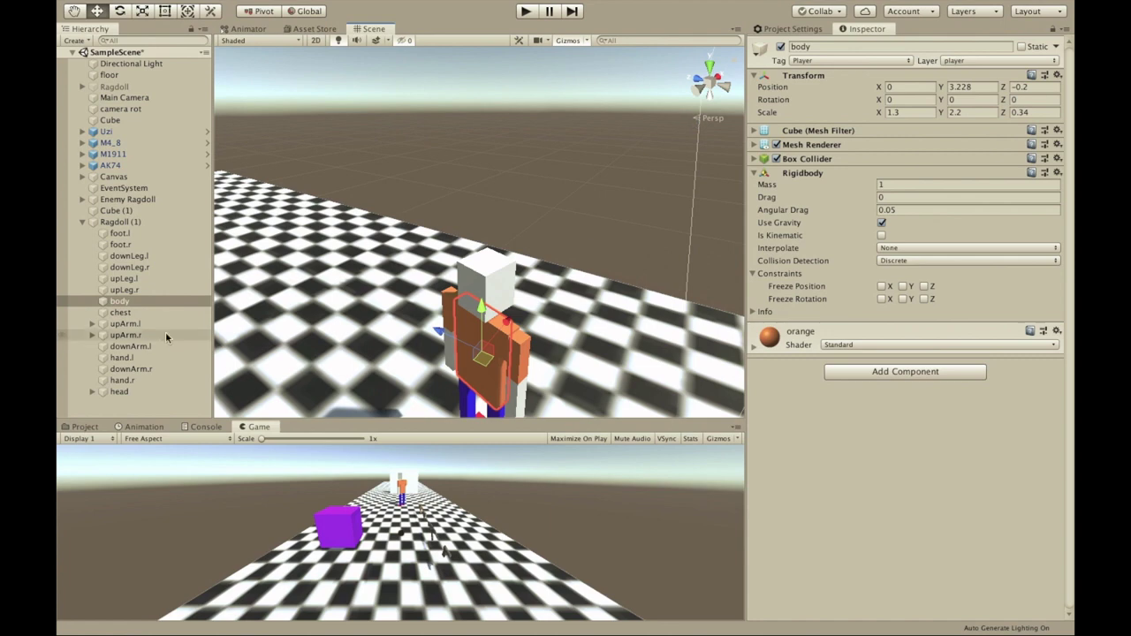
{"action": "left_click", "coordinate": [132, 222]}
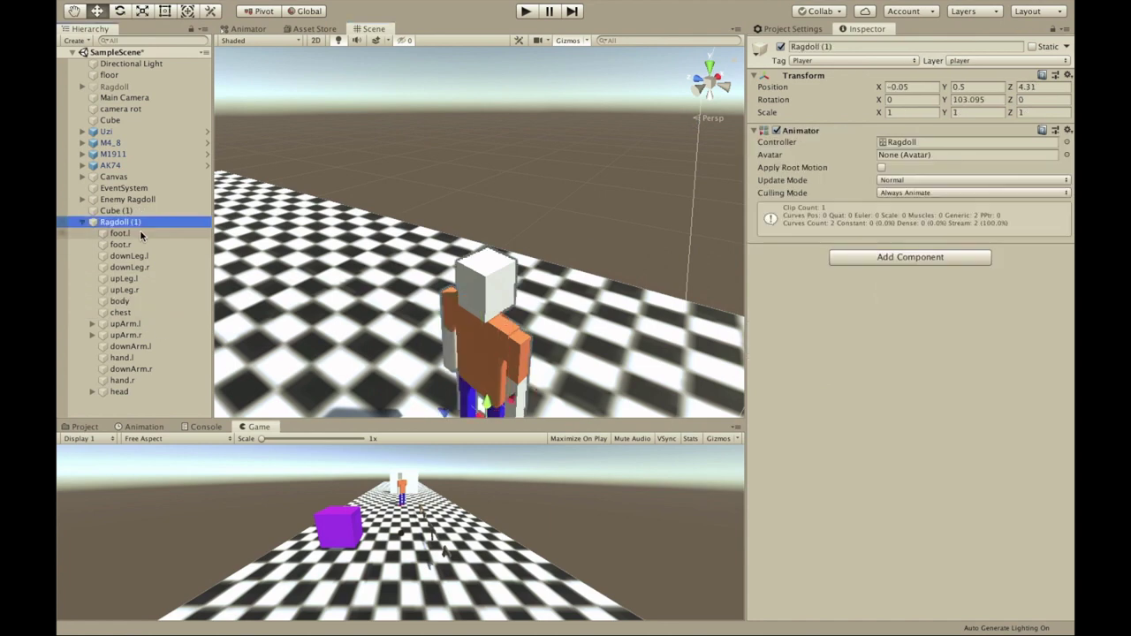
{"action": "key", "text": "f"}
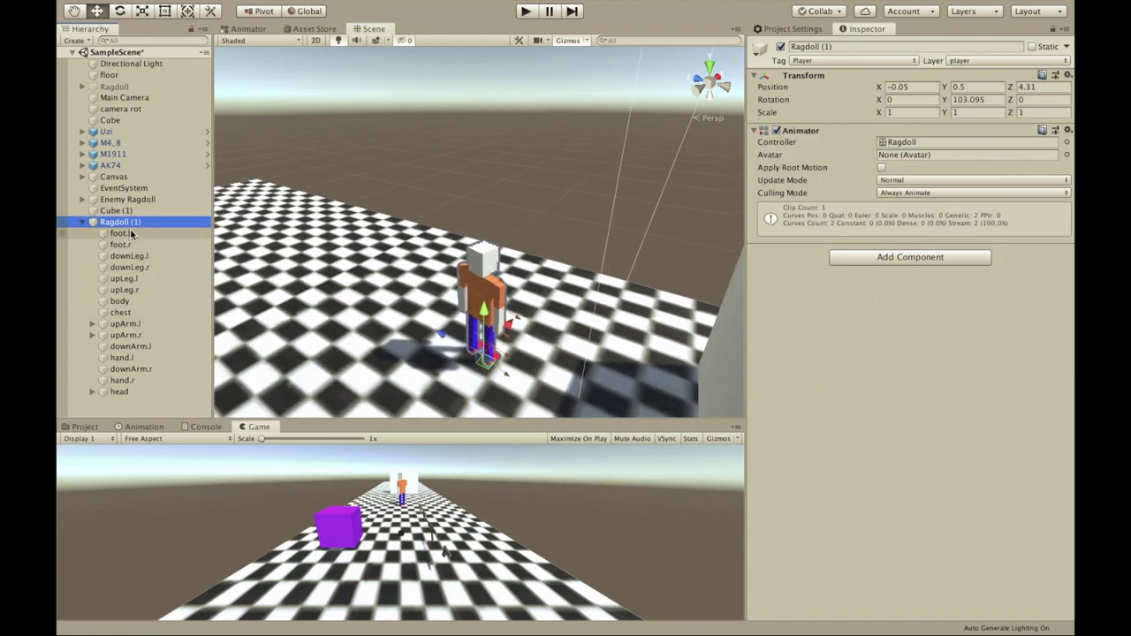
{"action": "left_click", "coordinate": [121, 233]}
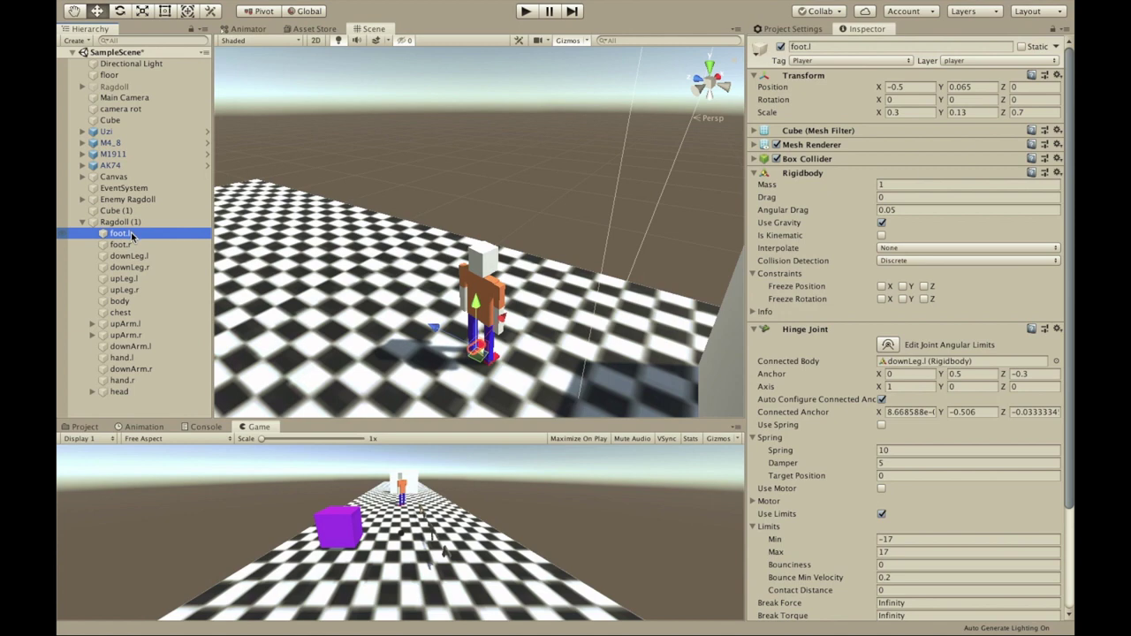
{"action": "key", "text": "Down"}
{"action": "key", "text": "Down"}
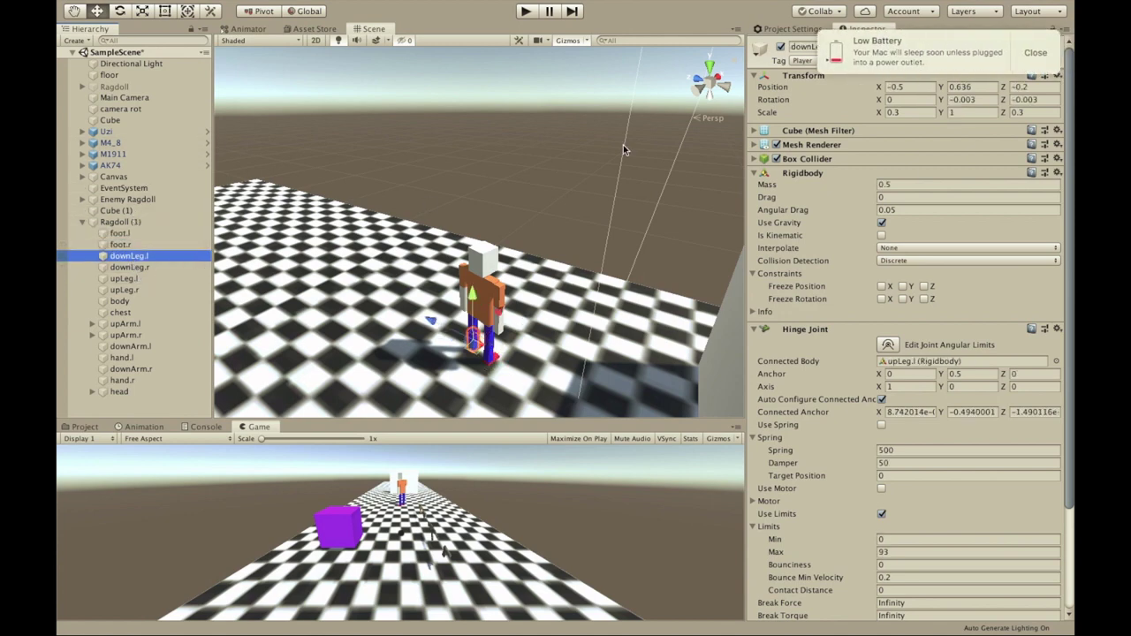
{"action": "left_click", "coordinate": [1035, 52]}
{"action": "key", "text": "Down"}
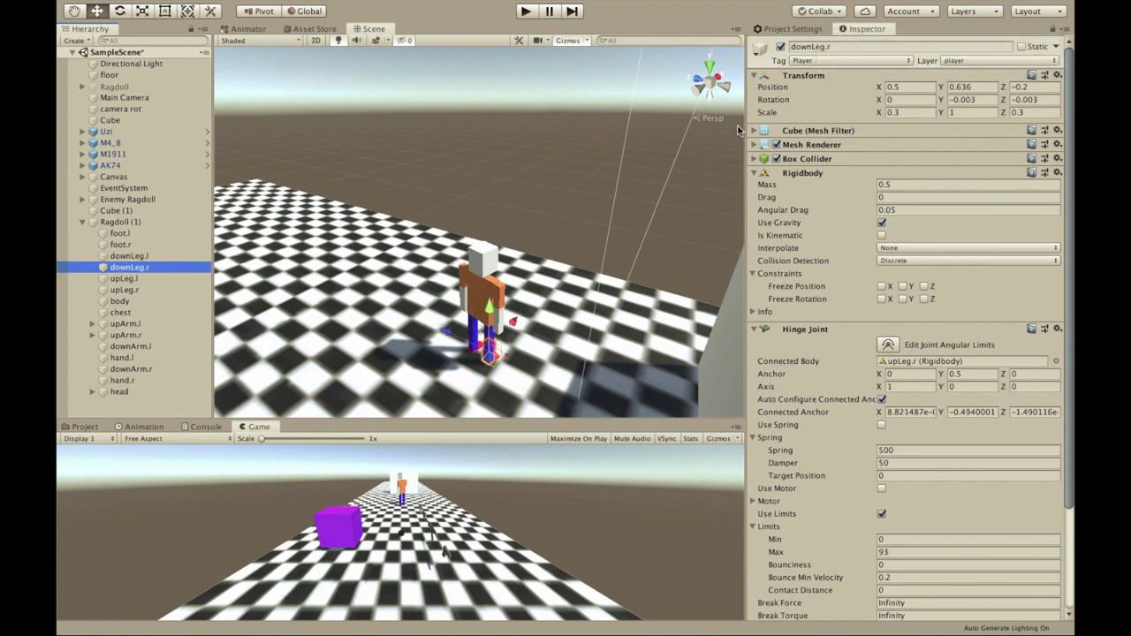
{"action": "key", "text": "Down"}
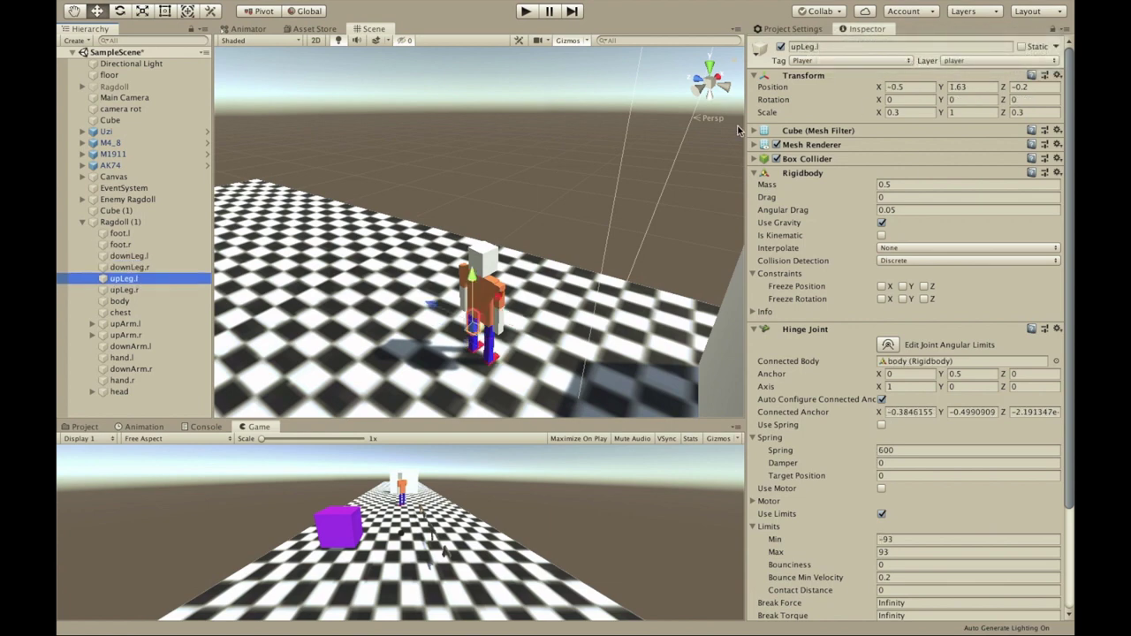
{"action": "key", "text": "Up"}
{"action": "key", "text": "Down"}
{"action": "key", "text": "Down"}
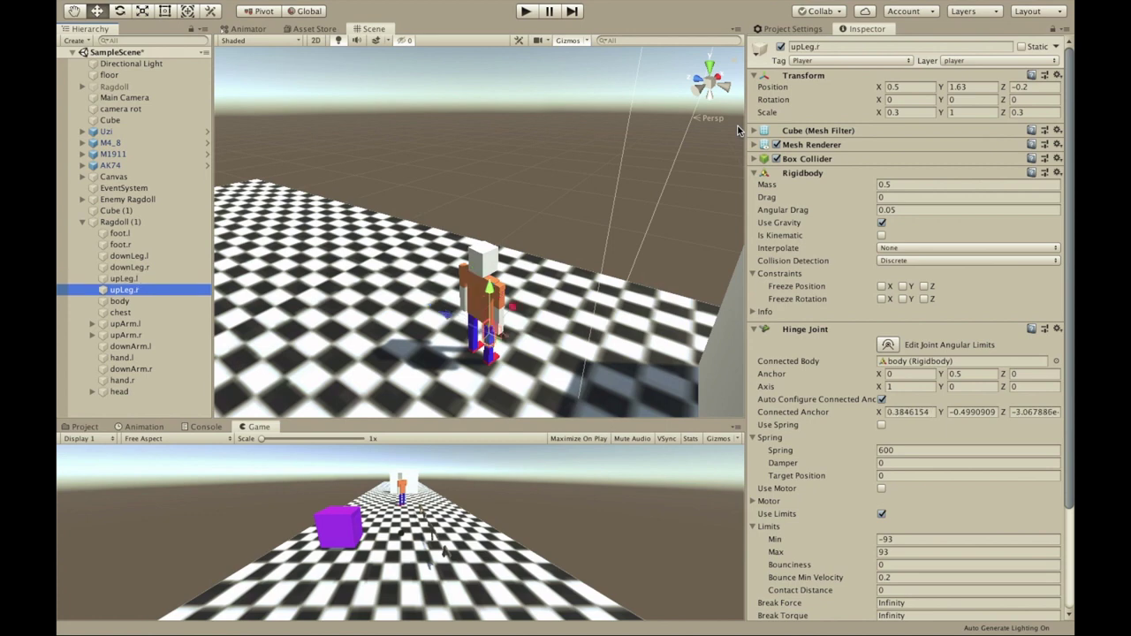
Examine the body's Rigidbody, the chest's Fixed Joint and the upper arms' Configurable Joint settings.
{"action": "key", "text": "Down"}
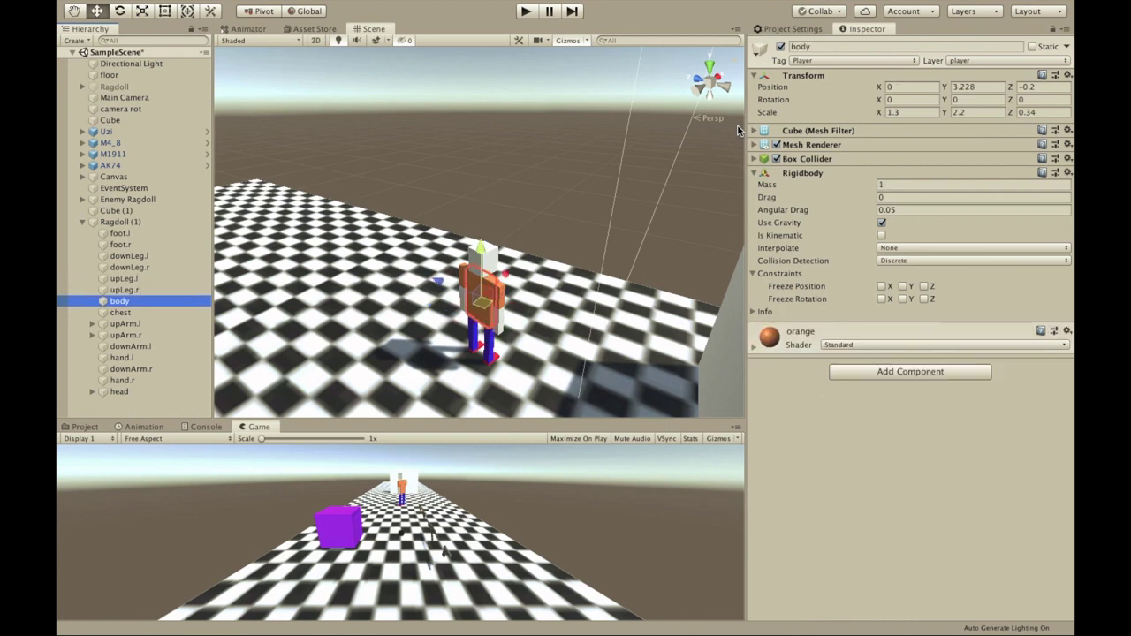
{"action": "key", "text": "Down"}
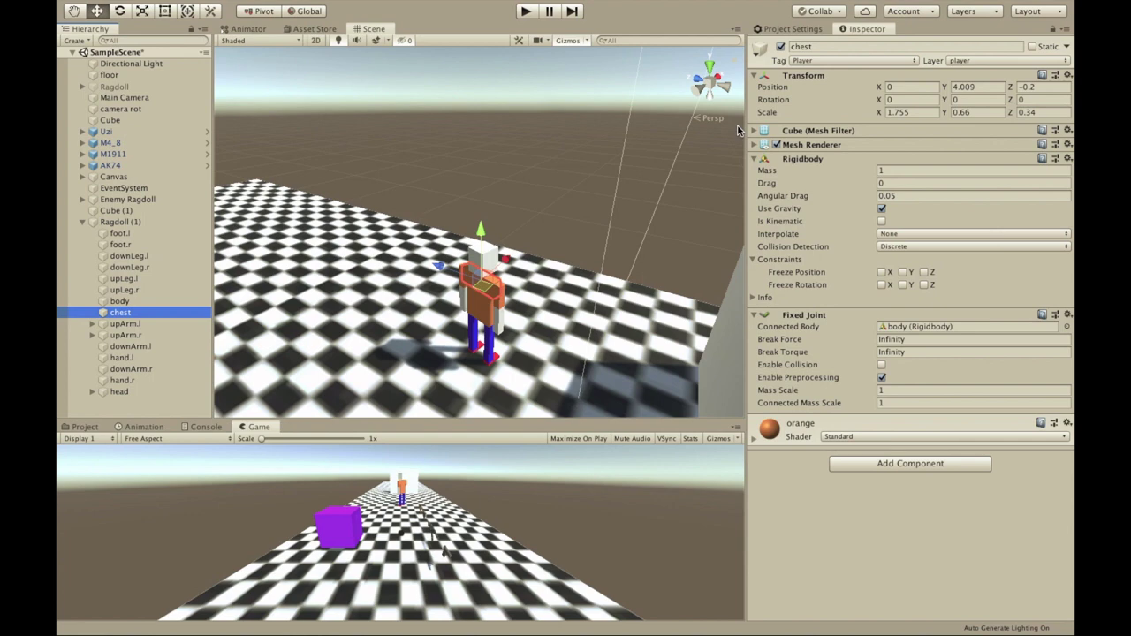
{"action": "key", "text": "Down"}
{"action": "key", "text": "Down"}
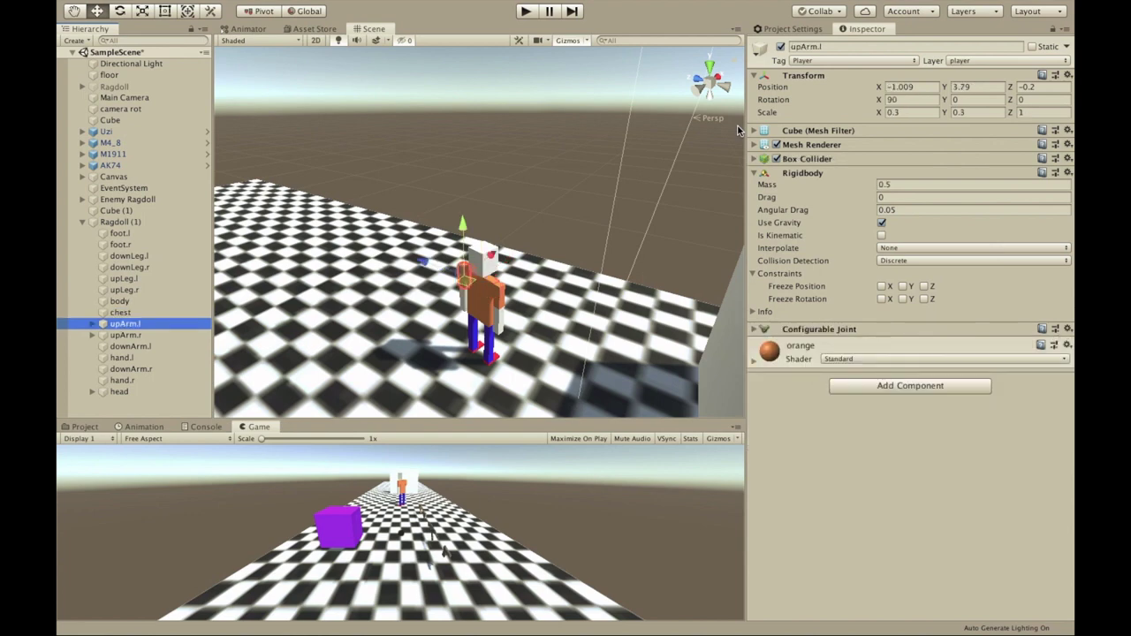
{"action": "key", "text": "Up"}
{"action": "key", "text": "Down"}
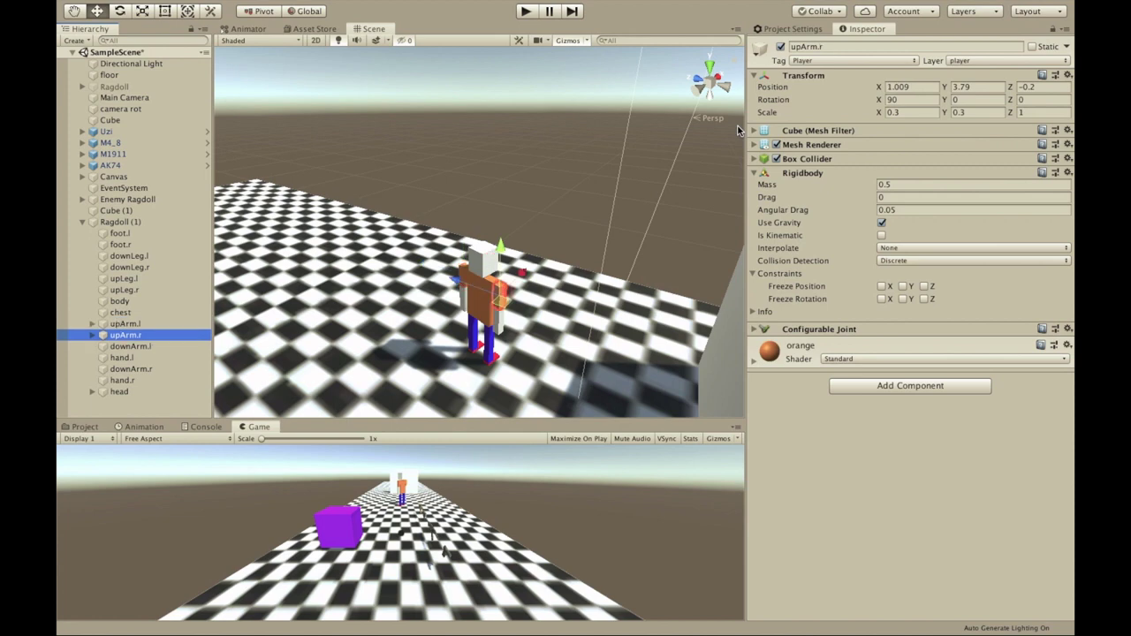
{"action": "left_click", "coordinate": [754, 332]}
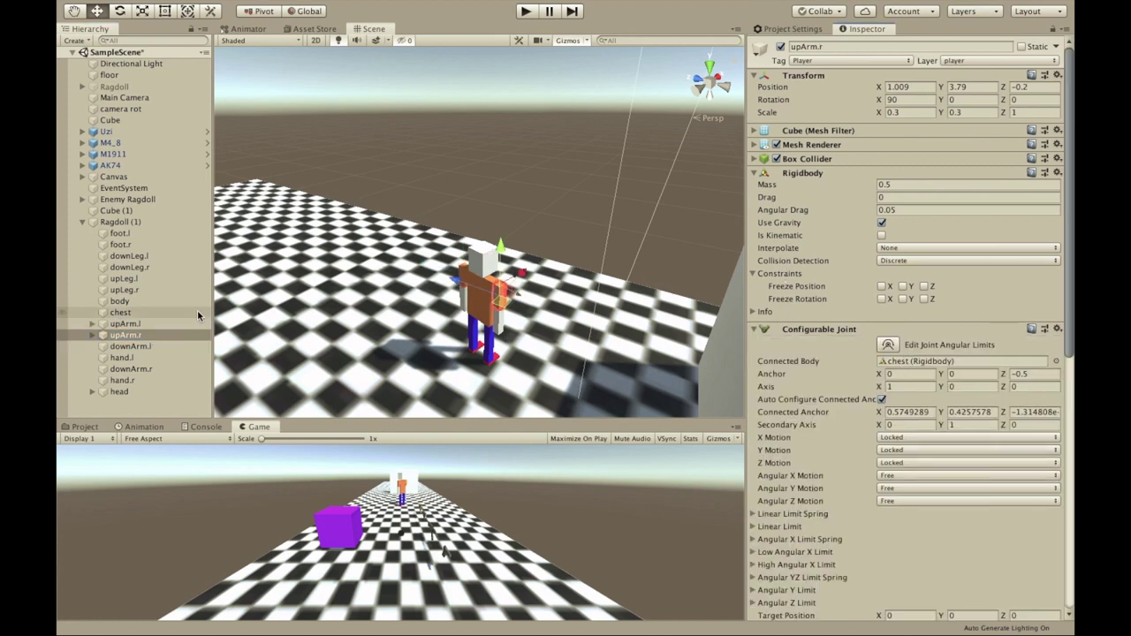
Examine the Hinge Joint settings of the lower arms and the Configurable Joint settings of both hands.
{"action": "left_click", "coordinate": [156, 346]}
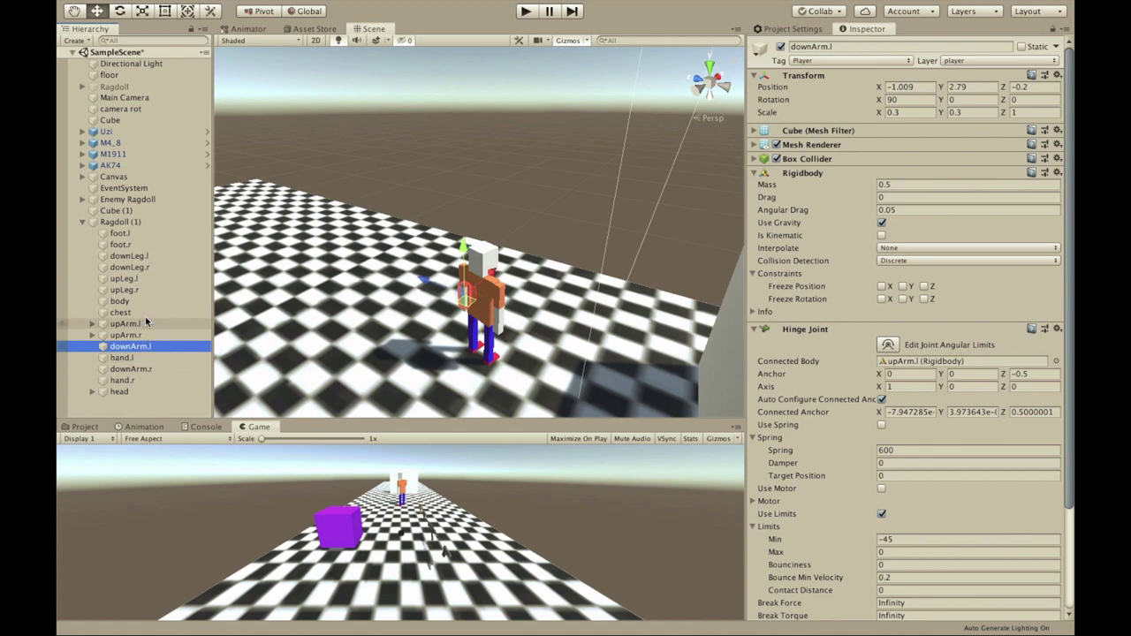
{"action": "left_click", "coordinate": [137, 361]}
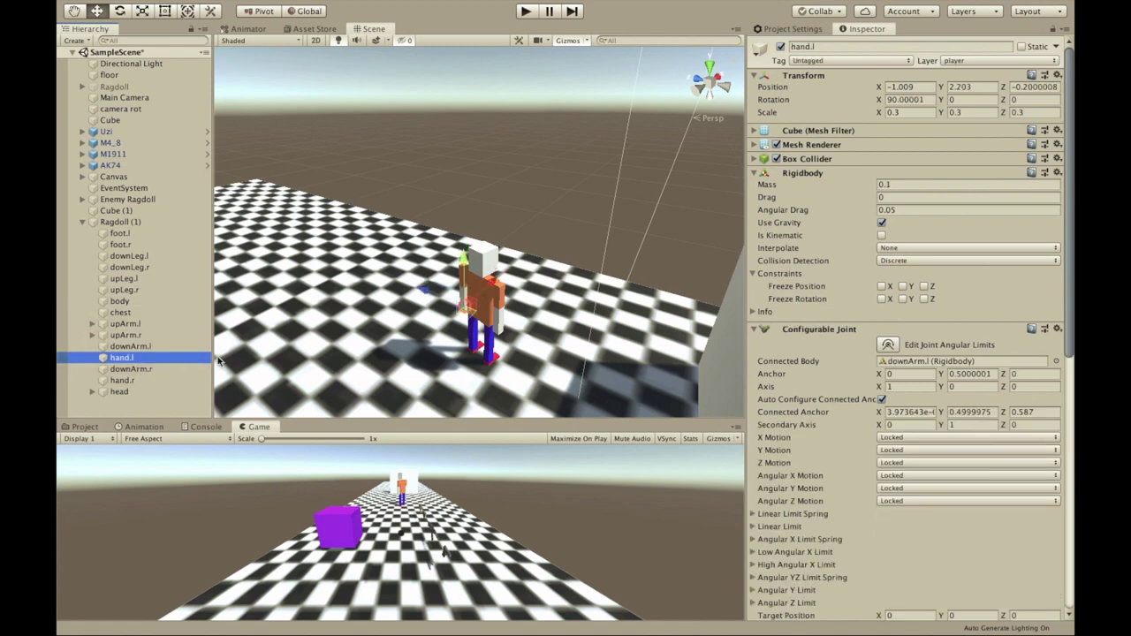
{"action": "scroll", "coordinate": [809, 408], "scroll_direction": "down", "scroll_amount": 5}
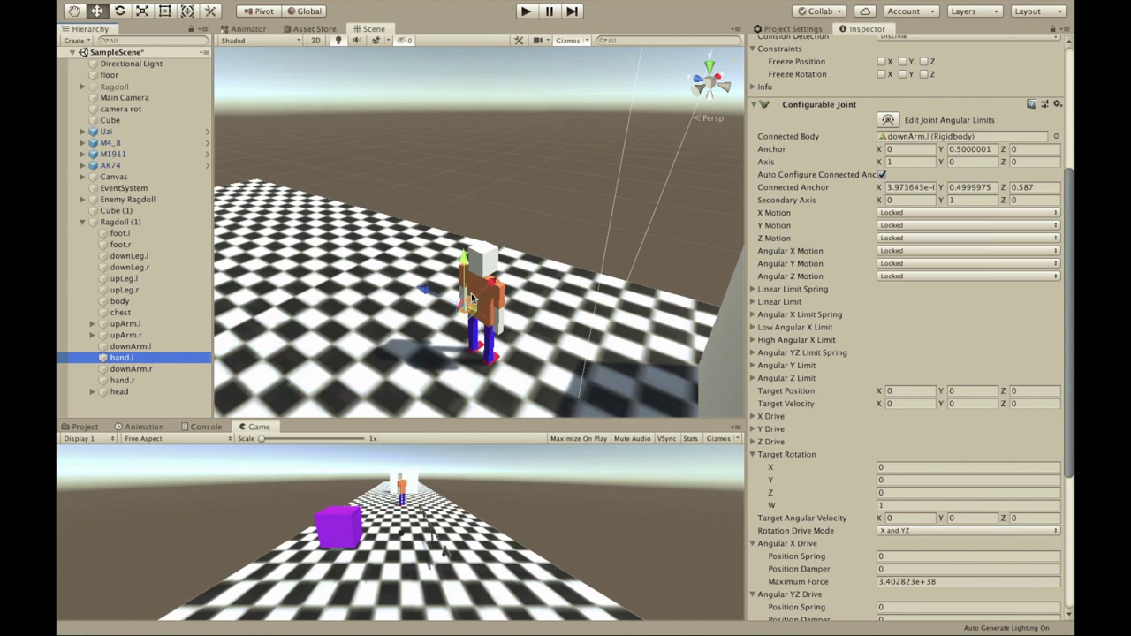
{"action": "scroll", "coordinate": [471, 296], "scroll_direction": "up", "scroll_amount": 3}
{"action": "left_click_drag", "start_coordinate": [471, 293], "coordinate": [455, 410], "text": "alt"}
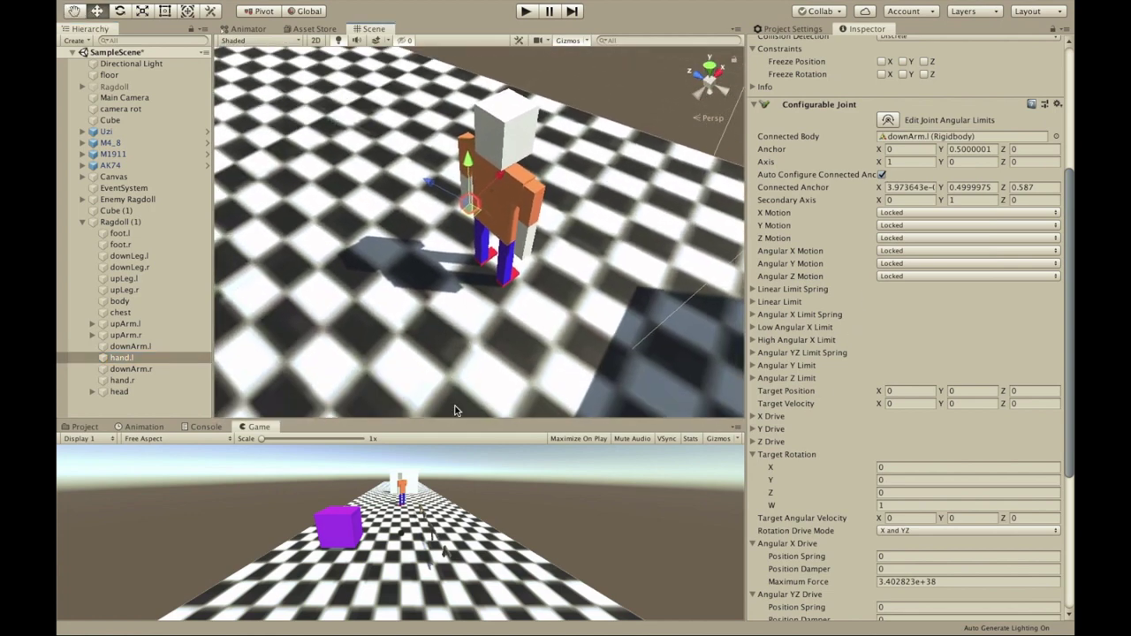
{"action": "scroll", "coordinate": [455, 410], "scroll_direction": "up", "scroll_amount": 3}
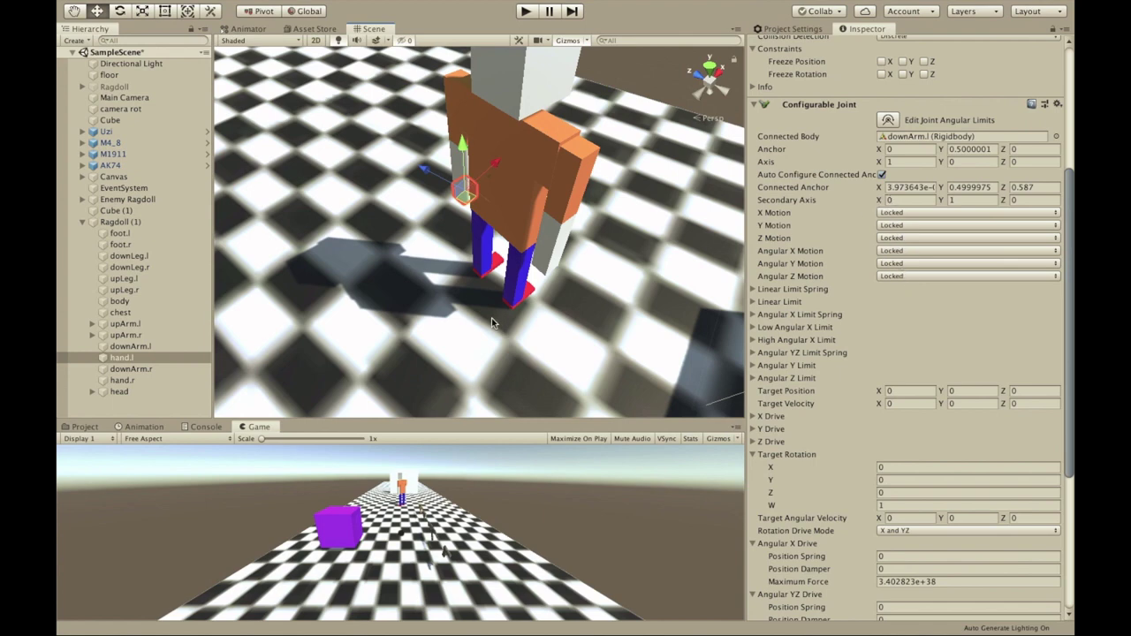
{"action": "left_click", "coordinate": [129, 381]}
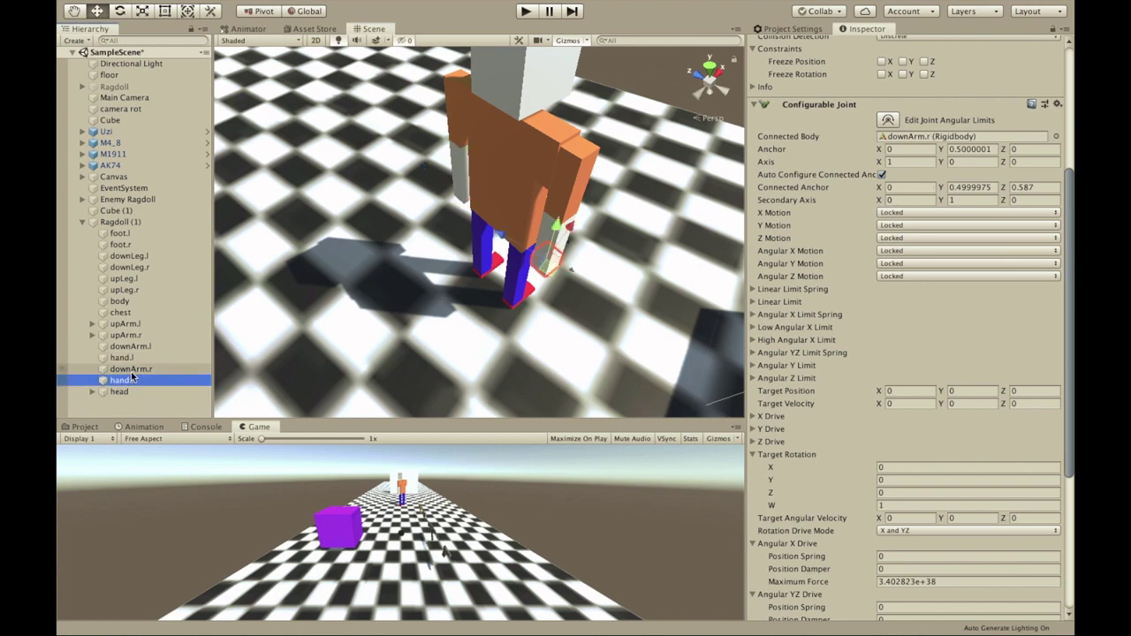
{"action": "left_click", "coordinate": [130, 370]}
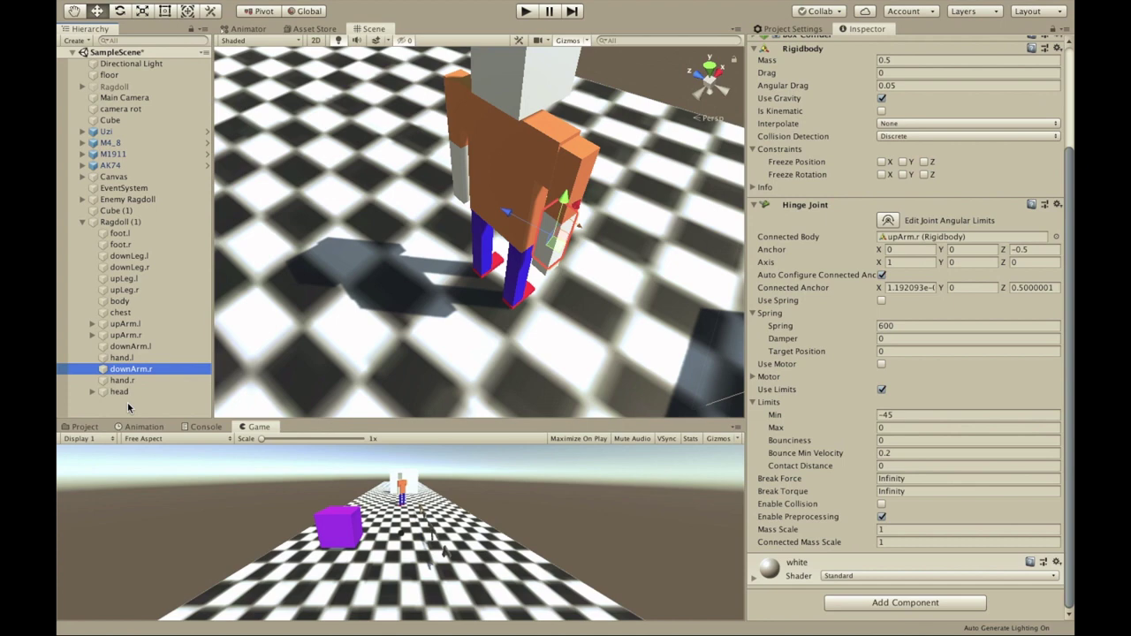
Examine the head's Rigidbody and Hinge Joint settings, including its spring and limits.
{"action": "left_click", "coordinate": [124, 392]}
{"action": "scroll", "coordinate": [529, 194], "scroll_direction": "down", "scroll_amount": 3}
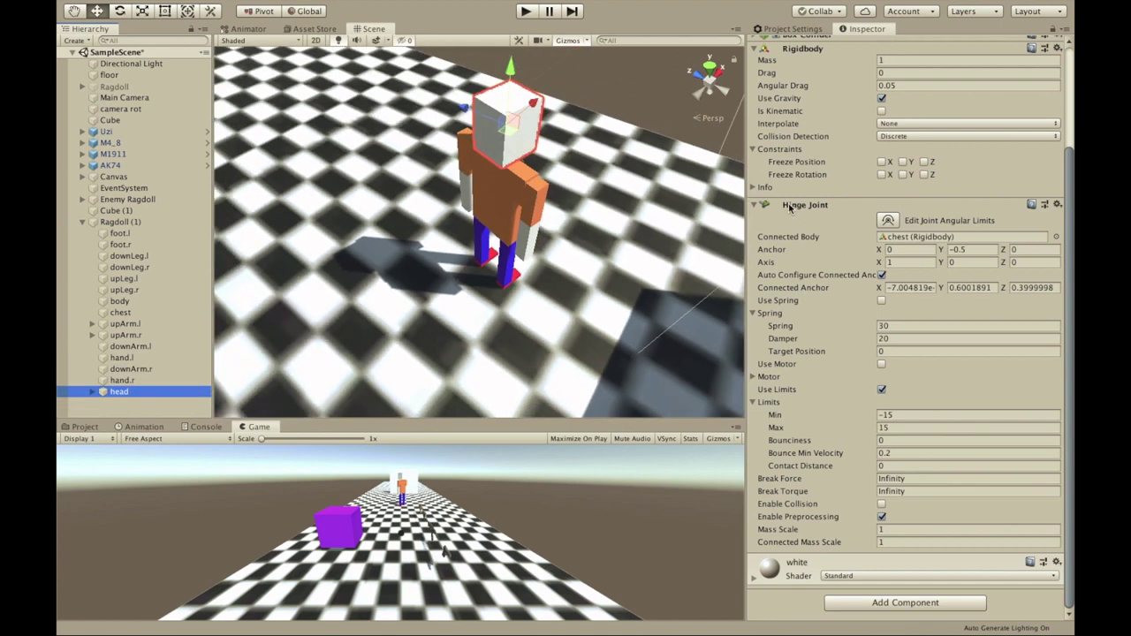
{"action": "scroll", "coordinate": [789, 206], "scroll_direction": "up", "scroll_amount": 3}
{"action": "scroll", "coordinate": [530, 154], "scroll_direction": "down", "scroll_amount": 4}
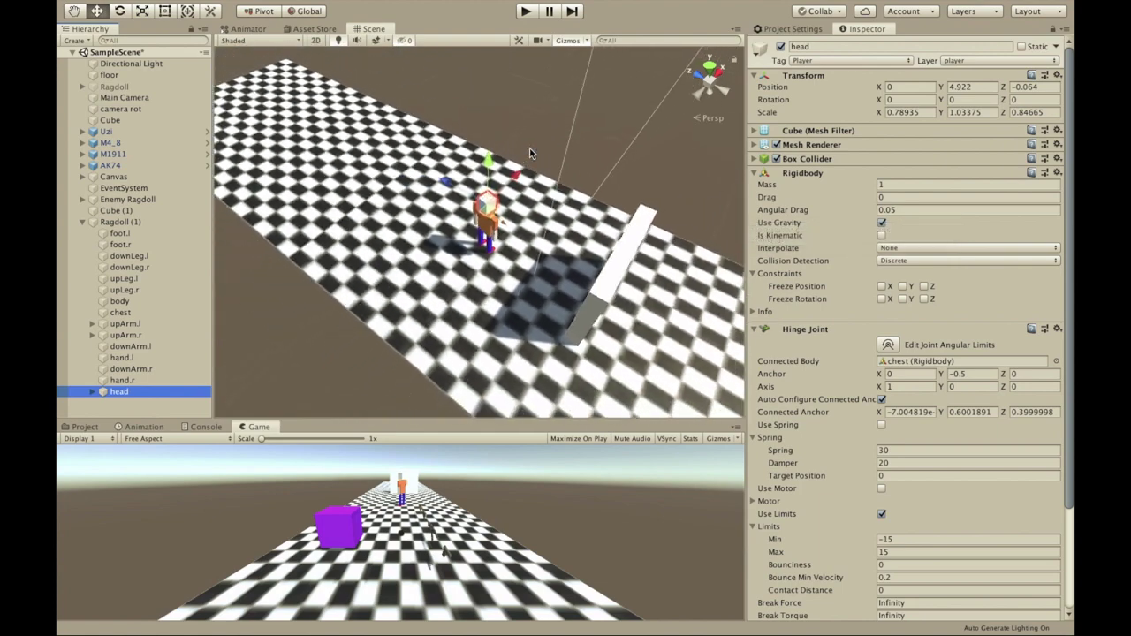
Enable Use Spring on the Hinge Joints of Ragdoll (1)'s feet, upper and lower legs, lower arms and head together.
{"action": "scroll", "coordinate": [530, 153], "scroll_direction": "down", "scroll_amount": 1}
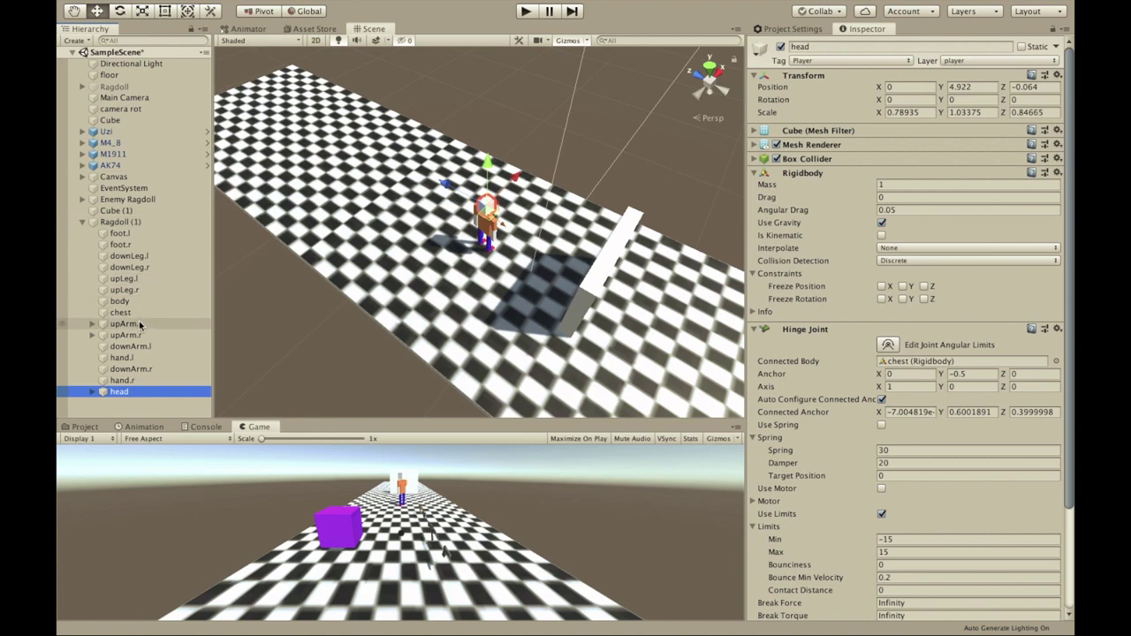
{"action": "double_click", "coordinate": [98, 224]}
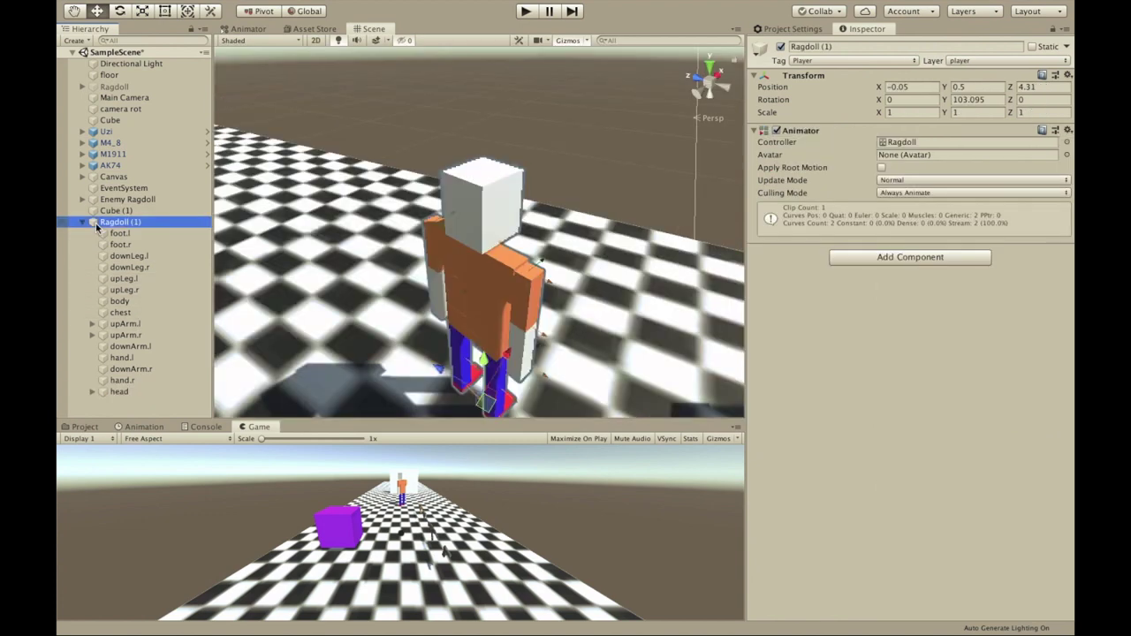
{"action": "left_click", "coordinate": [134, 232]}
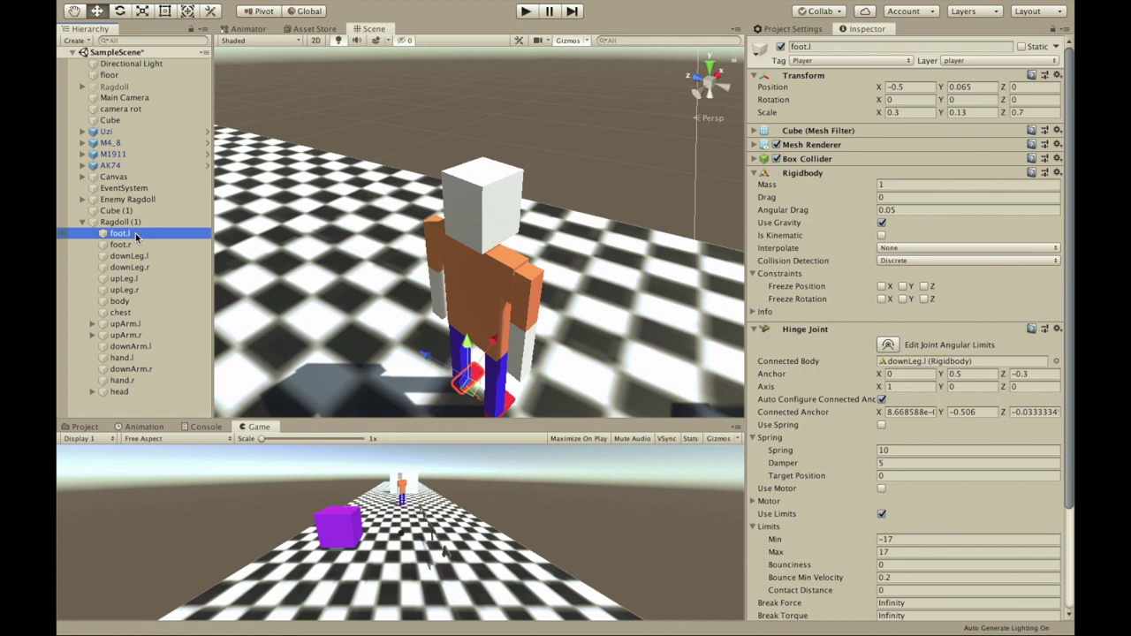
{"action": "left_click", "coordinate": [135, 390], "text": "shift"}
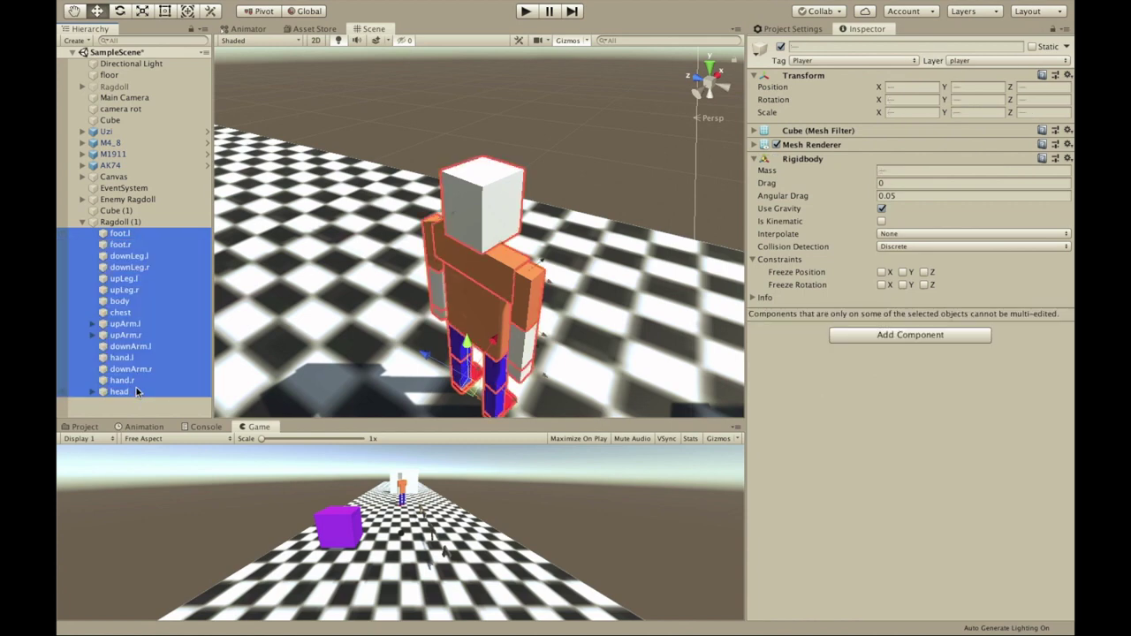
{"action": "left_click", "coordinate": [130, 337], "text": "super"}
{"action": "left_click", "coordinate": [128, 324], "text": "super"}
{"action": "left_click", "coordinate": [124, 313], "text": "super"}
{"action": "left_click", "coordinate": [123, 302], "text": "super"}
{"action": "left_click", "coordinate": [123, 301], "text": "super"}
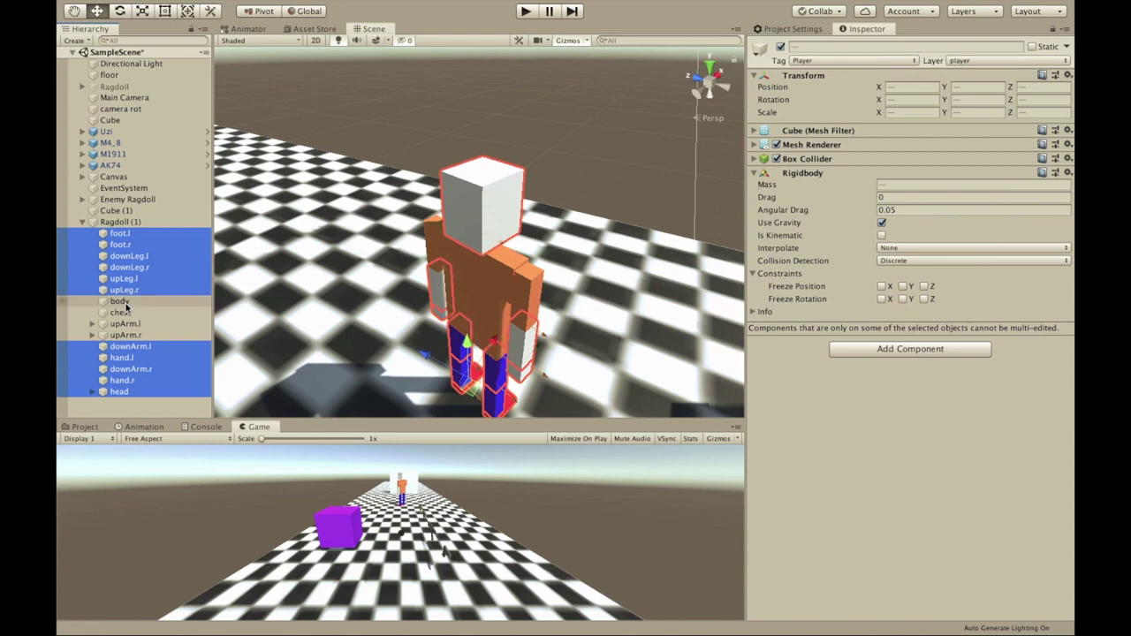
{"action": "left_click", "coordinate": [137, 358], "text": "super"}
{"action": "left_click", "coordinate": [137, 358], "text": "super"}
{"action": "left_click", "coordinate": [137, 358], "text": "super"}
{"action": "left_click", "coordinate": [139, 380], "text": "super"}
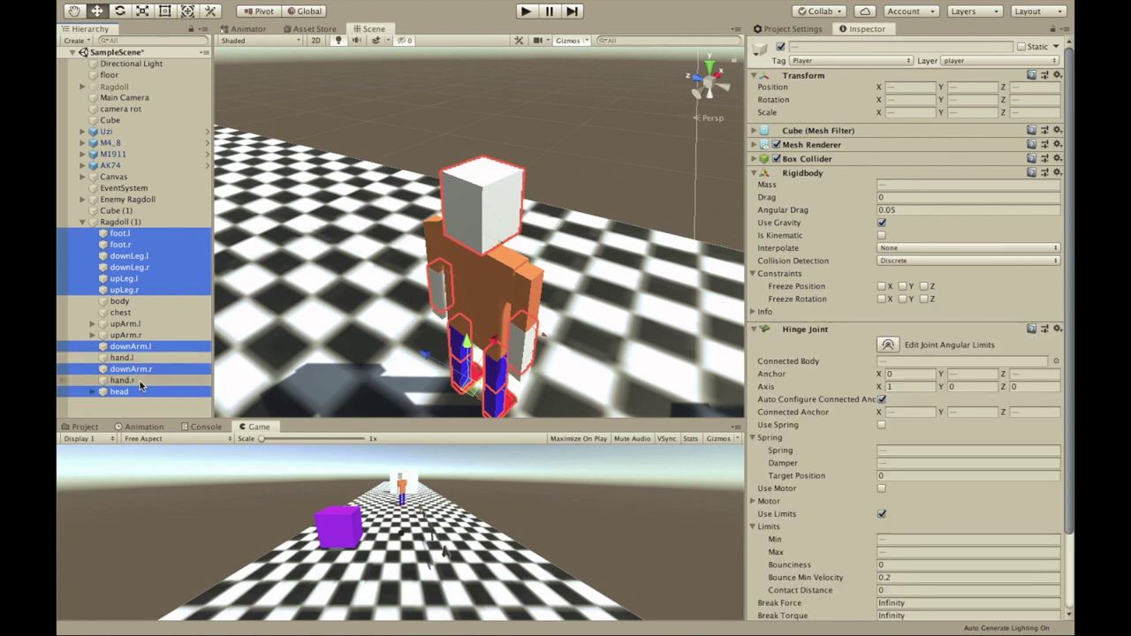
{"action": "scroll", "coordinate": [819, 413], "scroll_direction": "down", "scroll_amount": 3}
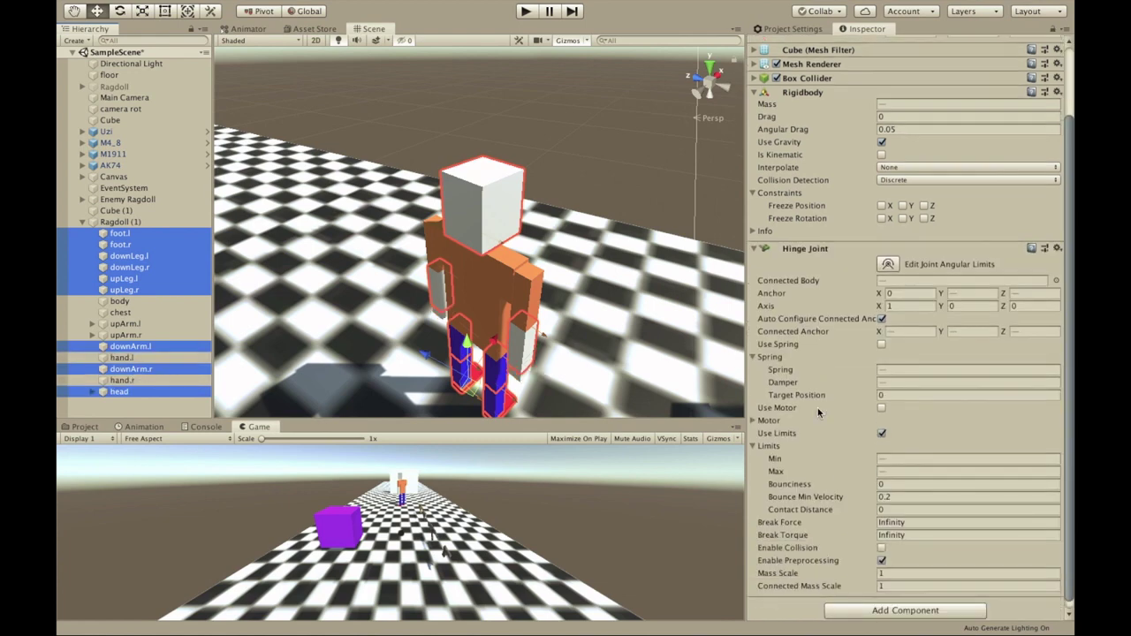
{"action": "left_click", "coordinate": [881, 345]}
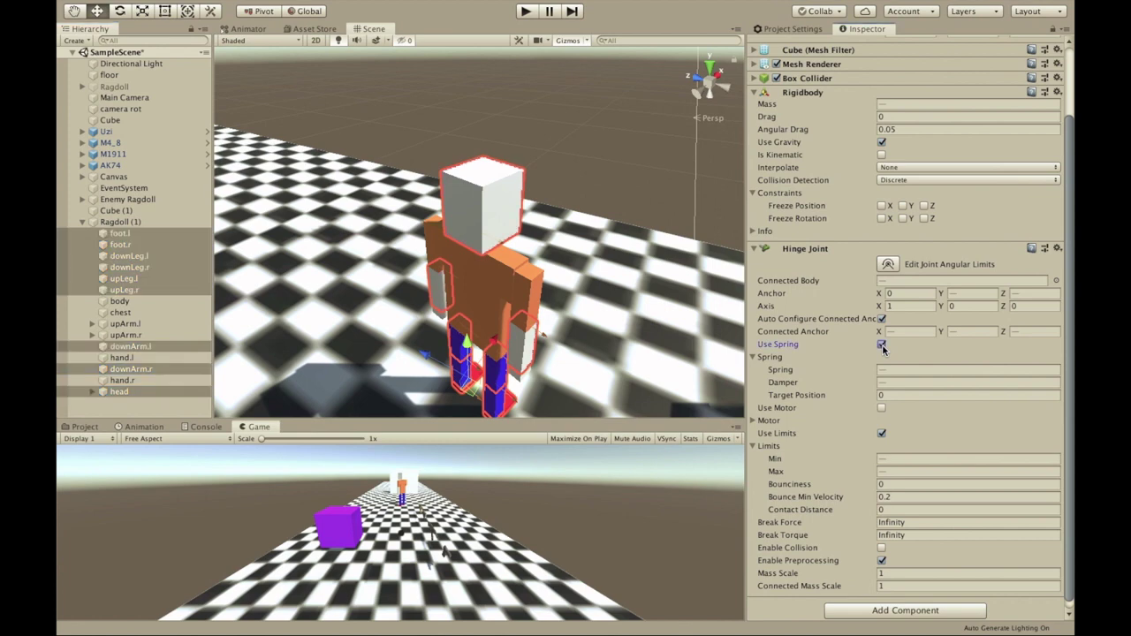
{"action": "scroll", "coordinate": [814, 403], "scroll_direction": "down", "scroll_amount": 1}
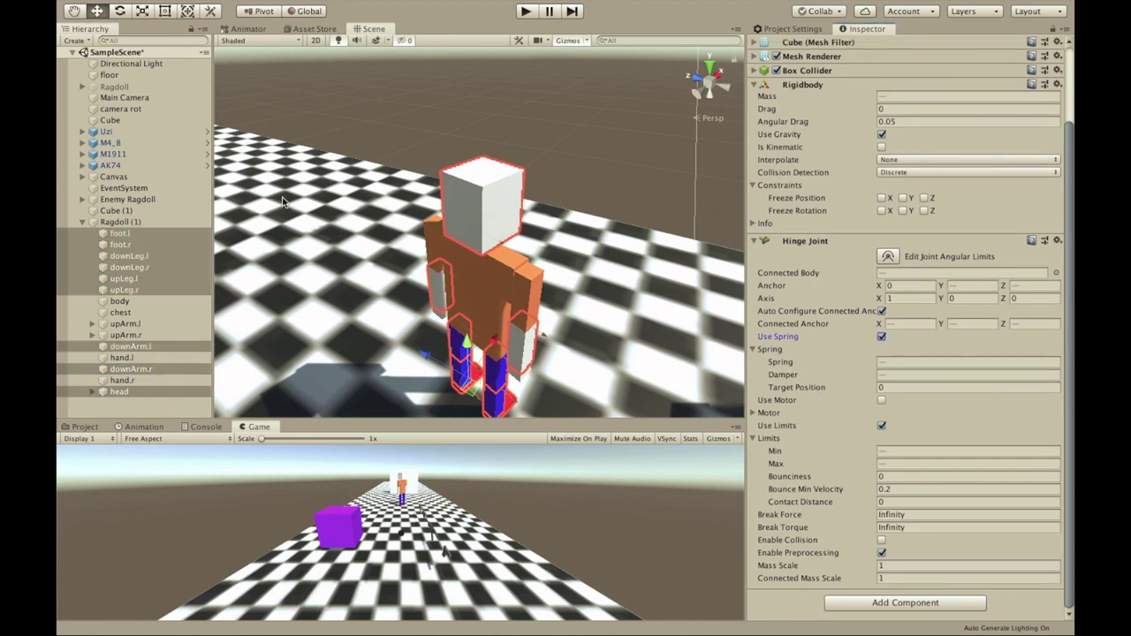
Run the scene to test the ragdoll with its hinge springs, and stop play mode.
{"action": "key", "text": "ctrl+p"}
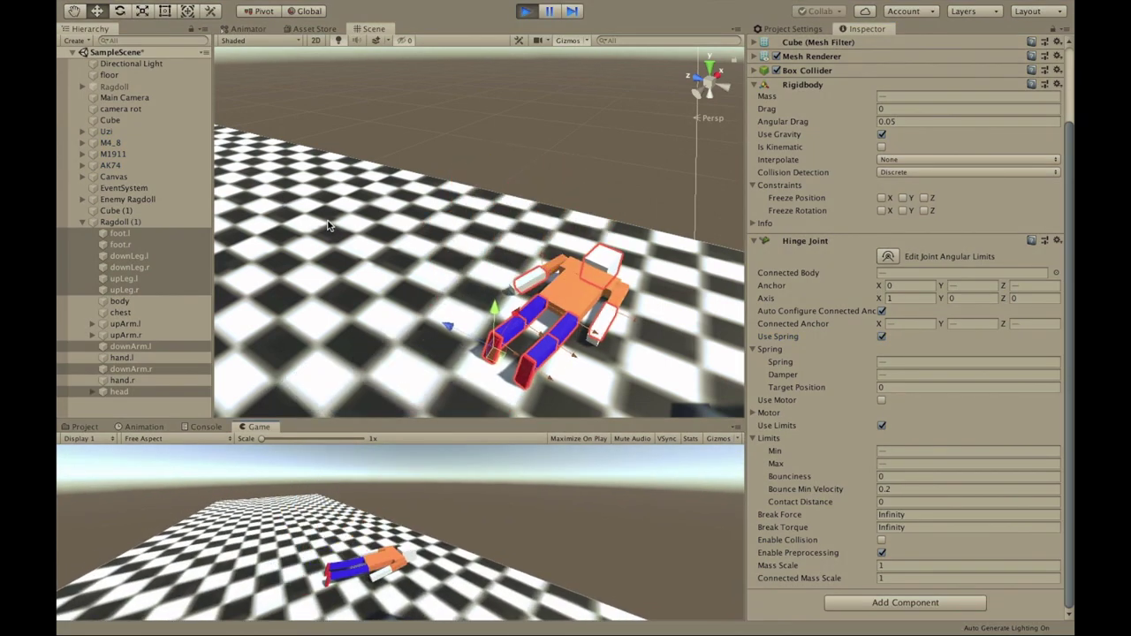
{"action": "key", "text": "ctrl+p"}
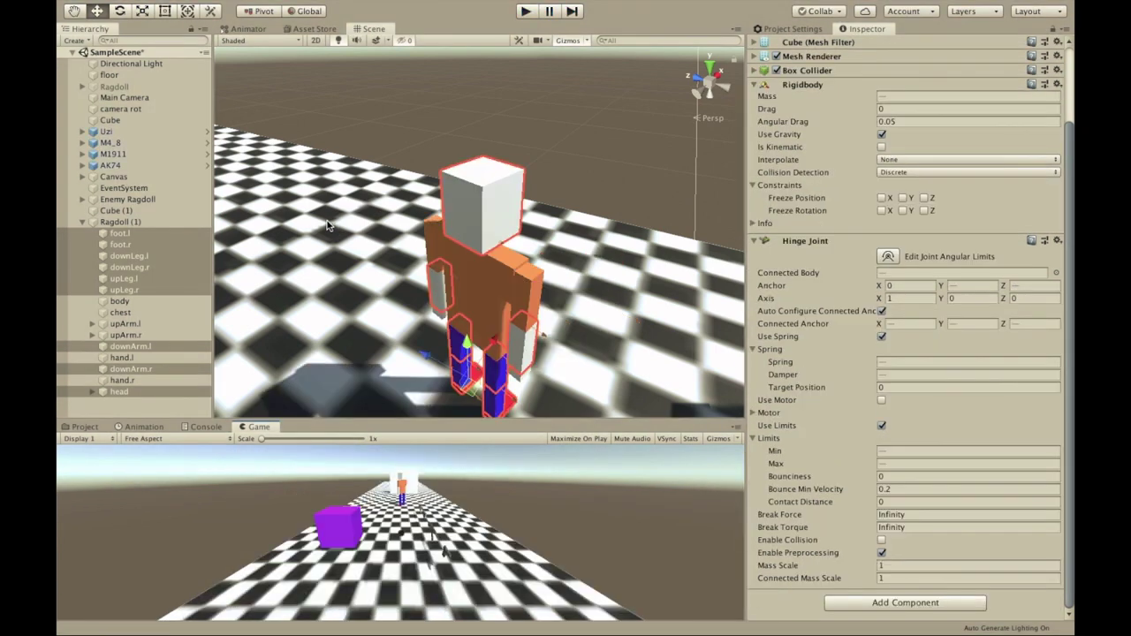
Create an empty child object under Ragdoll (1) and name it "balence thingy".
{"action": "left_click", "coordinate": [156, 221]}
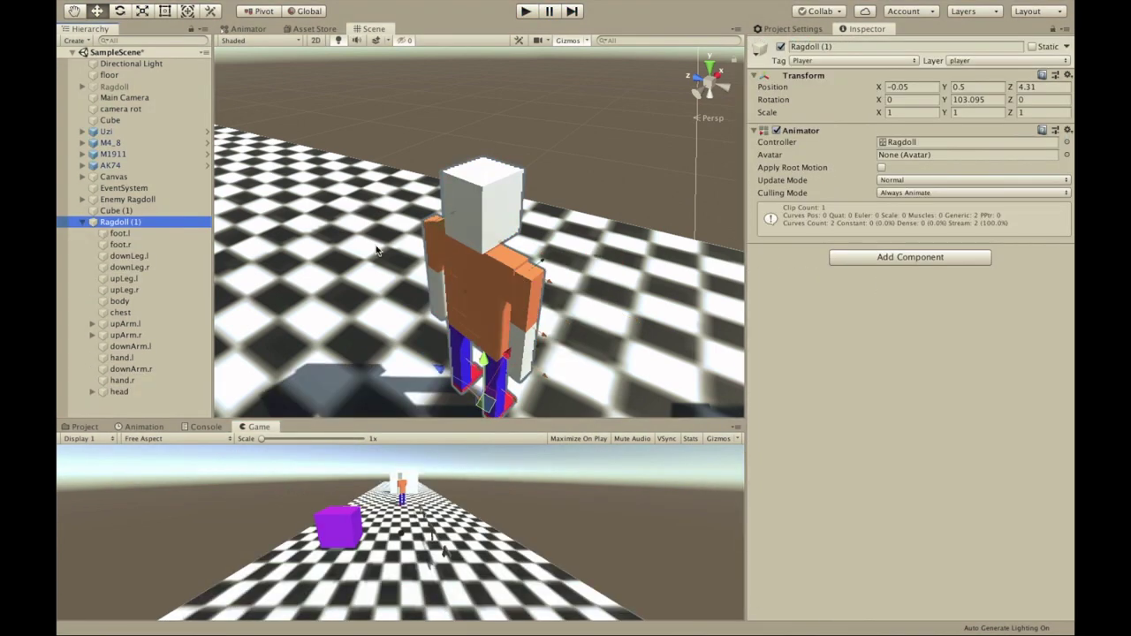
{"action": "left_click", "coordinate": [82, 428]}
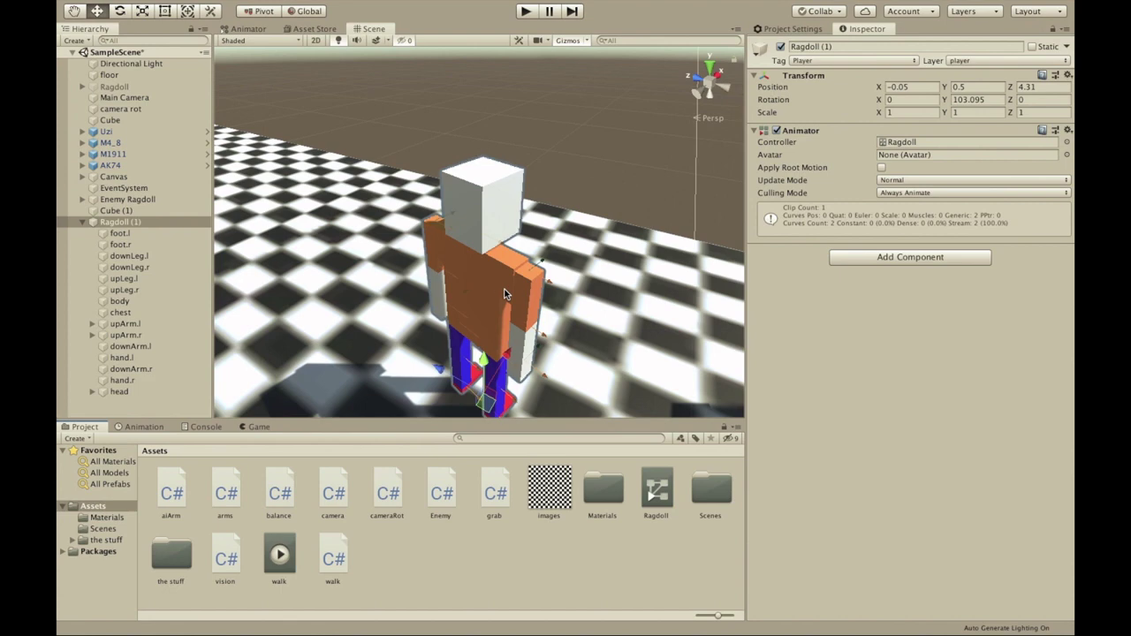
{"action": "right_click_drag", "start_coordinate": [506, 294], "coordinate": [500, 340]}
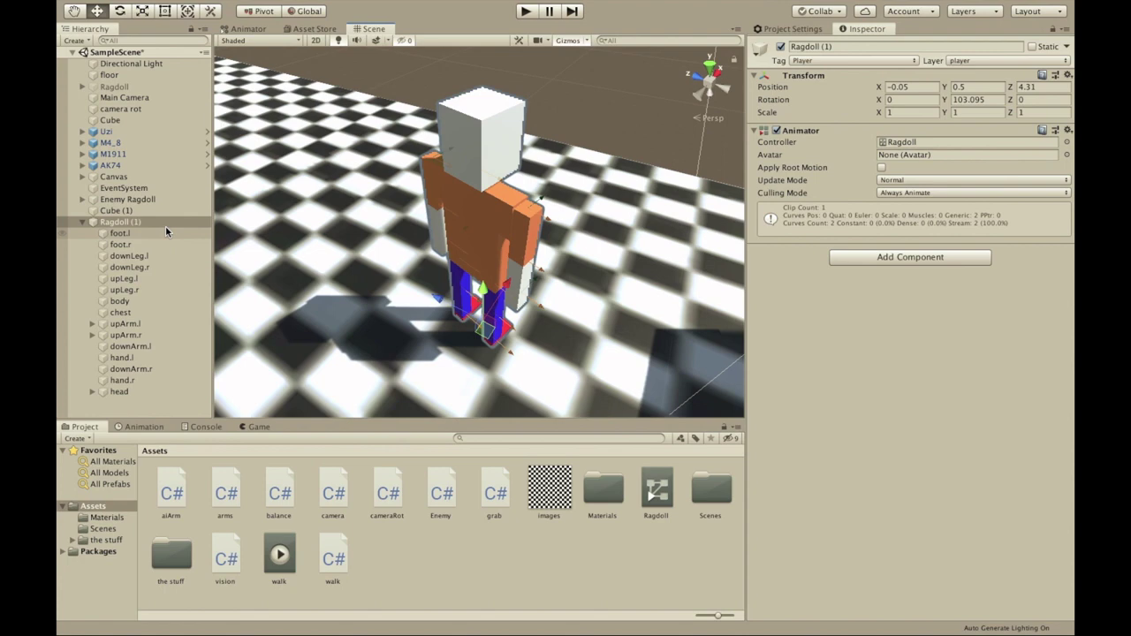
{"action": "right_click", "coordinate": [114, 227]}
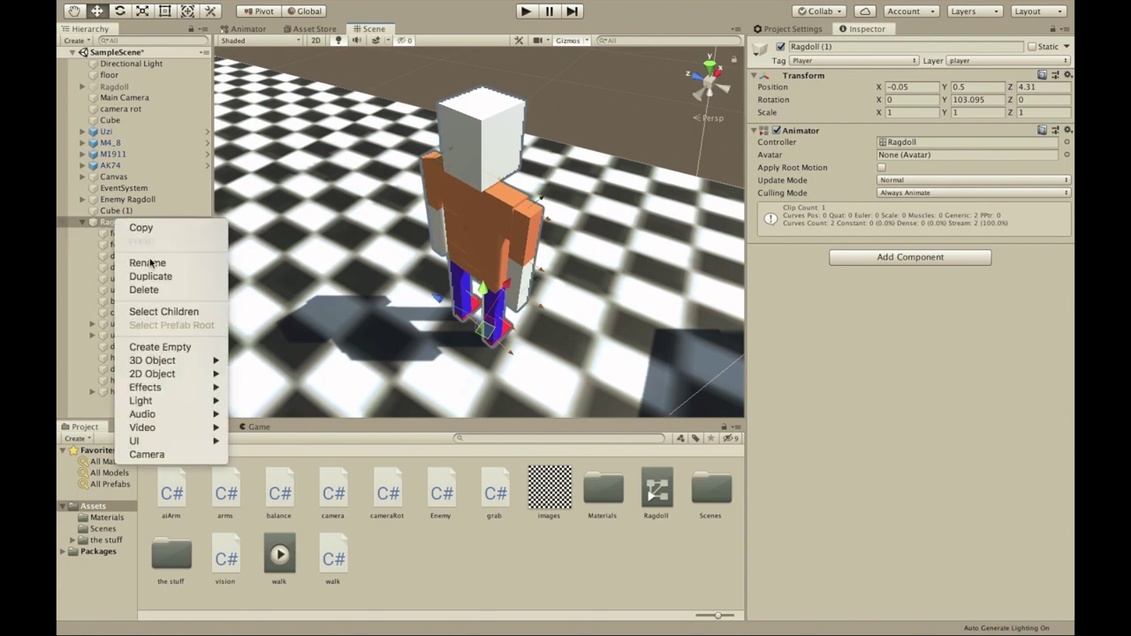
{"action": "left_click", "coordinate": [159, 347]}
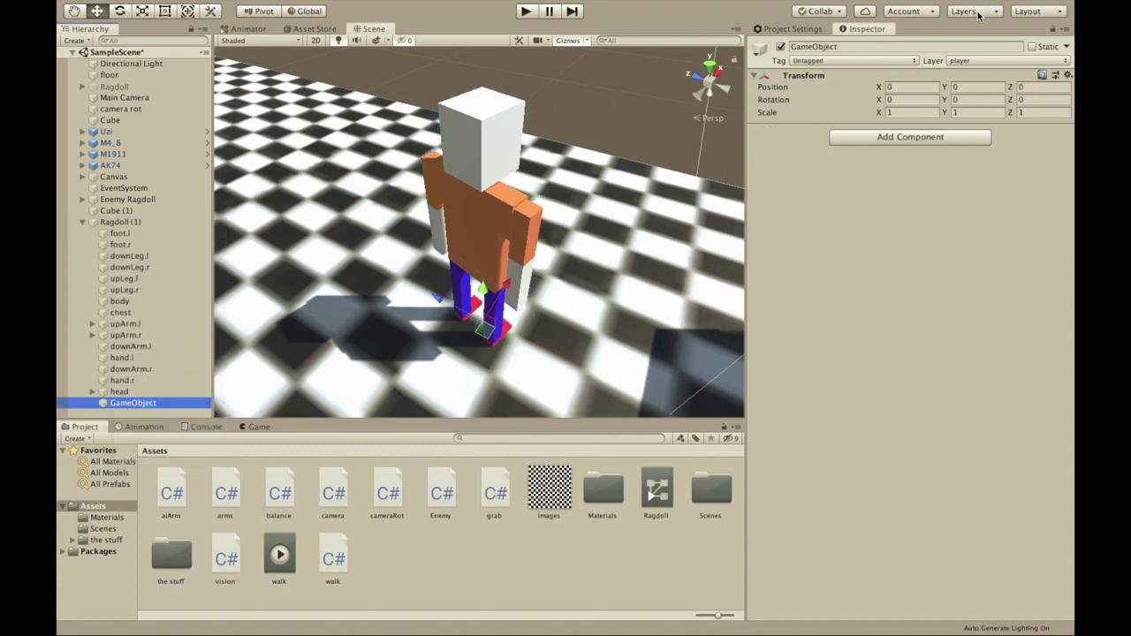
{"action": "left_click", "coordinate": [948, 49]}
{"action": "type", "text": "balence thingy"}
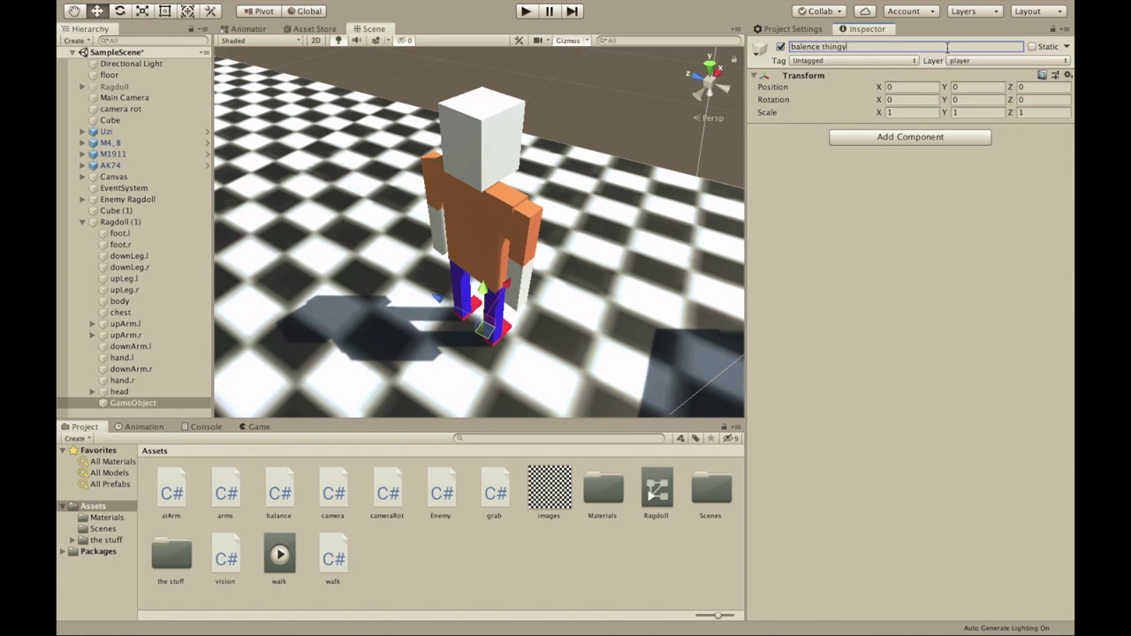
{"action": "key", "text": "Return"}
Add a Configurable Joint component to Ragdoll (1)'s body.
{"action": "left_click", "coordinate": [147, 301]}
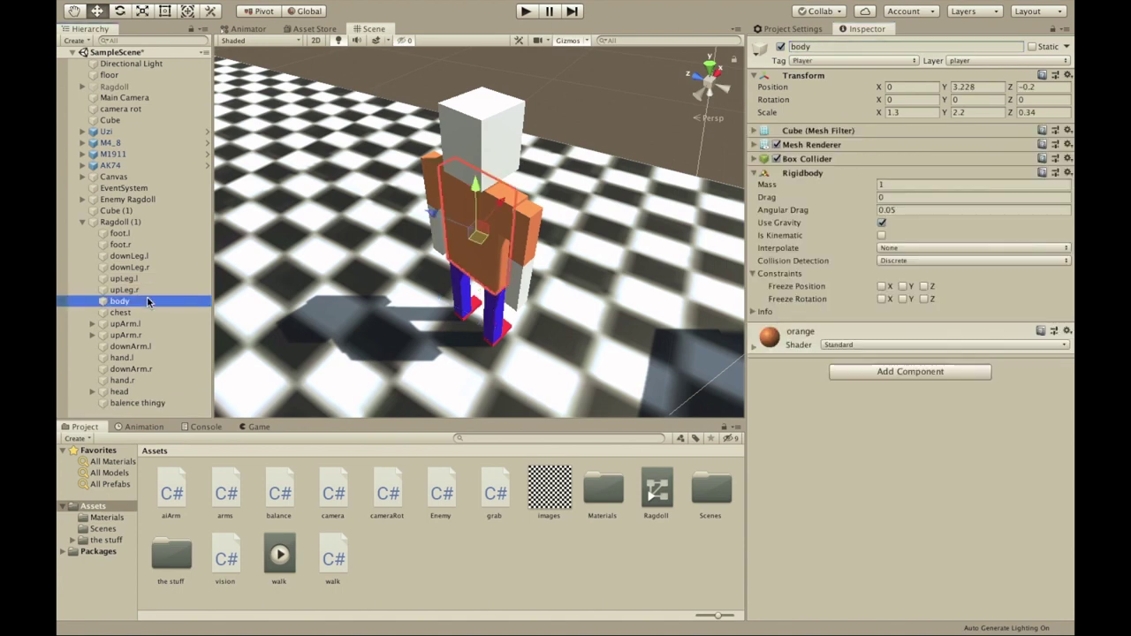
{"action": "left_click", "coordinate": [881, 372]}
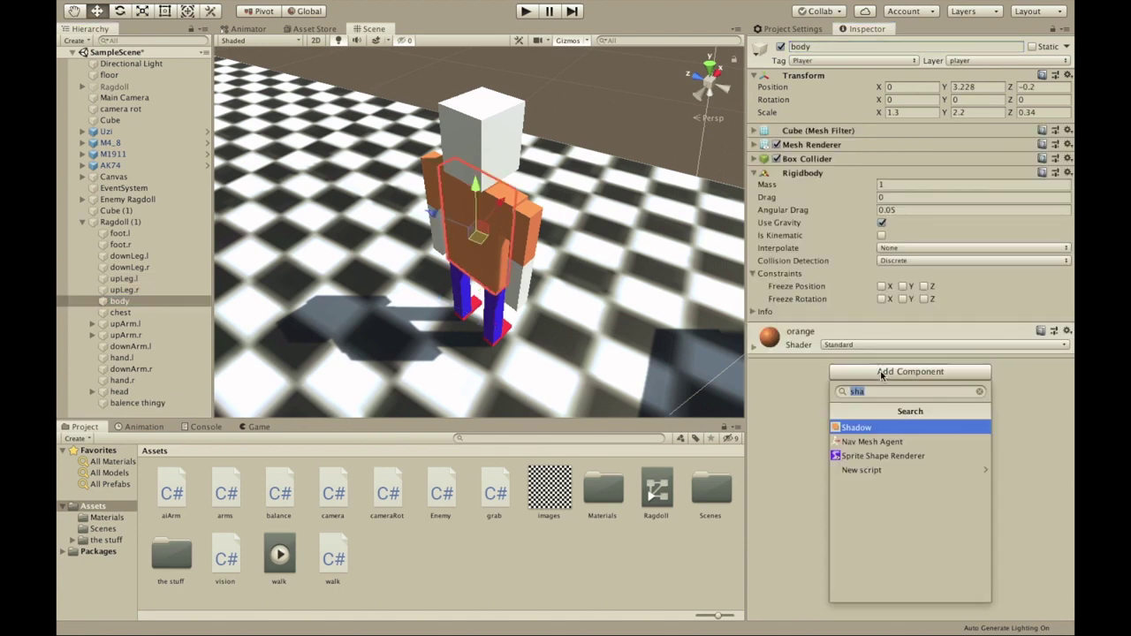
{"action": "type", "text": "co"}
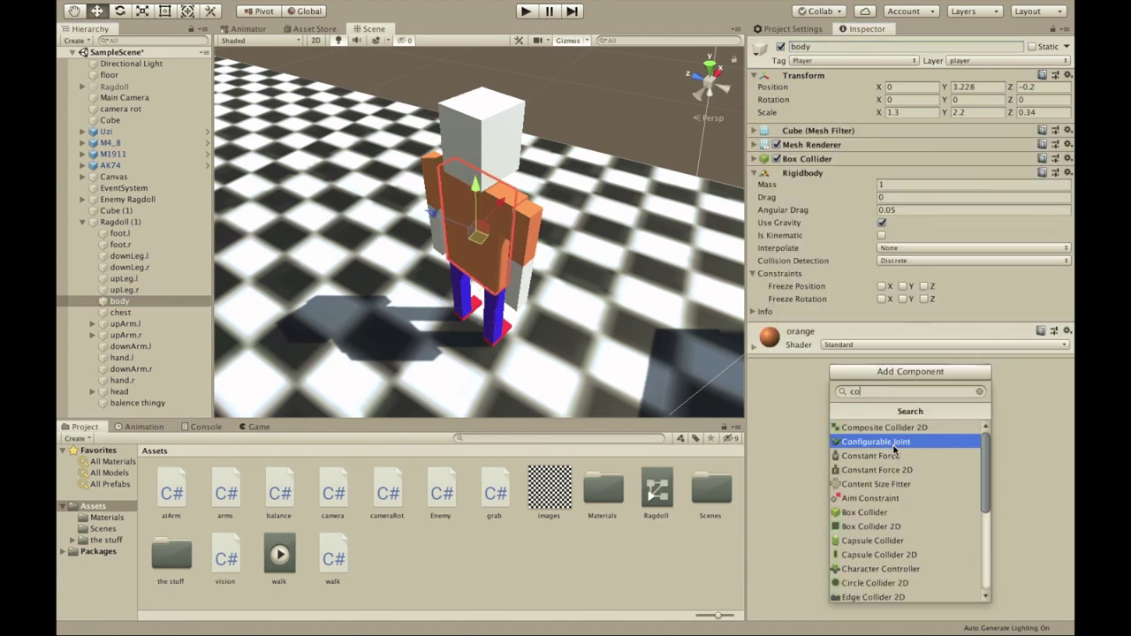
{"action": "left_click", "coordinate": [895, 441]}
{"action": "scroll", "coordinate": [855, 419], "scroll_direction": "down", "scroll_amount": 3}
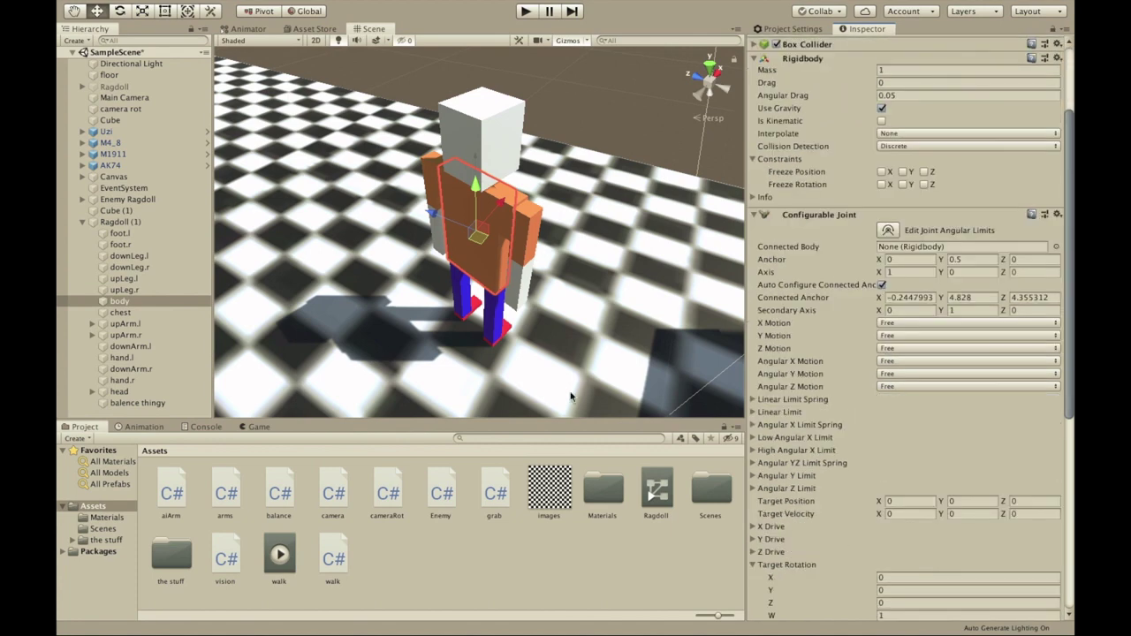
Add a Rigidbody component to balence thingy and make it kinematic.
{"action": "mouse_move", "coordinate": [137, 403]}
{"action": "left_mouse_down"}
{"action": "mouse_move", "coordinate": [800, 258]}
{"action": "mouse_move", "coordinate": [953, 259]}
{"action": "mouse_move", "coordinate": [906, 258]}
{"action": "mouse_move", "coordinate": [143, 405]}
{"action": "left_mouse_up"}
{"action": "left_click", "coordinate": [885, 139]}
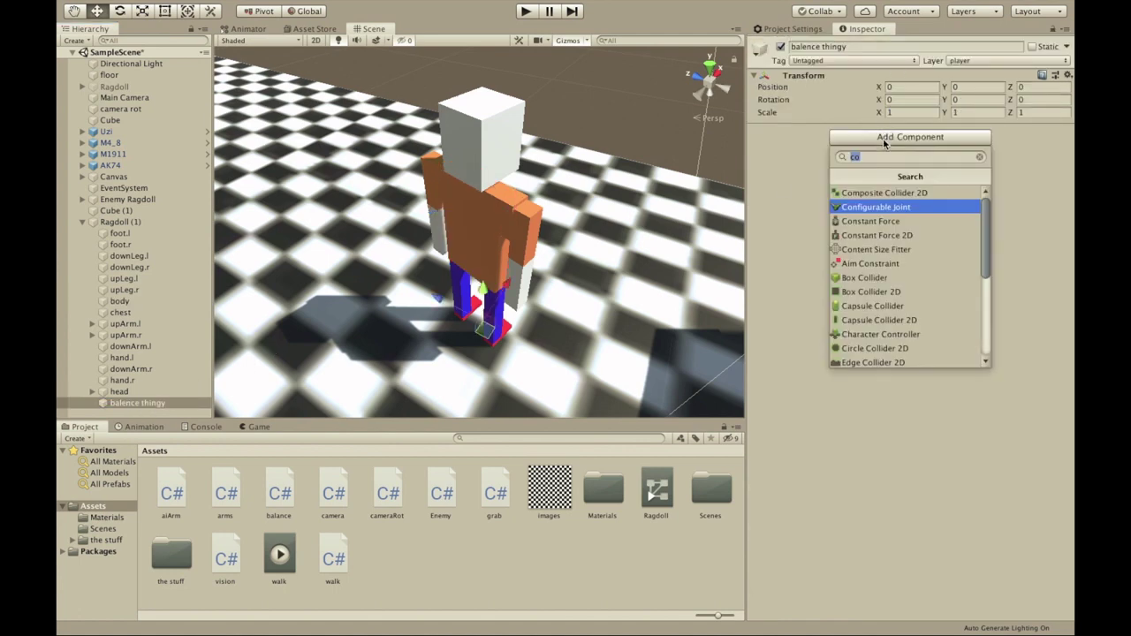
{"action": "type", "text": "ri"}
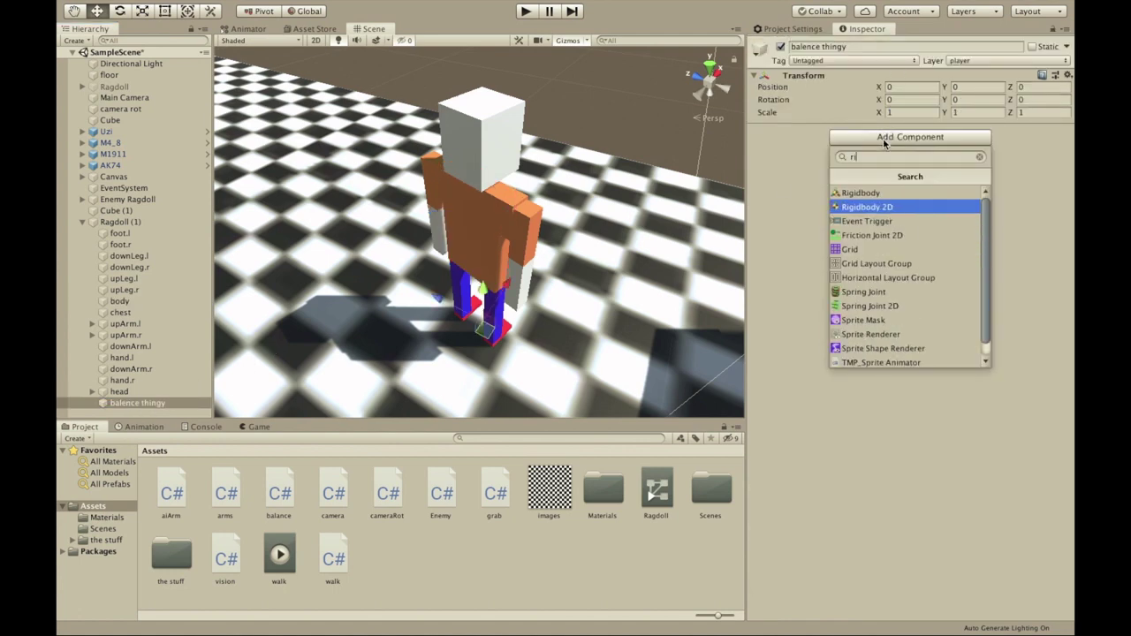
{"action": "left_click", "coordinate": [888, 193]}
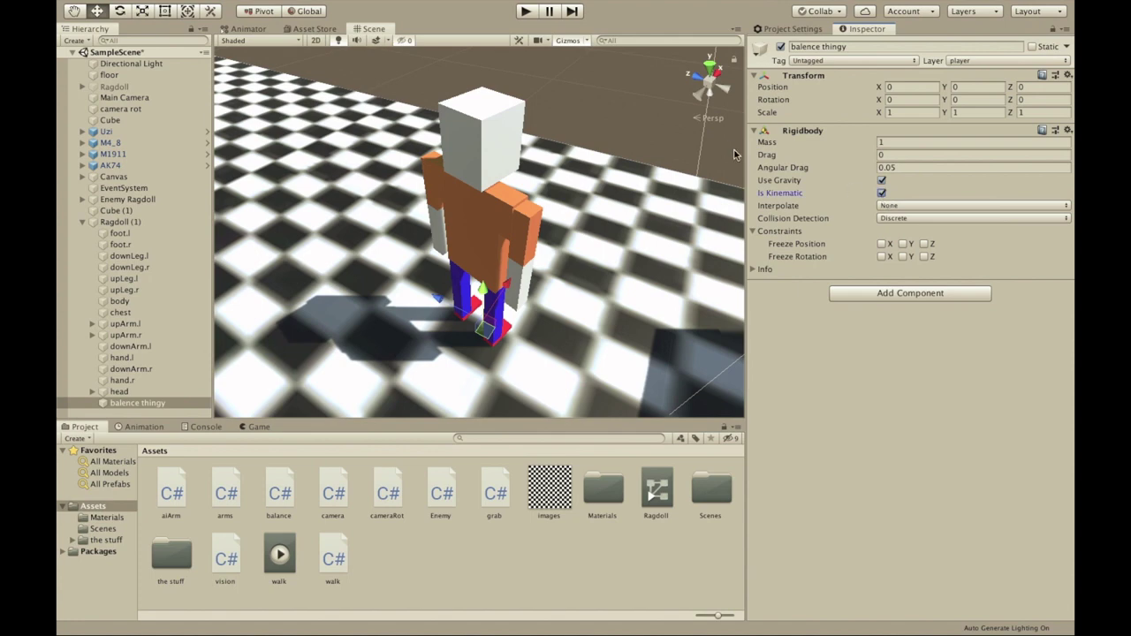
{"action": "left_click", "coordinate": [755, 130]}
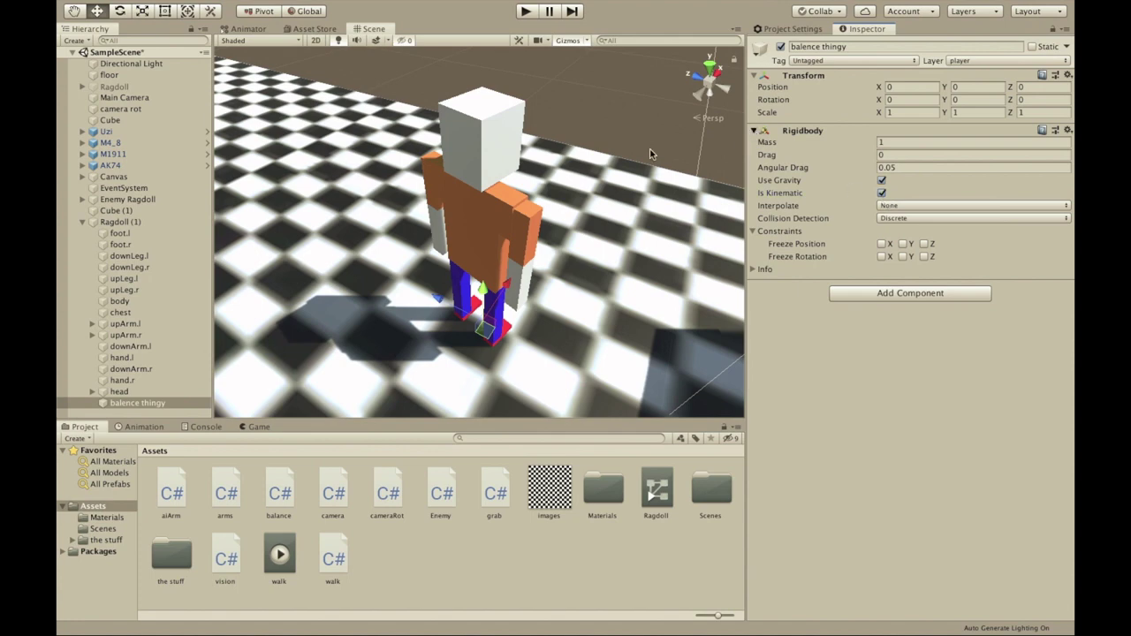
Assign balence thingy as the Connected Body of the body's Configurable Joint.
{"action": "left_click", "coordinate": [134, 300]}
{"action": "scroll", "coordinate": [821, 338], "scroll_direction": "down", "scroll_amount": 5}
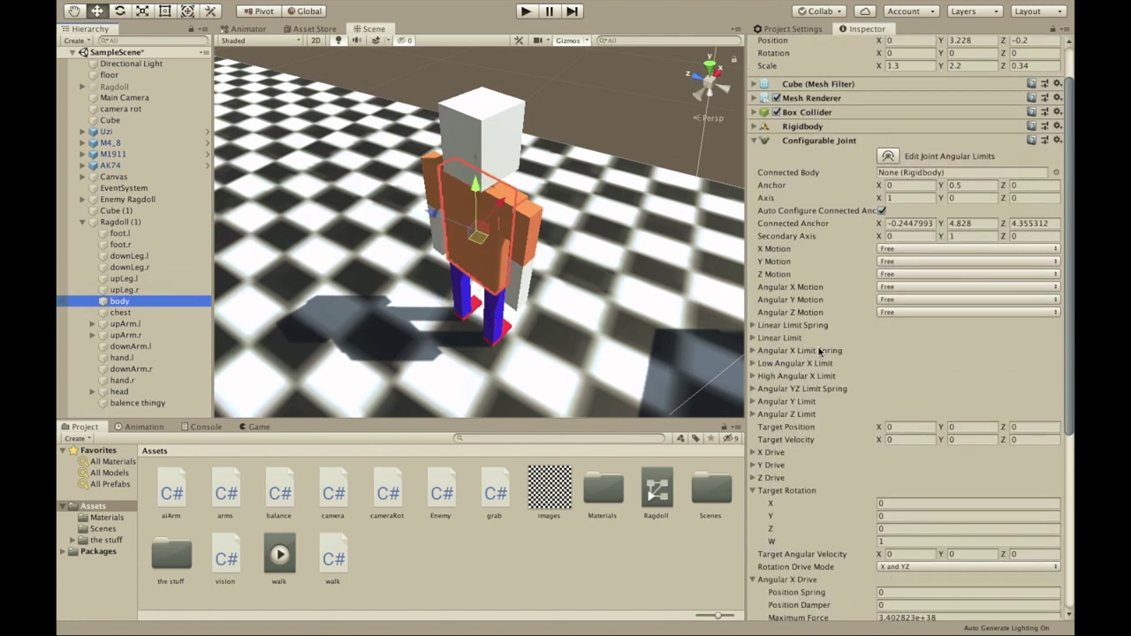
{"action": "left_click_drag", "start_coordinate": [140, 404], "coordinate": [917, 89]}
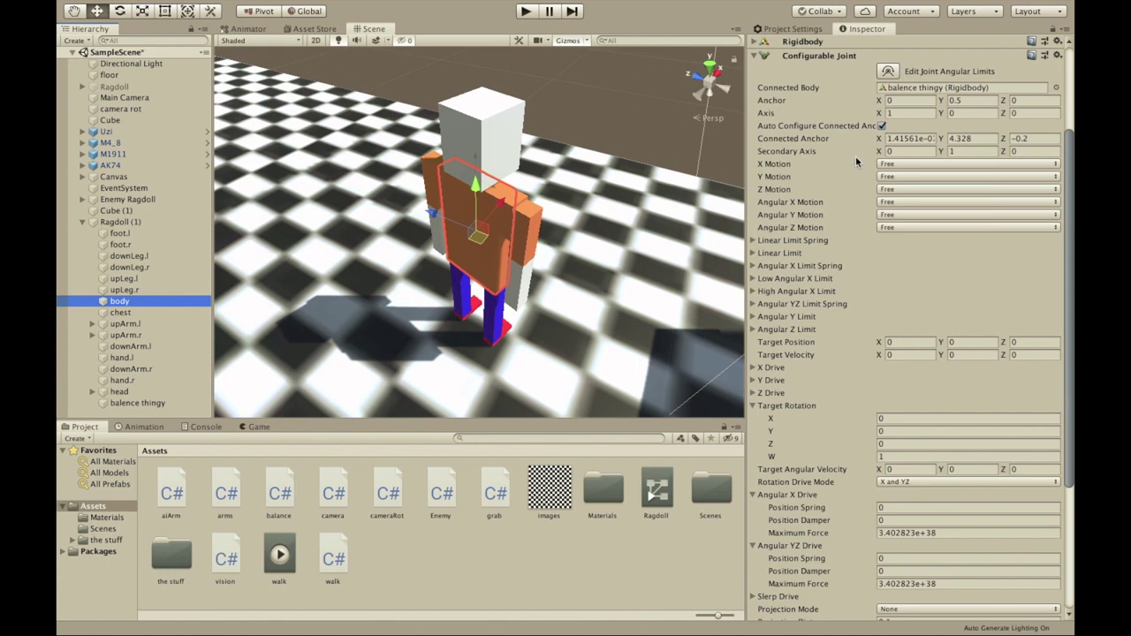
Set the body joint's Angular X Drive to spring 1000 and damper 500, and its Angular YZ Drive to spring 100 and damper 500.
{"action": "scroll", "coordinate": [855, 156], "scroll_direction": "down", "scroll_amount": 5}
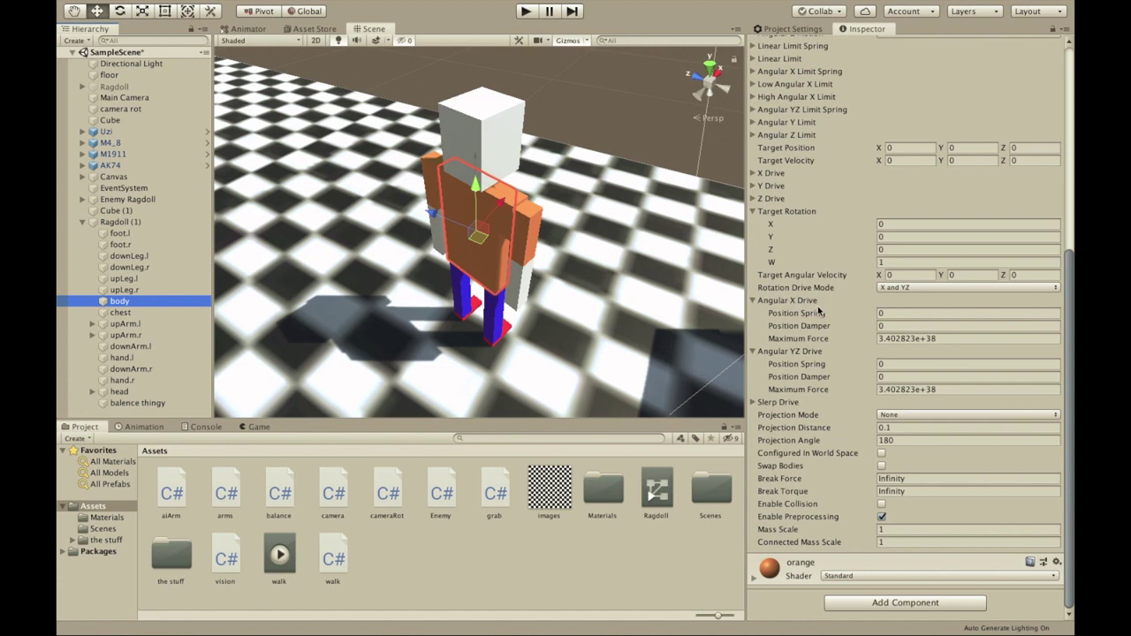
{"action": "left_click", "coordinate": [911, 314]}
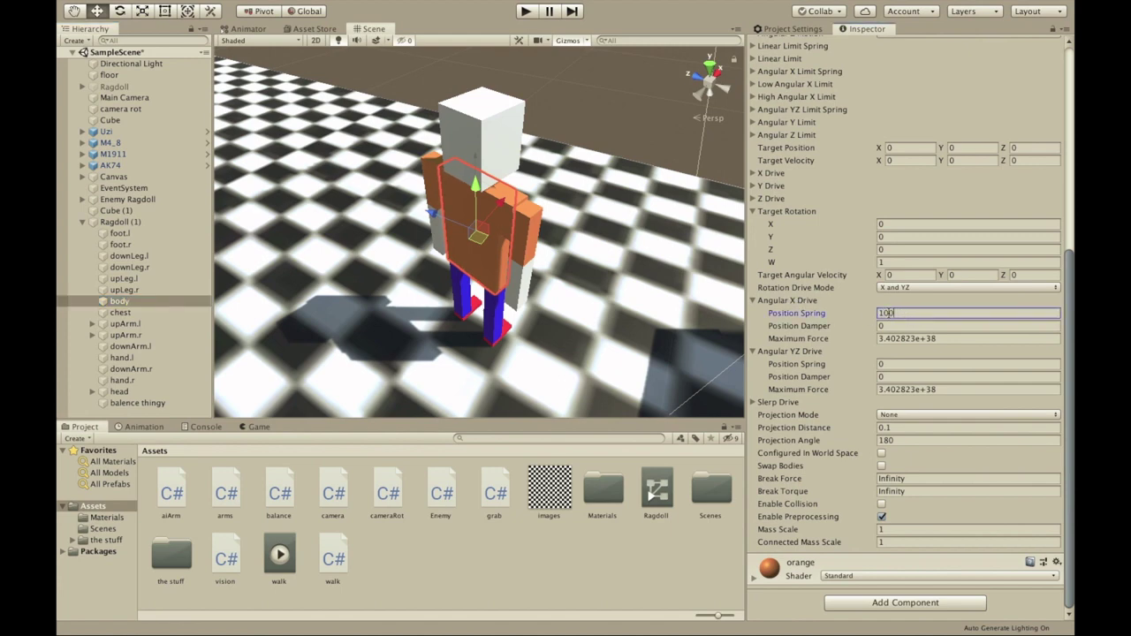
{"action": "left_click", "coordinate": [893, 327]}
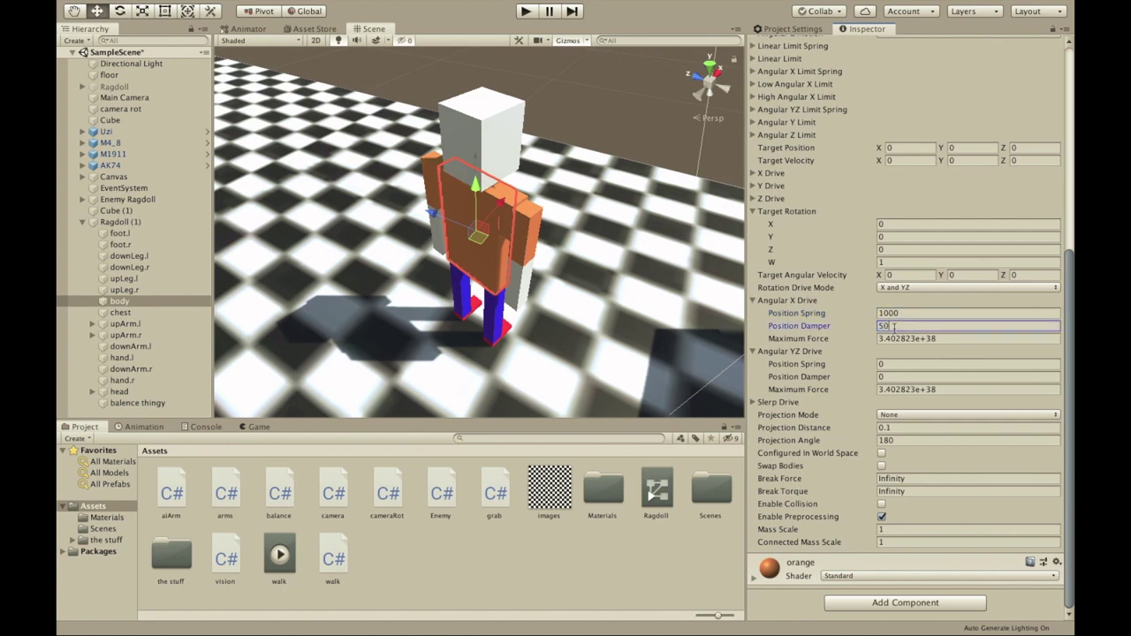
{"action": "left_click", "coordinate": [901, 363]}
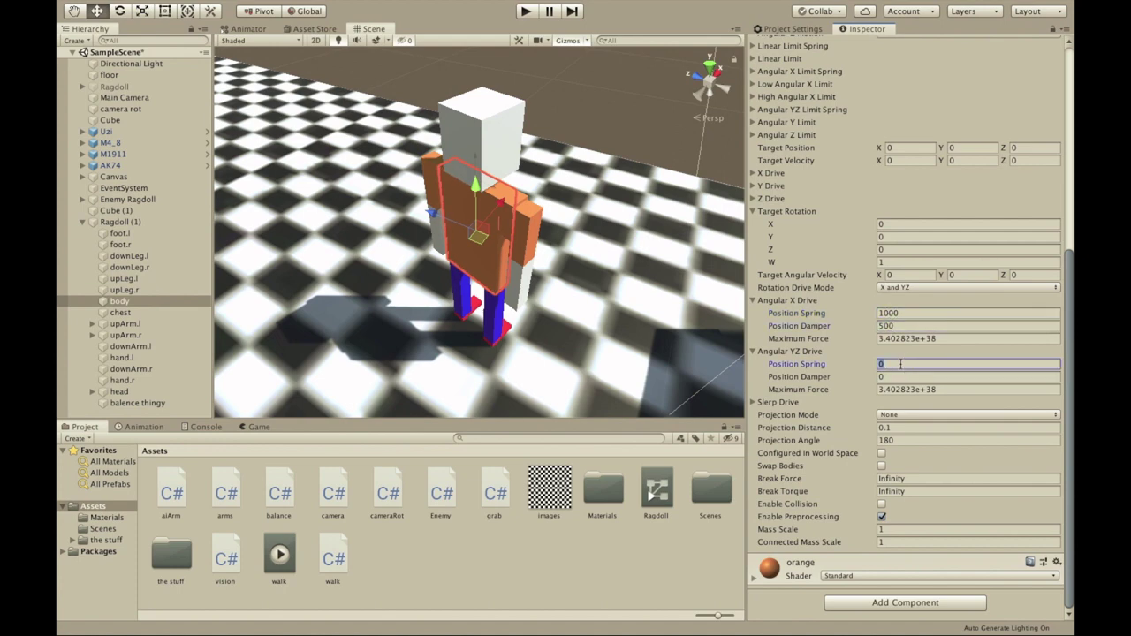
{"action": "left_click", "coordinate": [903, 378]}
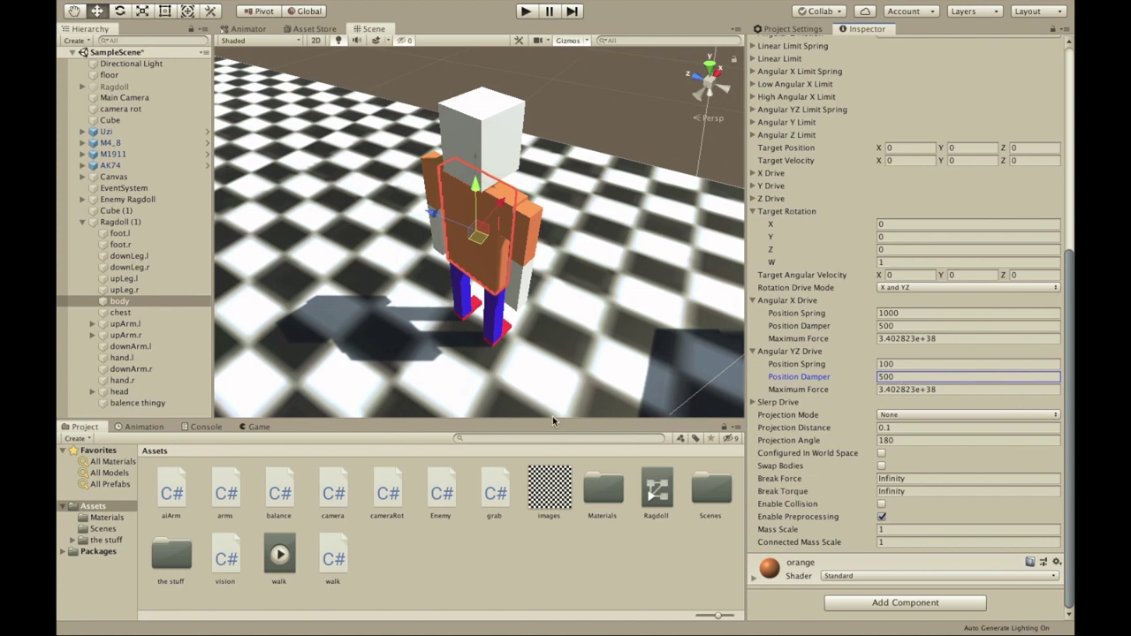
Attach the balance script to balence thingy with body as its Body transform, and open the script's code.
{"action": "left_click", "coordinate": [164, 403]}
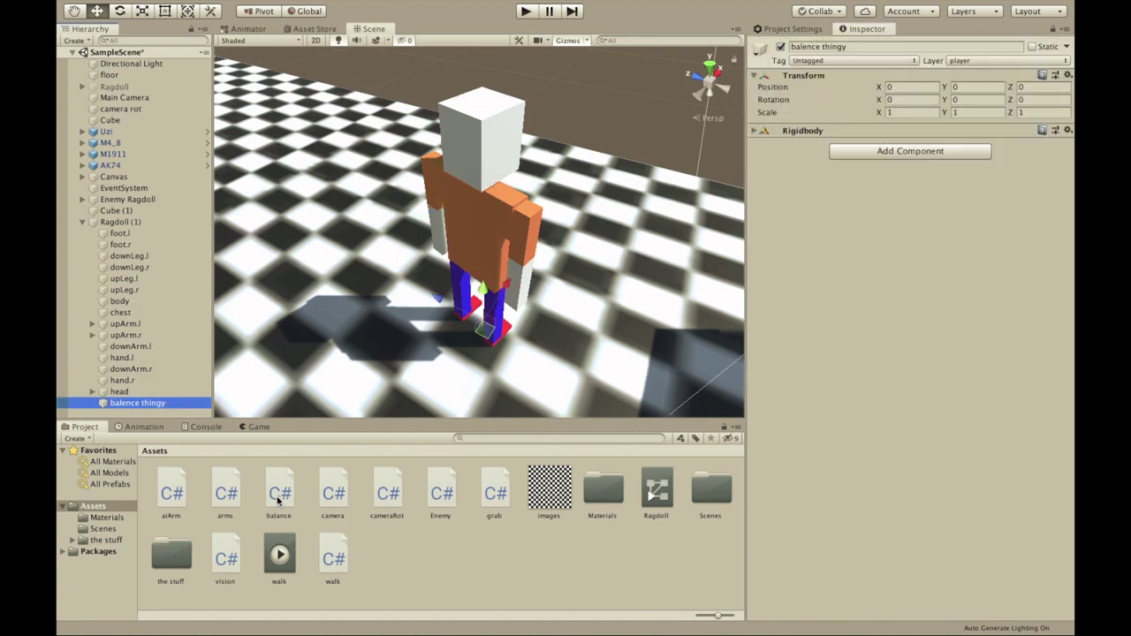
{"action": "left_click_drag", "start_coordinate": [274, 501], "coordinate": [875, 305]}
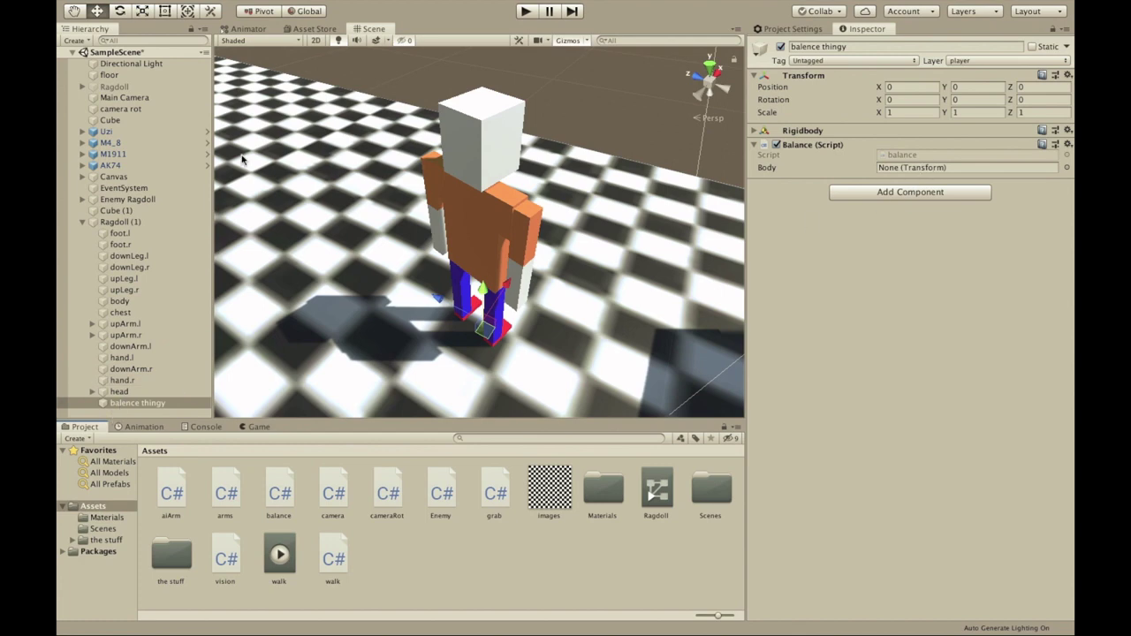
{"action": "left_click_drag", "start_coordinate": [120, 302], "coordinate": [992, 167]}
{"action": "left_click", "coordinate": [932, 155]}
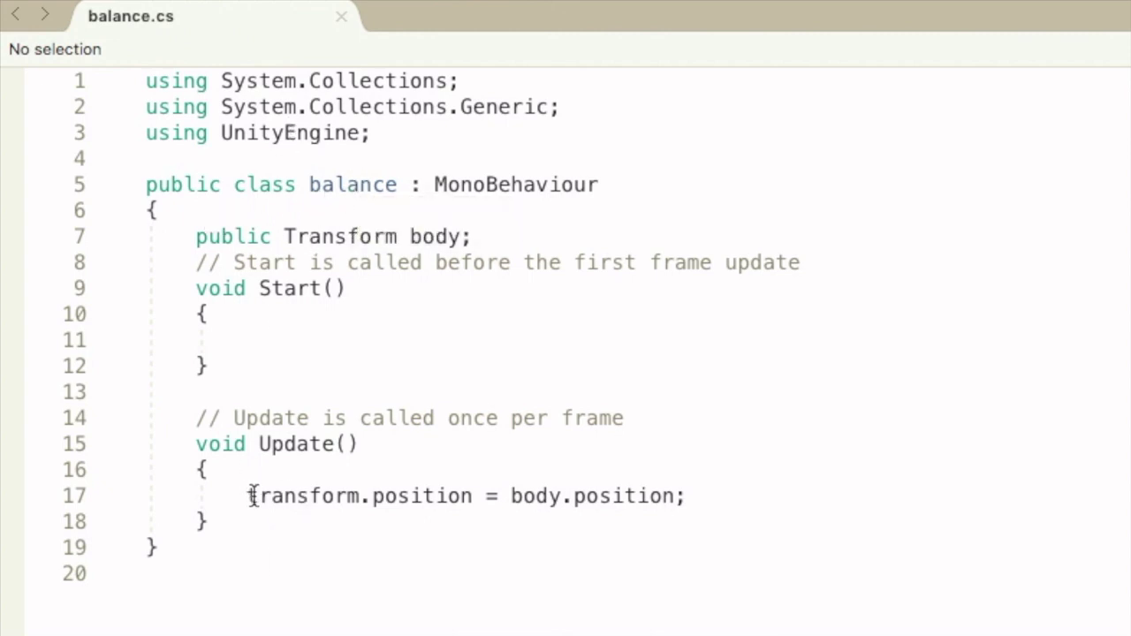
Review the balance script's transform.position = body.position line and watch the ragdoll in the running scene.
{"action": "left_click_drag", "start_coordinate": [248, 496], "coordinate": [589, 491]}
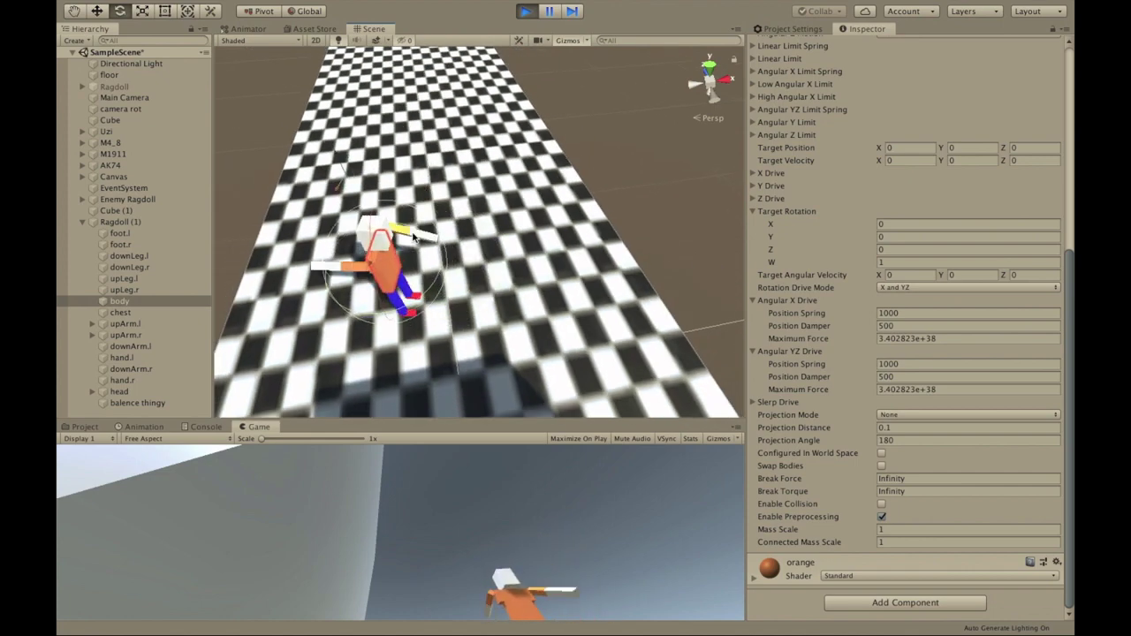
{"action": "scroll", "coordinate": [519, 257], "scroll_direction": "down", "scroll_amount": 2}
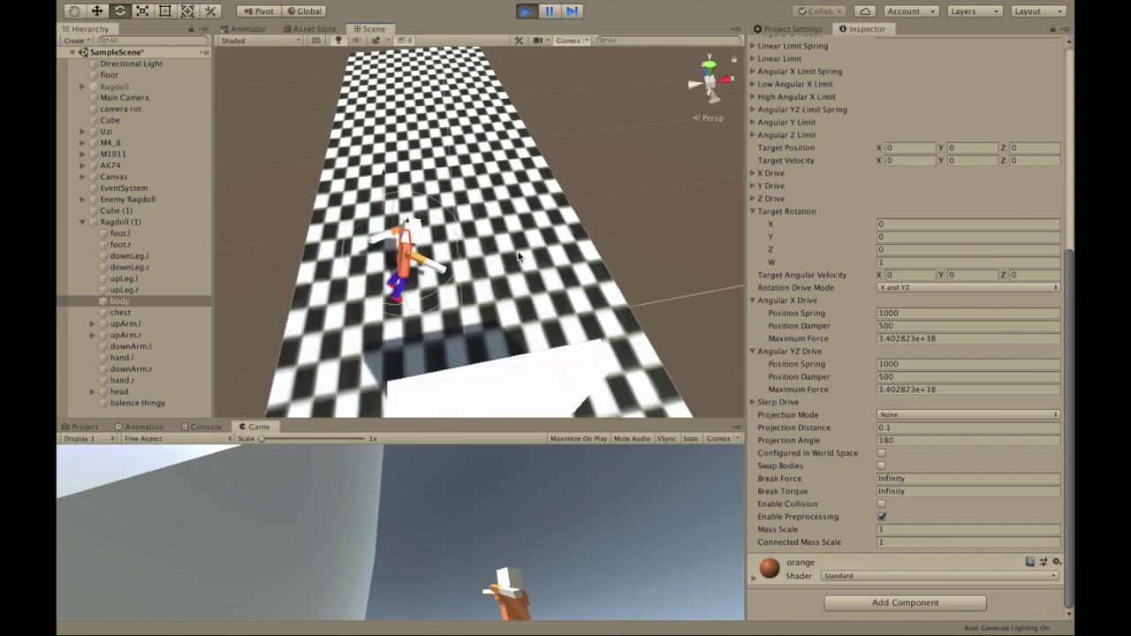
{"action": "scroll", "coordinate": [519, 256], "scroll_direction": "down", "scroll_amount": 2}
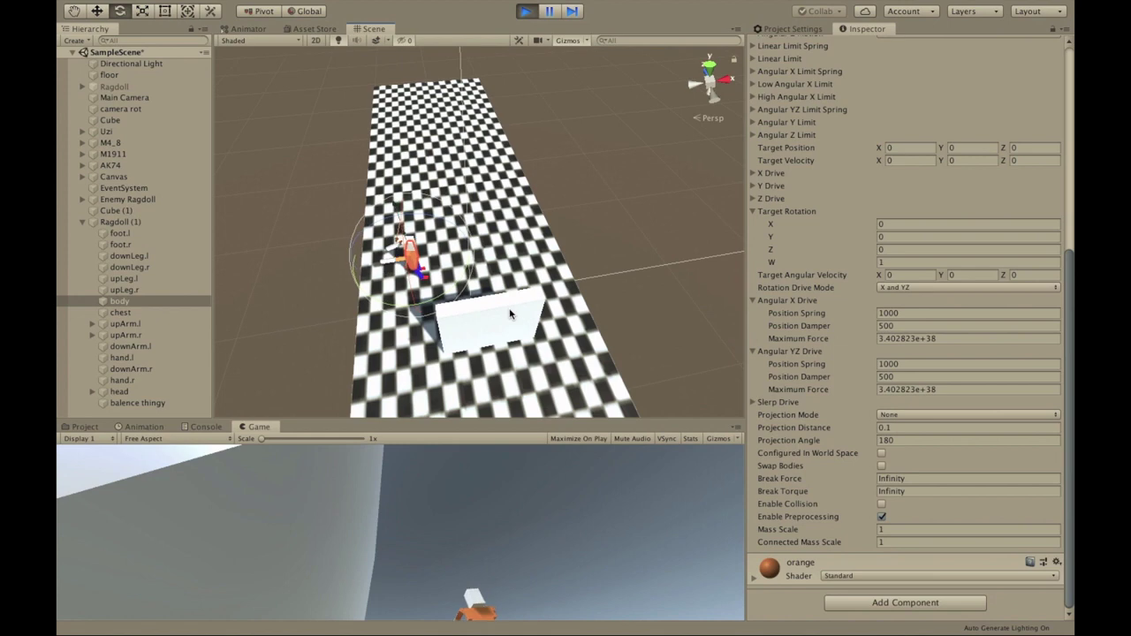
In the running scene, move Cube (1) onto the ragdoll at about X -5.18, Y 9.48, Z 2.14 and check the ragdoll from the side.
{"action": "left_click", "coordinate": [513, 310]}
{"action": "key", "text": "f"}
{"action": "left_click_drag", "start_coordinate": [510, 266], "coordinate": [503, 197]}
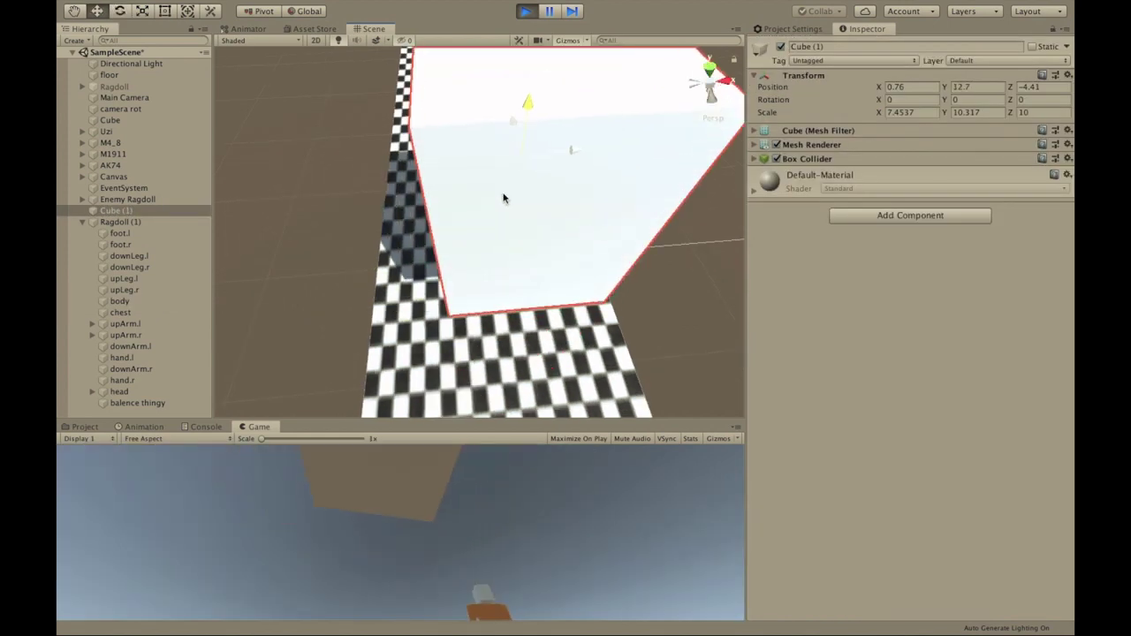
{"action": "left_click_drag", "start_coordinate": [517, 156], "coordinate": [405, 173]}
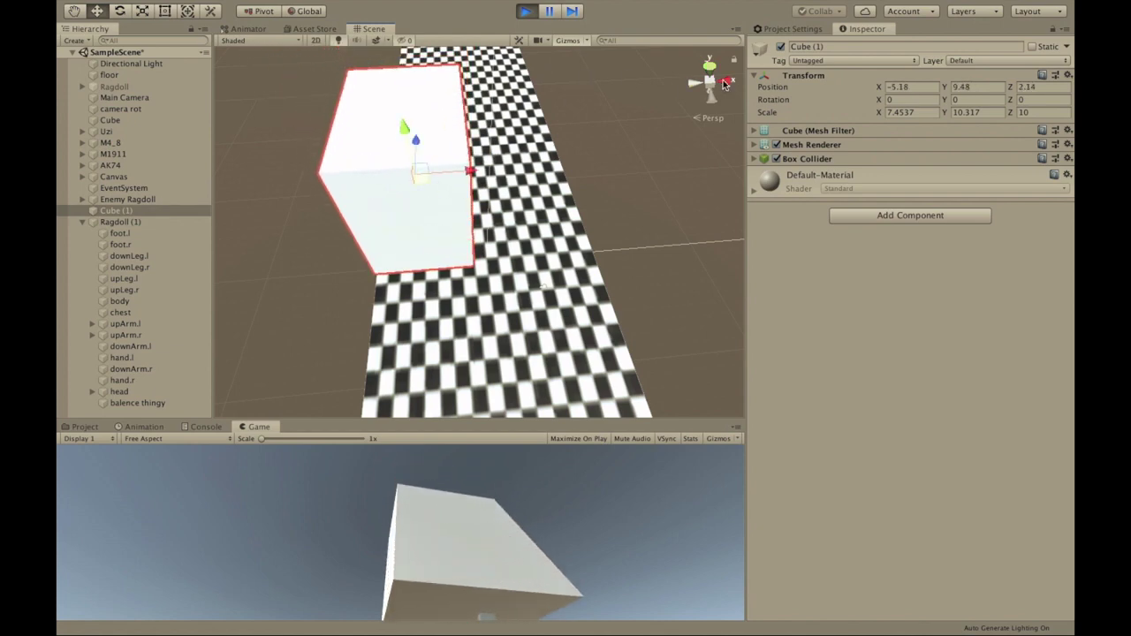
{"action": "left_click", "coordinate": [723, 84]}
{"action": "left_click", "coordinate": [726, 82]}
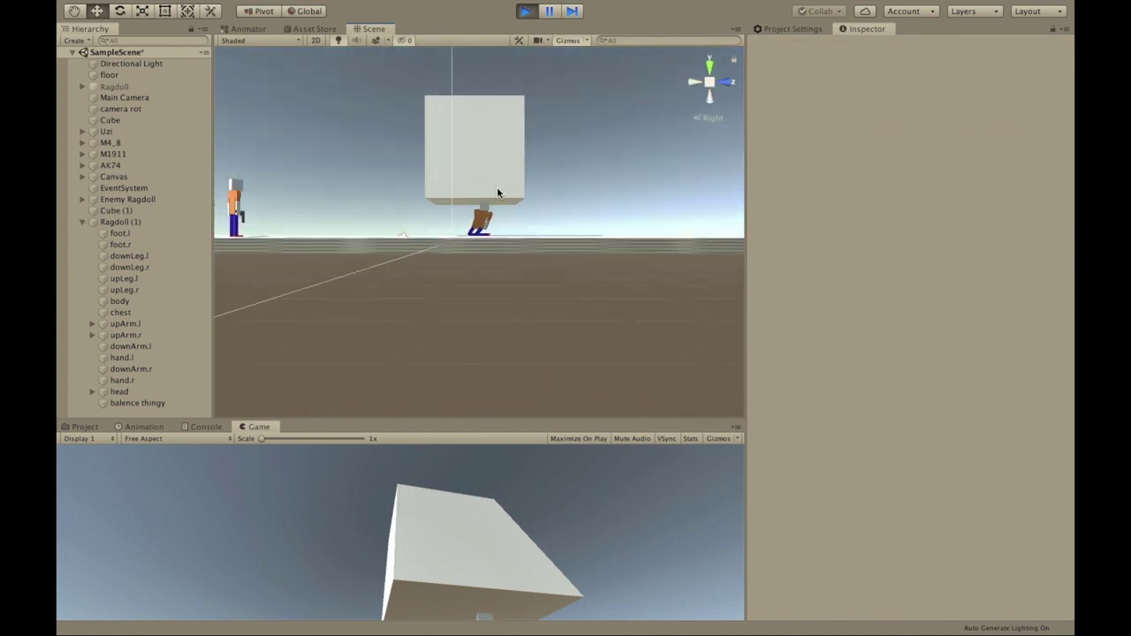
{"action": "scroll", "coordinate": [497, 186], "scroll_direction": "up", "scroll_amount": 6}
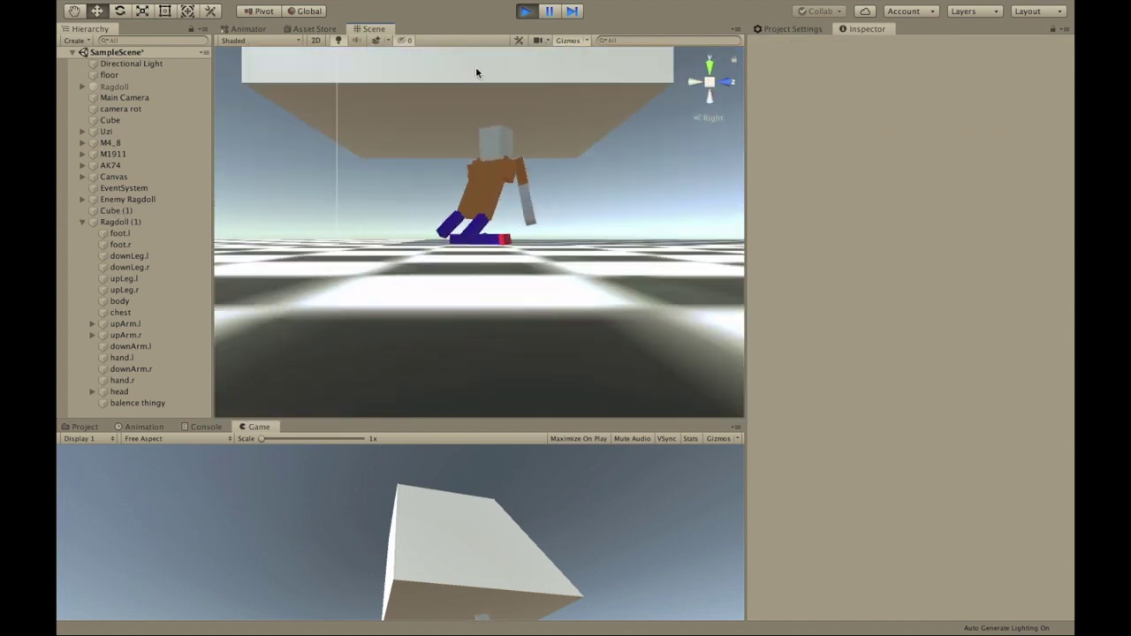
Delete Cube (1) in the running scene to free the ragdoll, and stop play mode.
{"action": "left_click", "coordinate": [476, 69]}
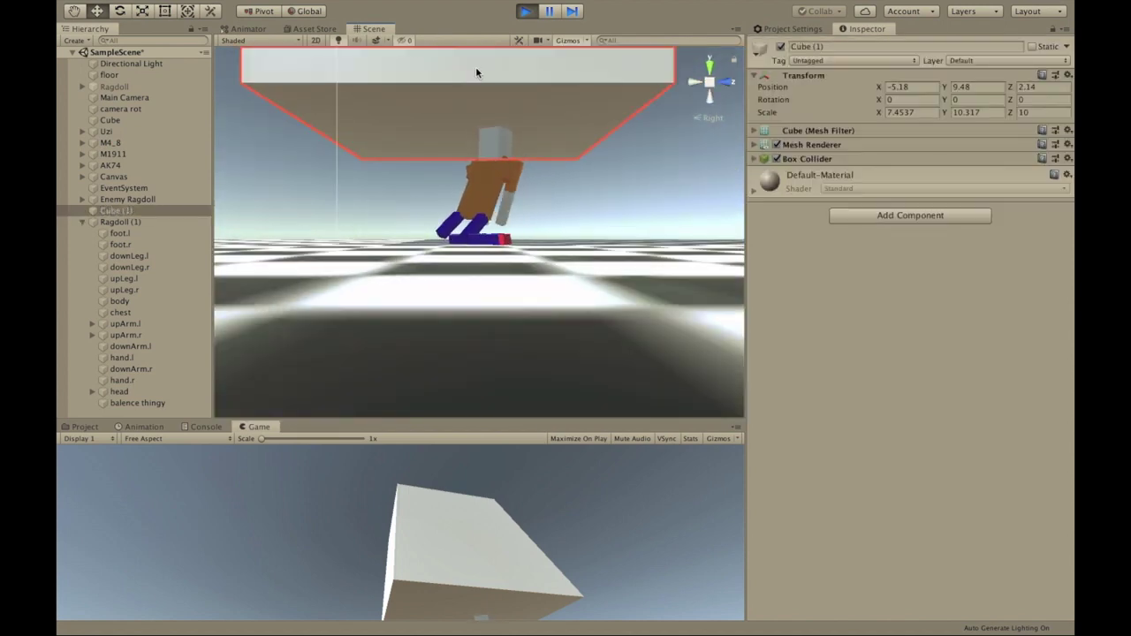
{"action": "right_click", "coordinate": [133, 213]}
{"action": "left_click", "coordinate": [176, 278]}
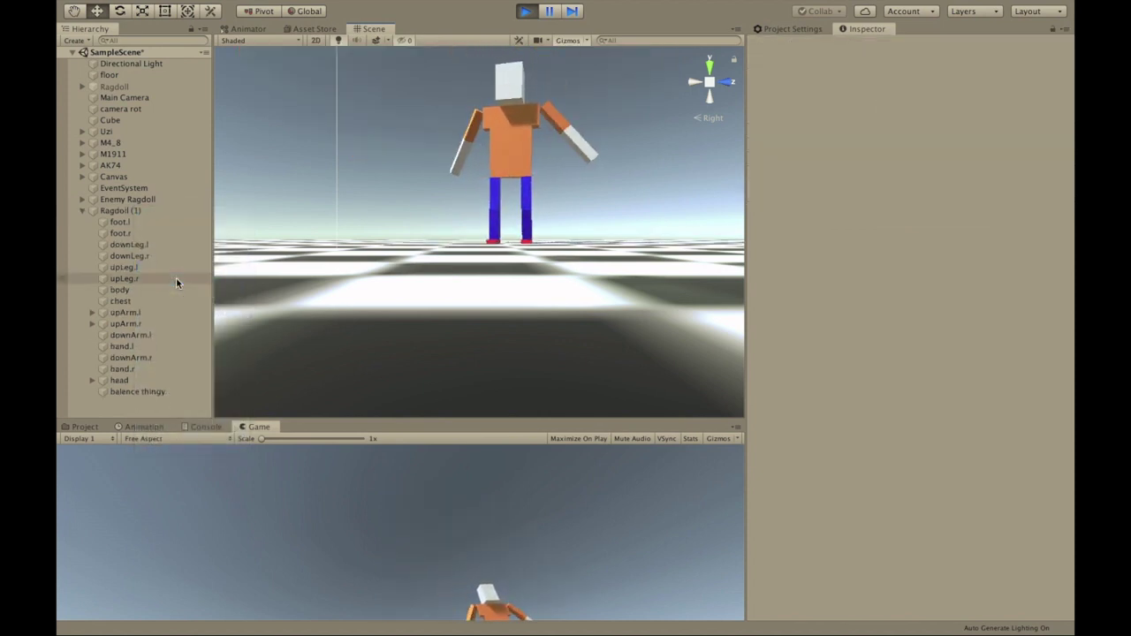
{"action": "key", "text": "ctrl+p"}
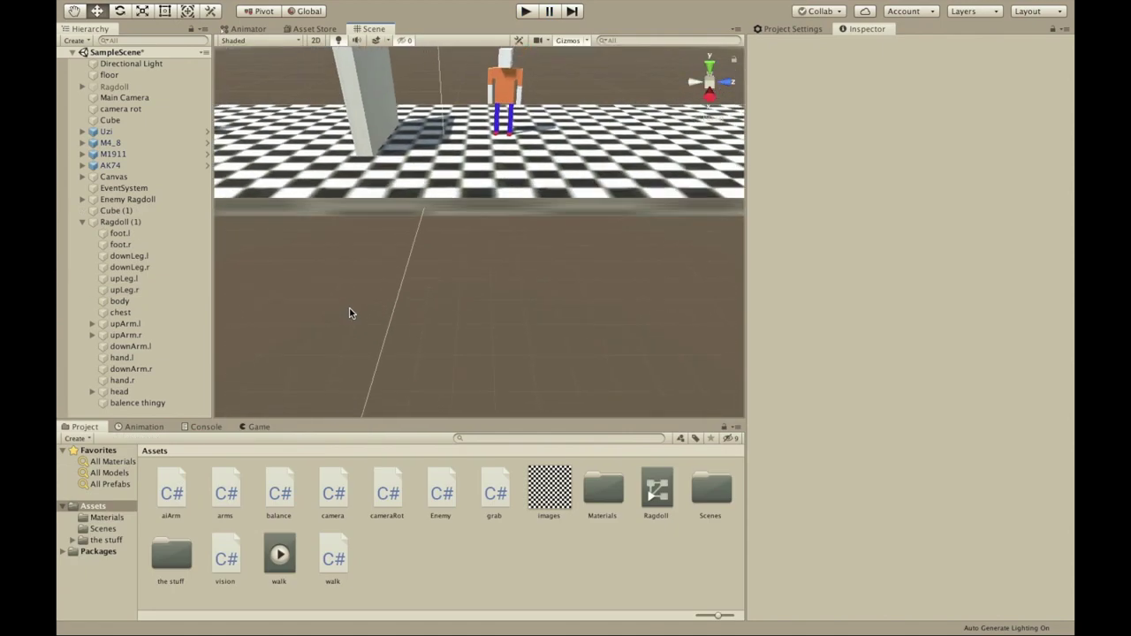
Set the Y rotation of Ragdoll (1) to 0.
{"action": "right_click_drag", "start_coordinate": [351, 312], "coordinate": [344, 198]}
{"action": "scroll", "coordinate": [360, 208], "scroll_direction": "up", "scroll_amount": 3}
{"action": "scroll", "coordinate": [359, 203], "scroll_direction": "up", "scroll_amount": 3}
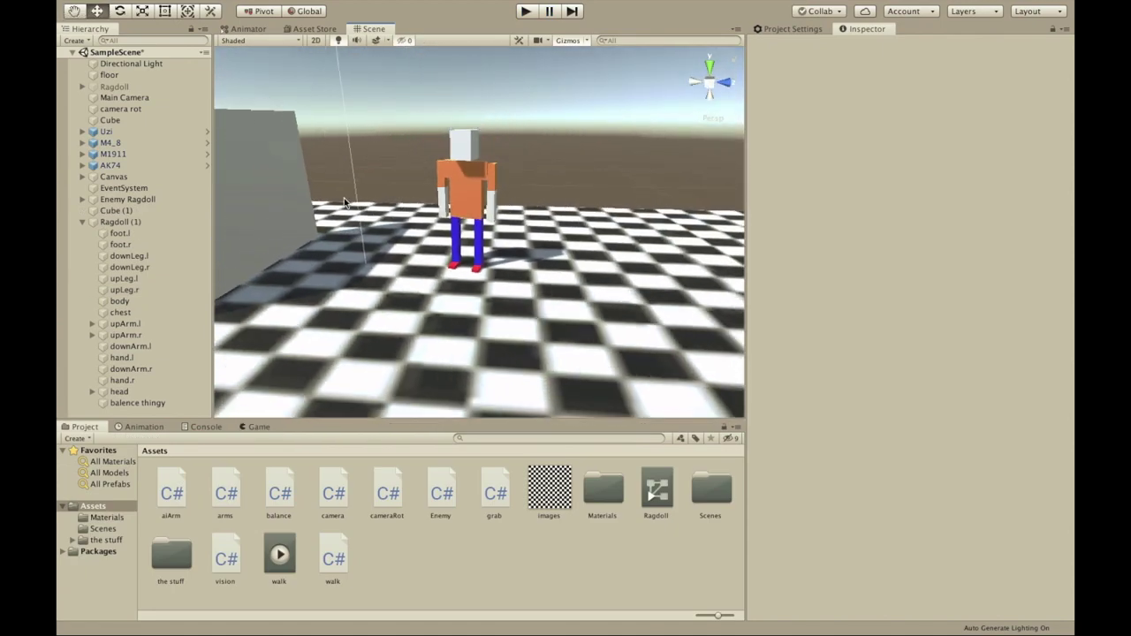
{"action": "scroll", "coordinate": [344, 198], "scroll_direction": "down", "scroll_amount": 5}
{"action": "left_click", "coordinate": [156, 222]}
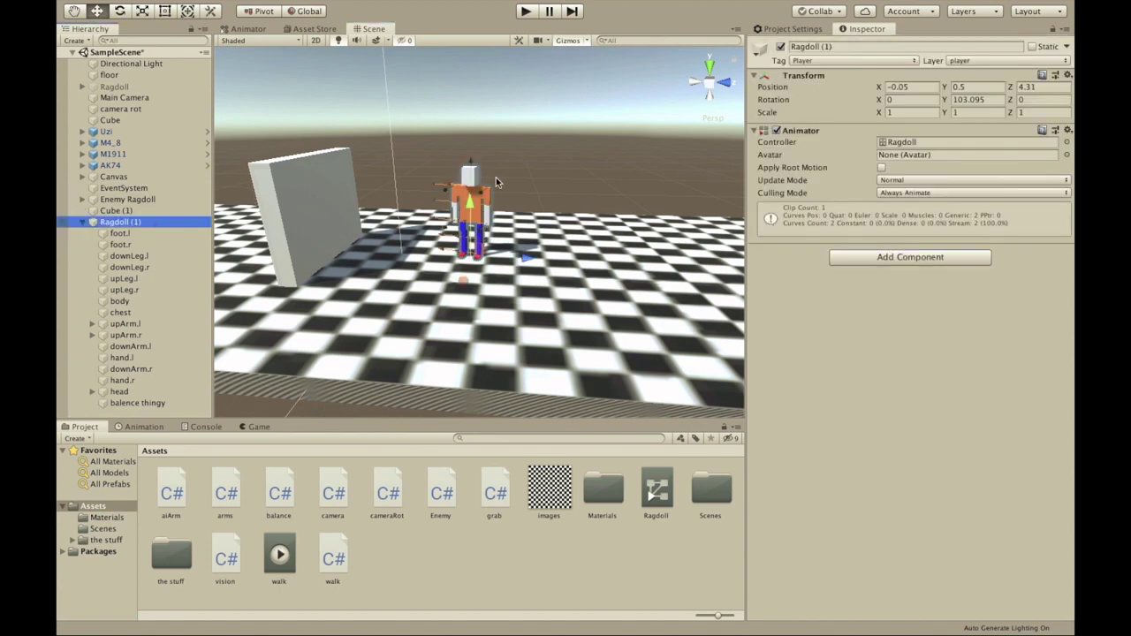
{"action": "key", "text": "e"}
{"action": "left_click_drag", "start_coordinate": [527, 261], "coordinate": [533, 268]}
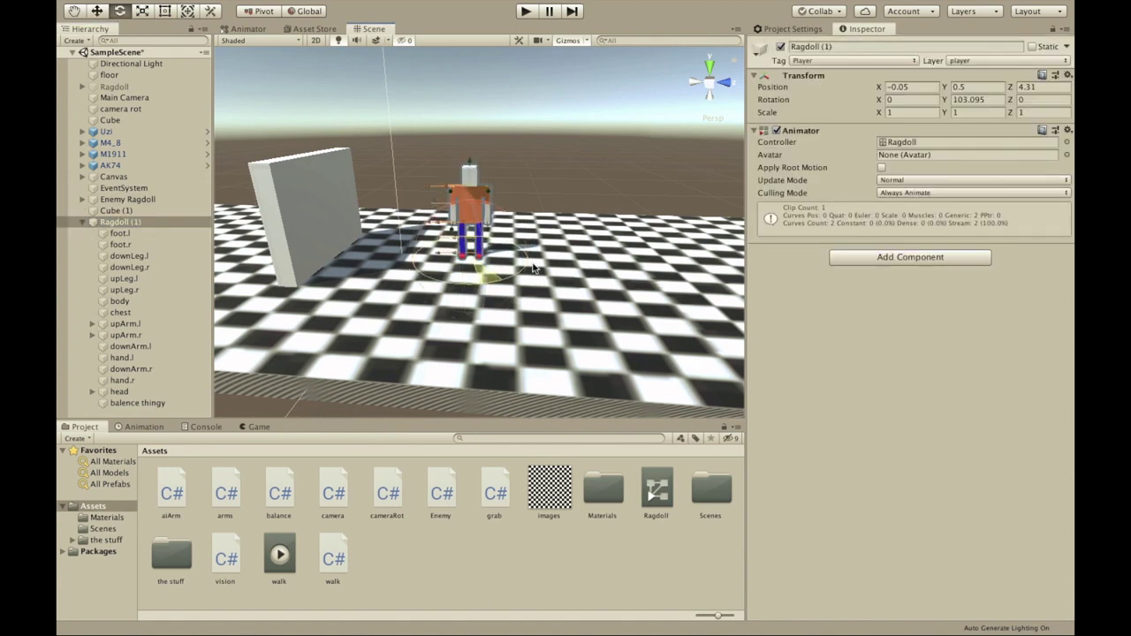
{"action": "left_click", "coordinate": [968, 100]}
{"action": "type", "text": "90"}
{"action": "key", "text": "BackSpace"}
{"action": "key", "text": "BackSpace"}
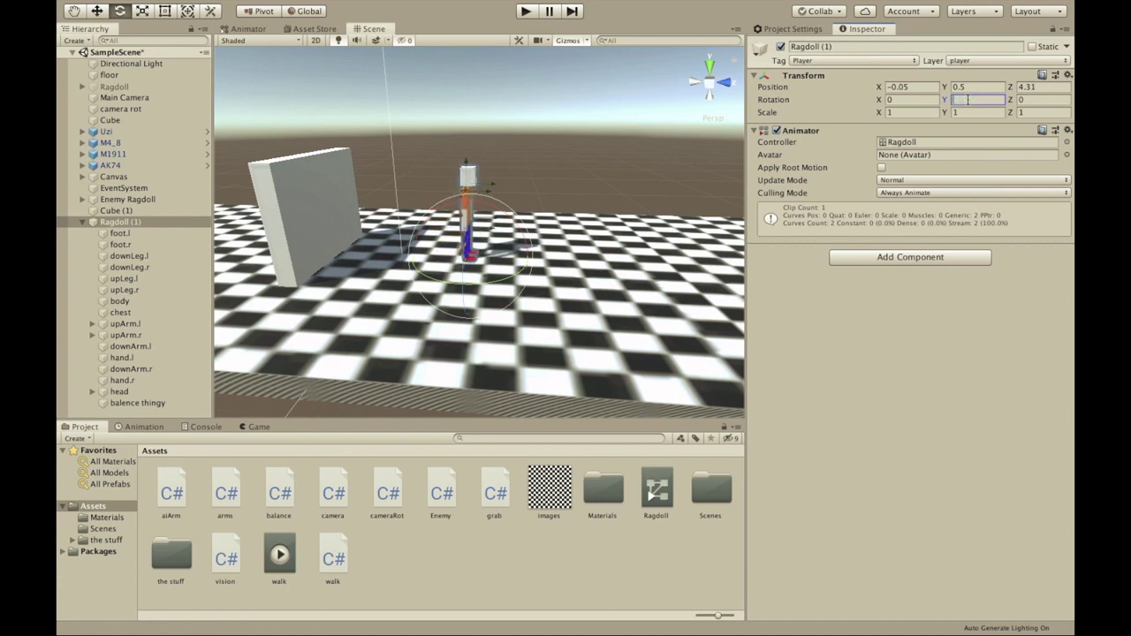
{"action": "left_click", "coordinate": [651, 150]}
Run the scene and test the hinge joint spring of upLeg.l with a Target Position of -90.
{"action": "scroll", "coordinate": [576, 193], "scroll_direction": "down", "scroll_amount": 5}
{"action": "left_click_drag", "start_coordinate": [576, 194], "coordinate": [504, 182], "text": "alt"}
{"action": "scroll", "coordinate": [504, 182], "scroll_direction": "up", "scroll_amount": 5}
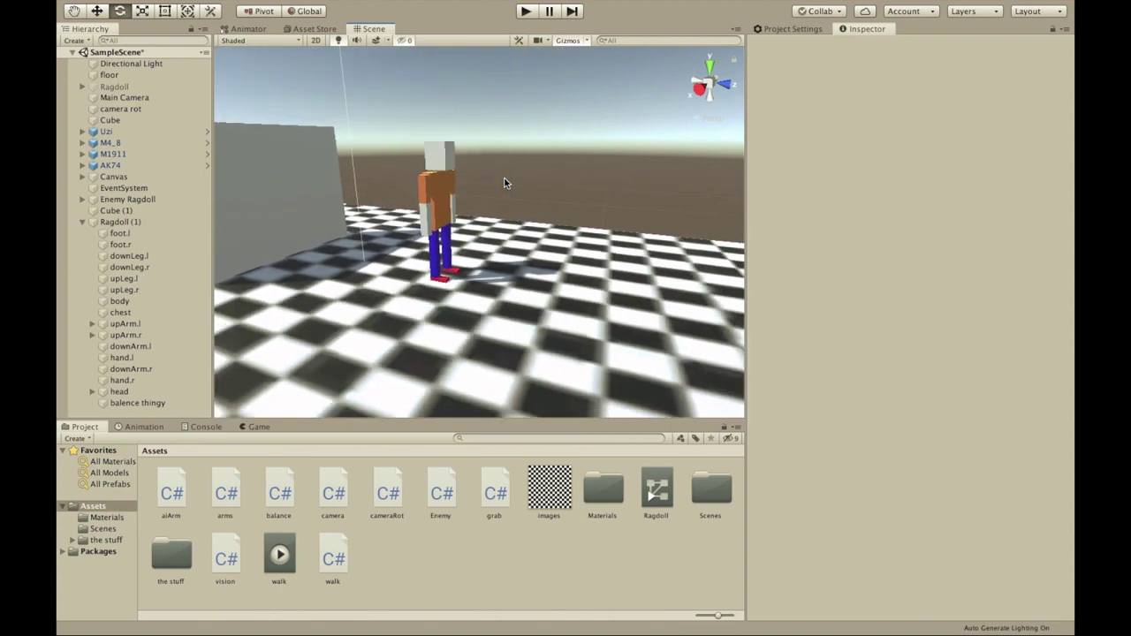
{"action": "double_click", "coordinate": [120, 312]}
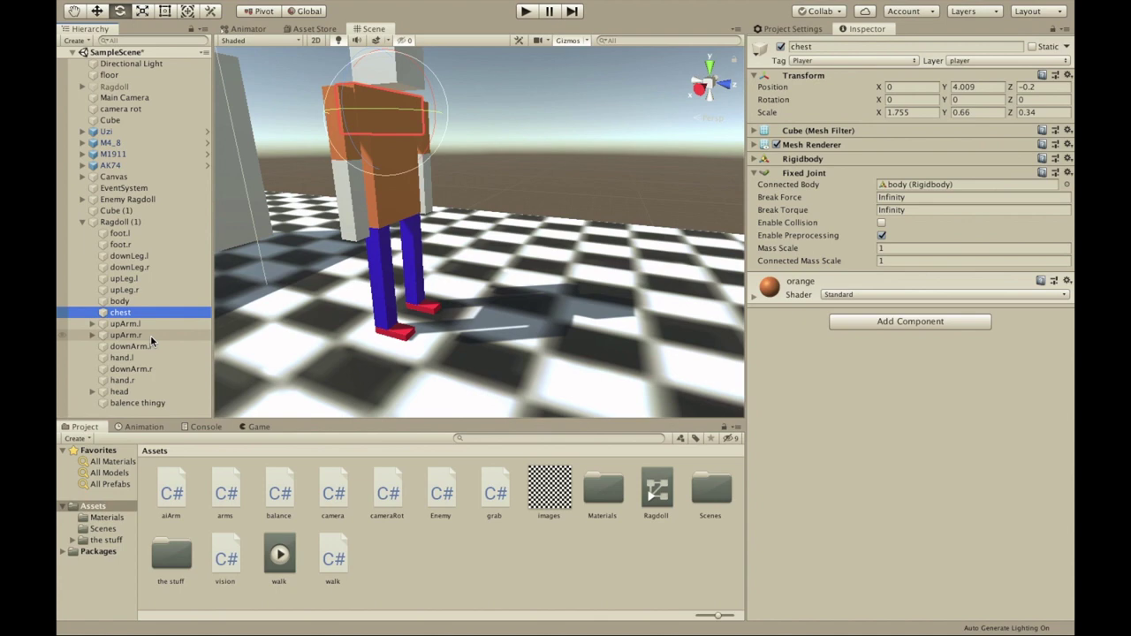
{"action": "key", "text": "super+p"}
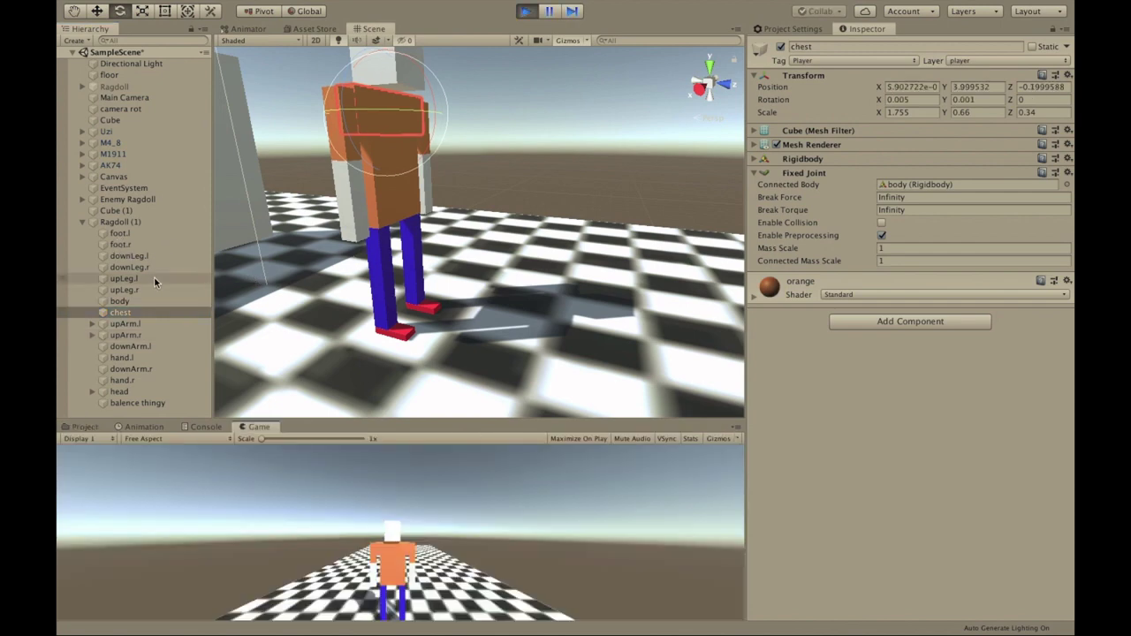
{"action": "left_click", "coordinate": [152, 277]}
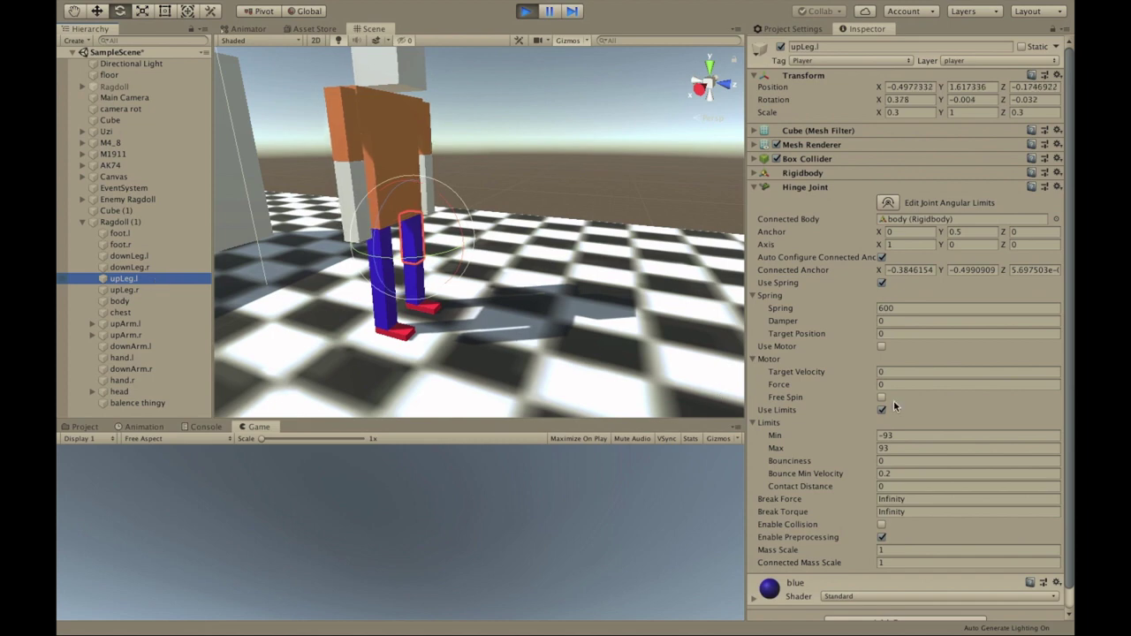
{"action": "left_click", "coordinate": [891, 333]}
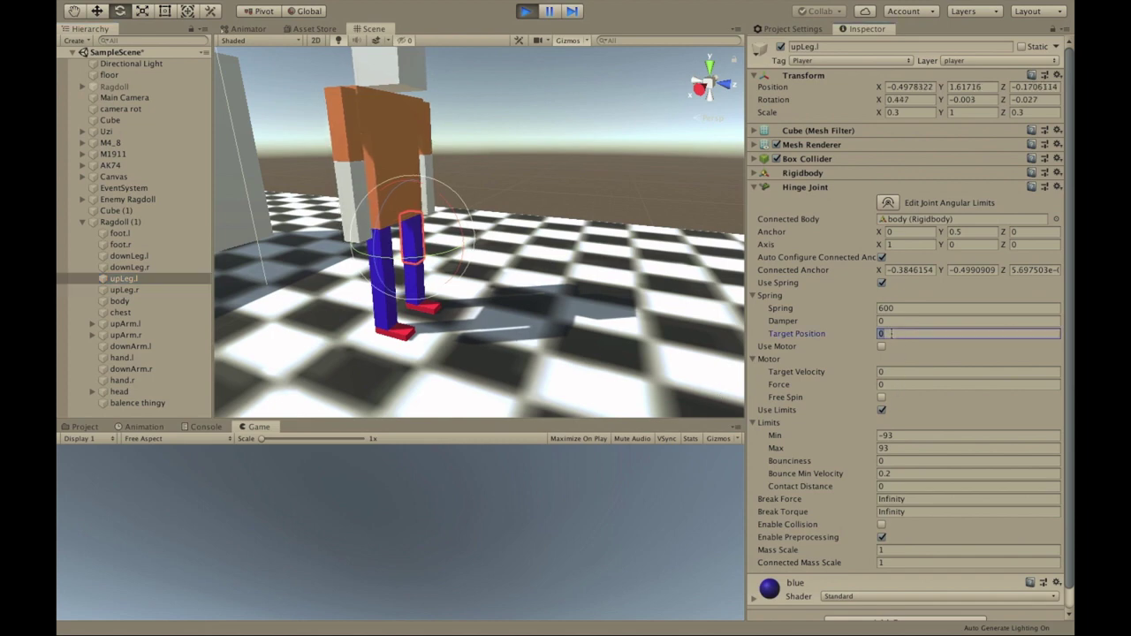
{"action": "type", "text": "-90"}
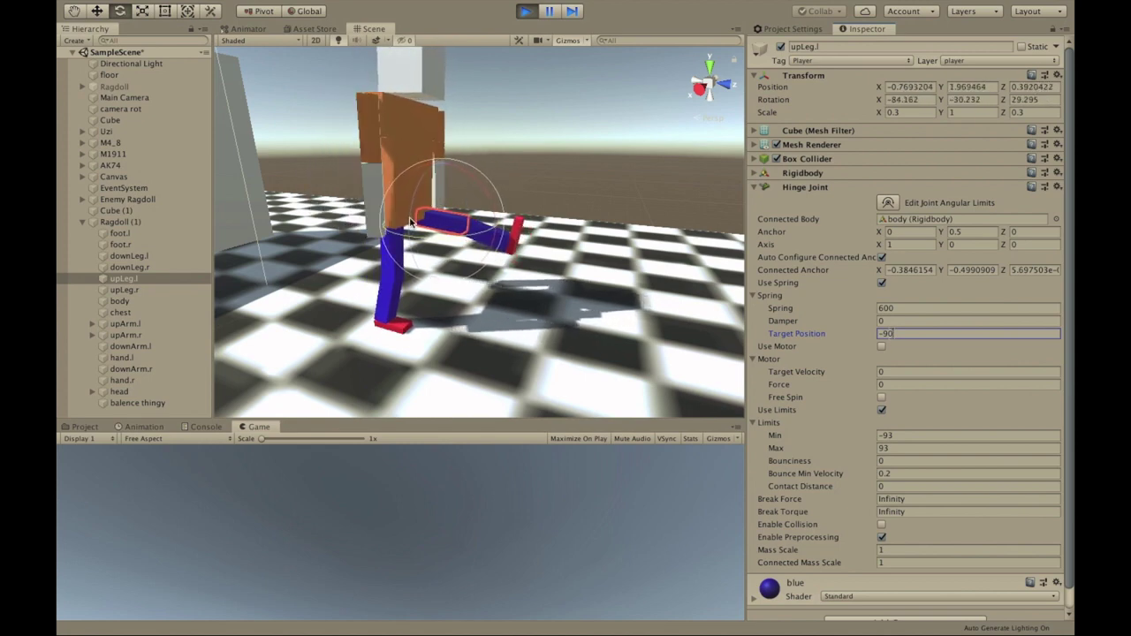
{"action": "scroll", "coordinate": [399, 215], "scroll_direction": "up", "scroll_amount": 4}
{"action": "scroll", "coordinate": [399, 215], "scroll_direction": "down", "scroll_amount": 5}
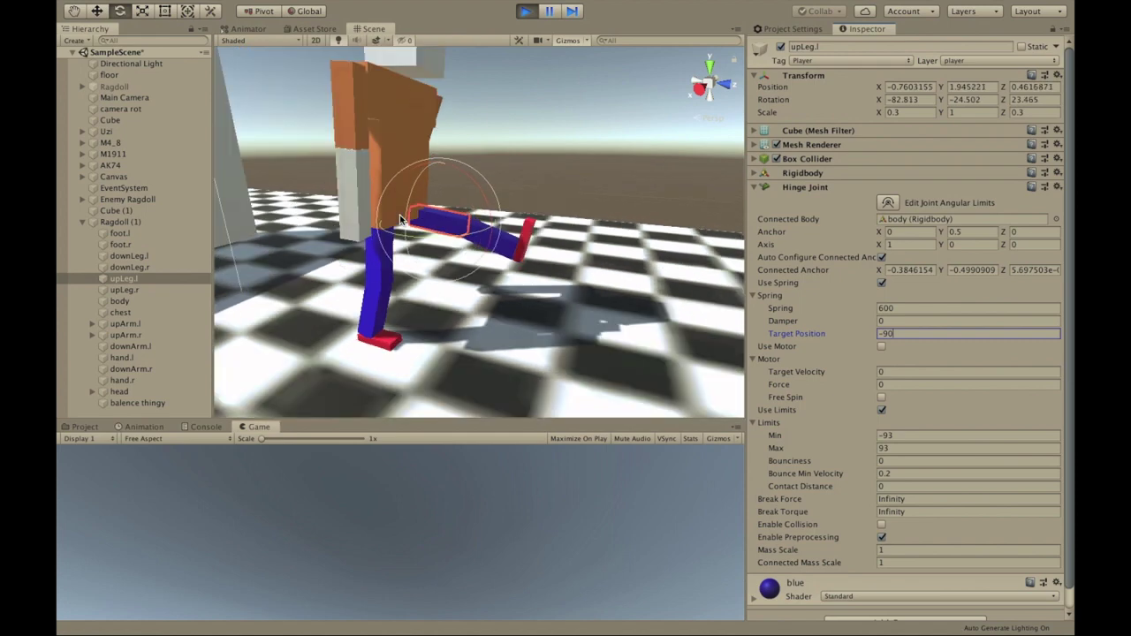
Clear the test Target Position of upLeg.l and stop play mode.
{"action": "key", "text": "BackSpace"}
{"action": "key", "text": "BackSpace"}
{"action": "key", "text": "BackSpace"}
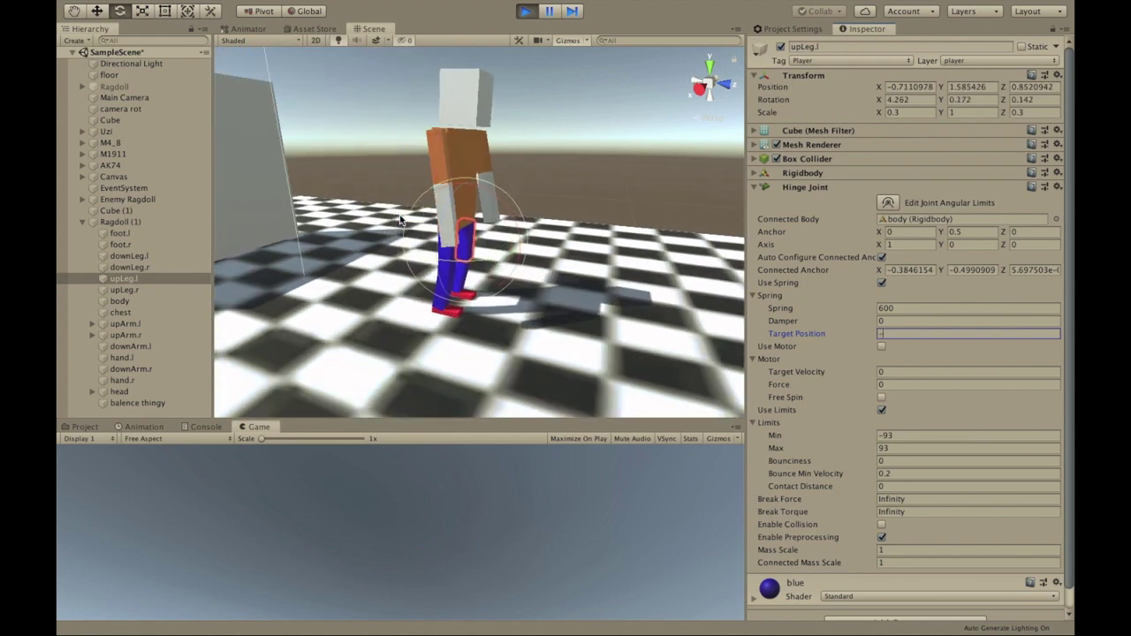
{"action": "key", "text": "ctrl+p"}
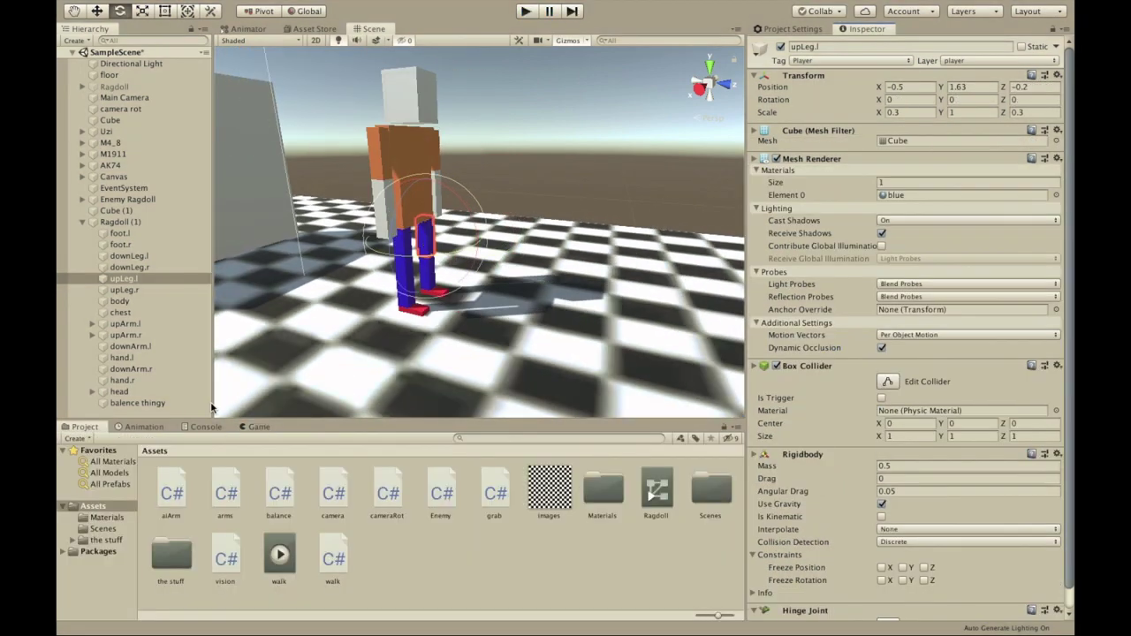
Examine the walk animation's keyframes for the hinge joint springs of upLeg.l and upLeg.r.
{"action": "left_click", "coordinate": [141, 426]}
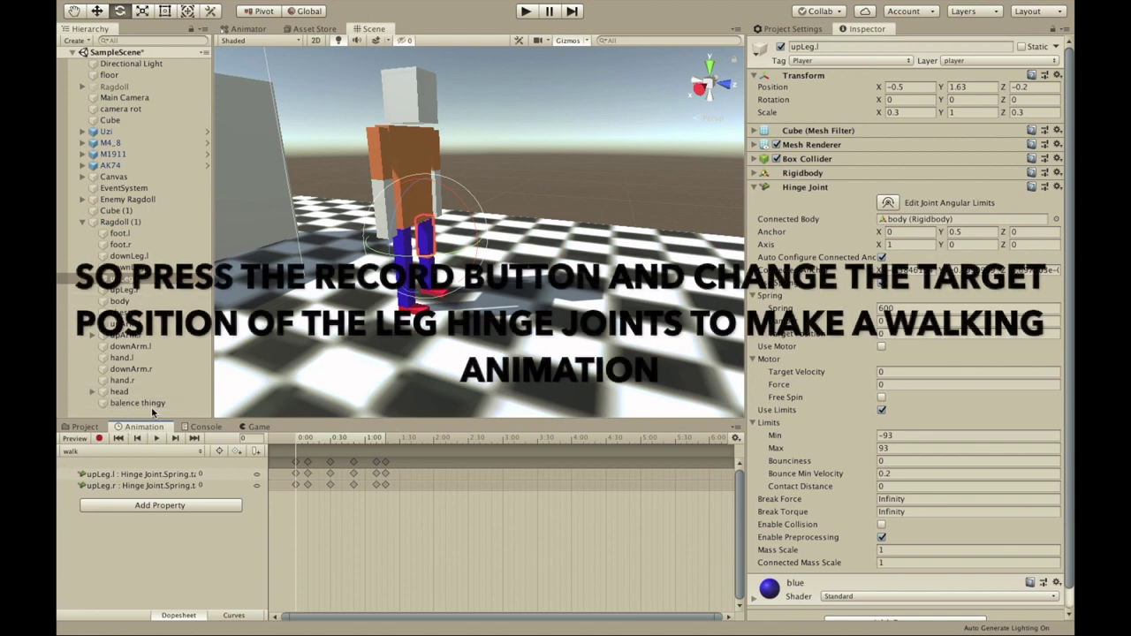
{"action": "left_click", "coordinate": [296, 462]}
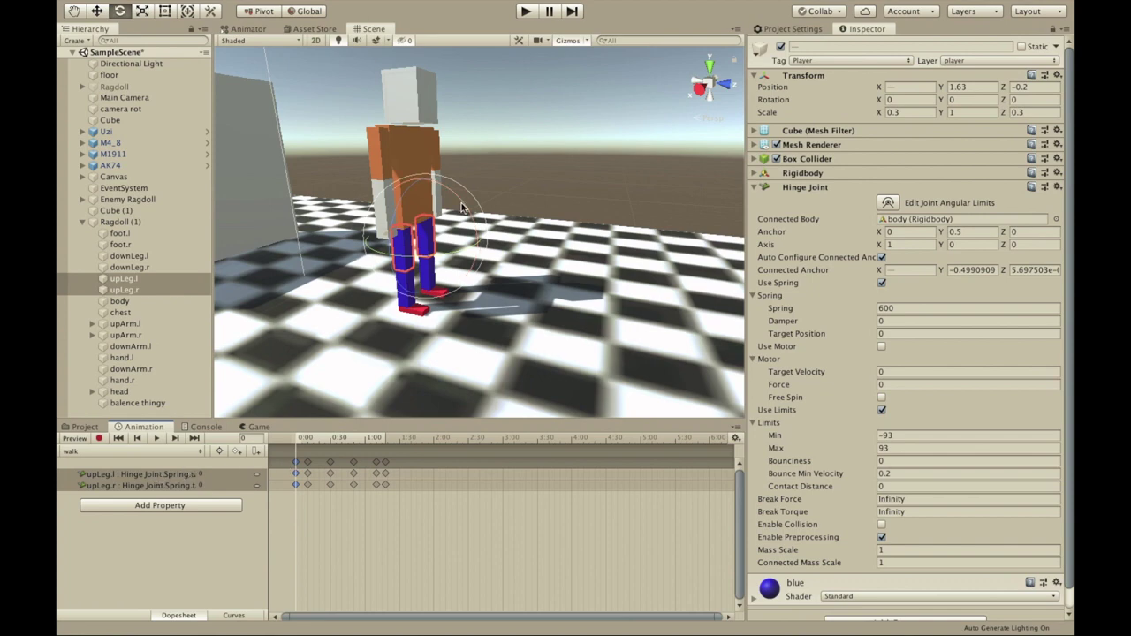
{"action": "left_click_drag", "start_coordinate": [458, 206], "coordinate": [379, 142]}
{"action": "key", "text": "ctrl+z"}
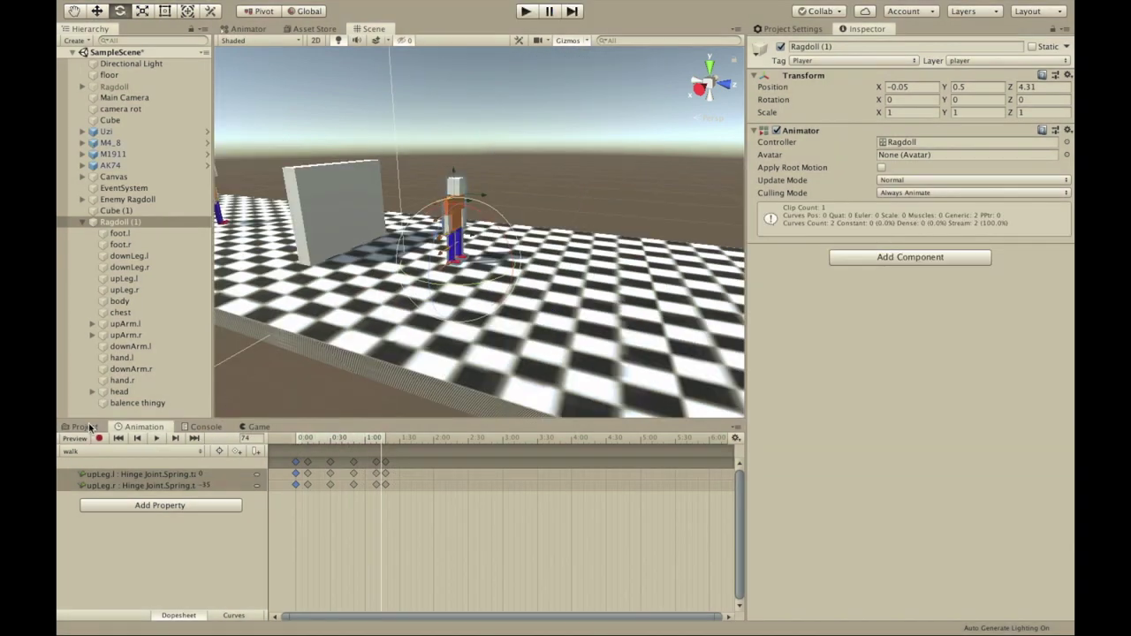
Open the walk script from the project assets in the code editor.
{"action": "left_click", "coordinate": [82, 427]}
{"action": "left_click", "coordinate": [334, 559]}
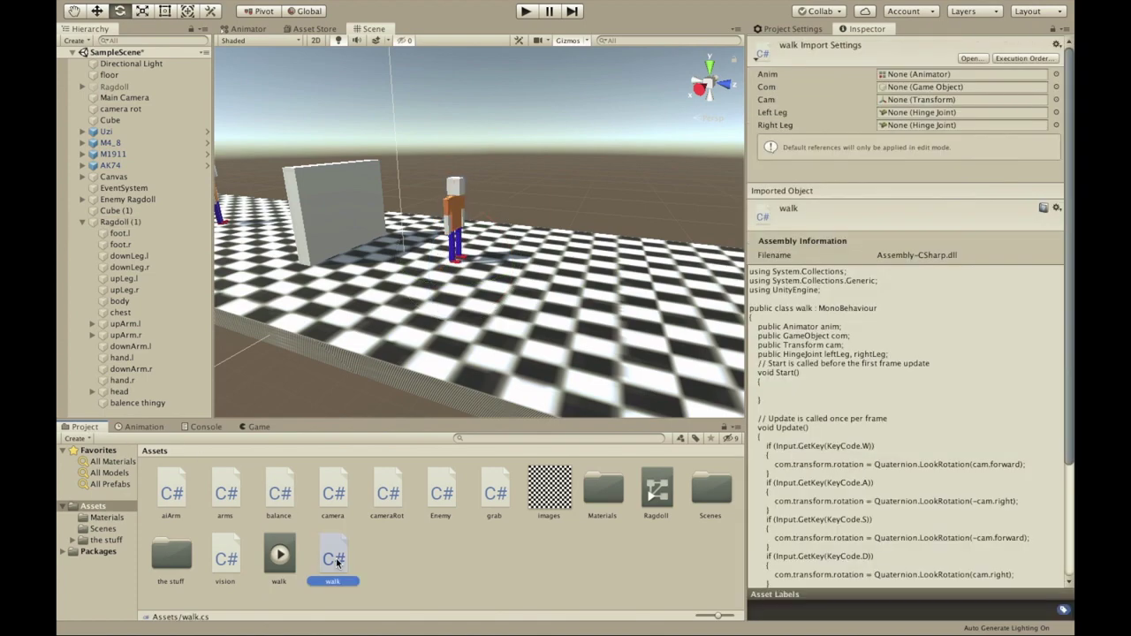
{"action": "double_click", "coordinate": [335, 560]}
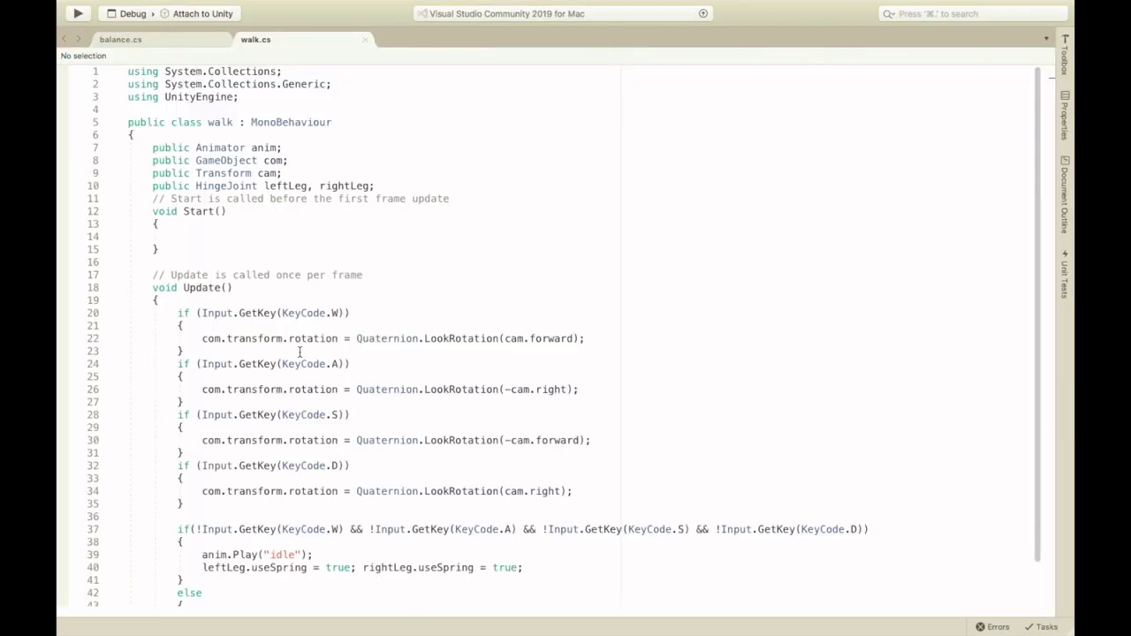
Examine the walk script's Update code for the W, A, S and D rotations, the idle and walk animations, and the leg useSpring settings.
{"action": "scroll", "coordinate": [266, 267], "scroll_direction": "down", "scroll_amount": 3}
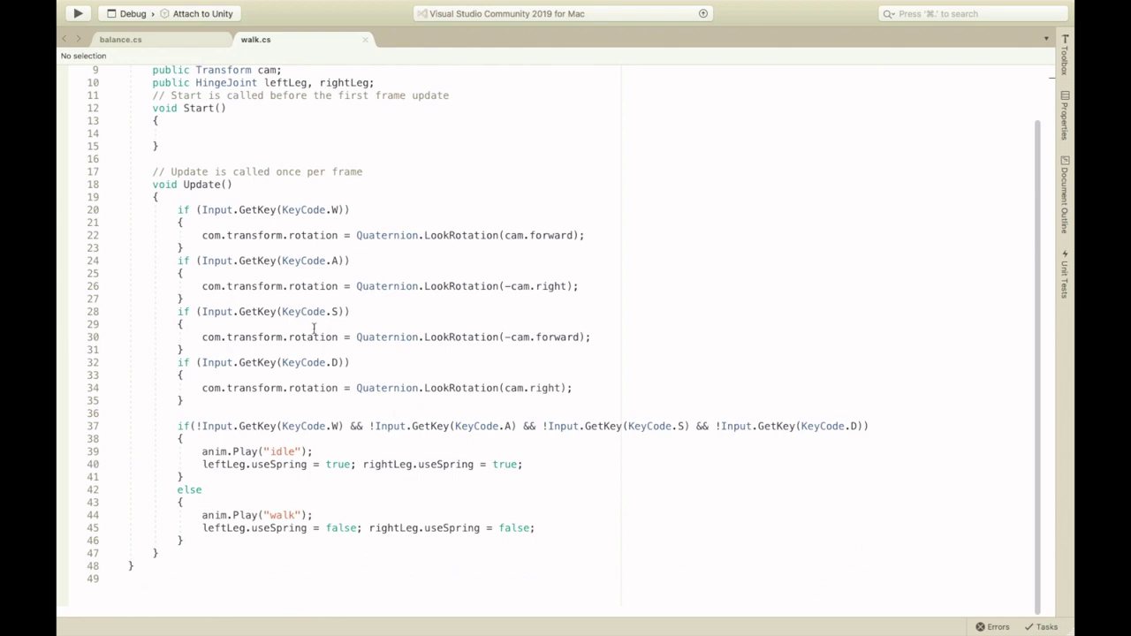
{"action": "scroll", "coordinate": [382, 409], "scroll_direction": "down", "scroll_amount": 3}
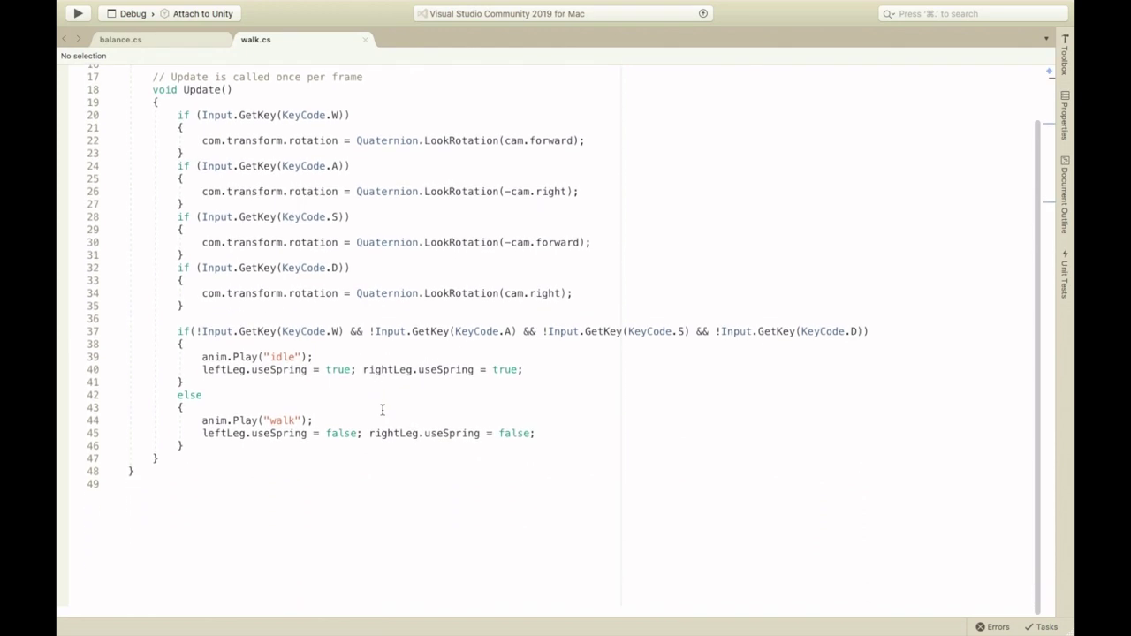
{"action": "double_click", "coordinate": [283, 421]}
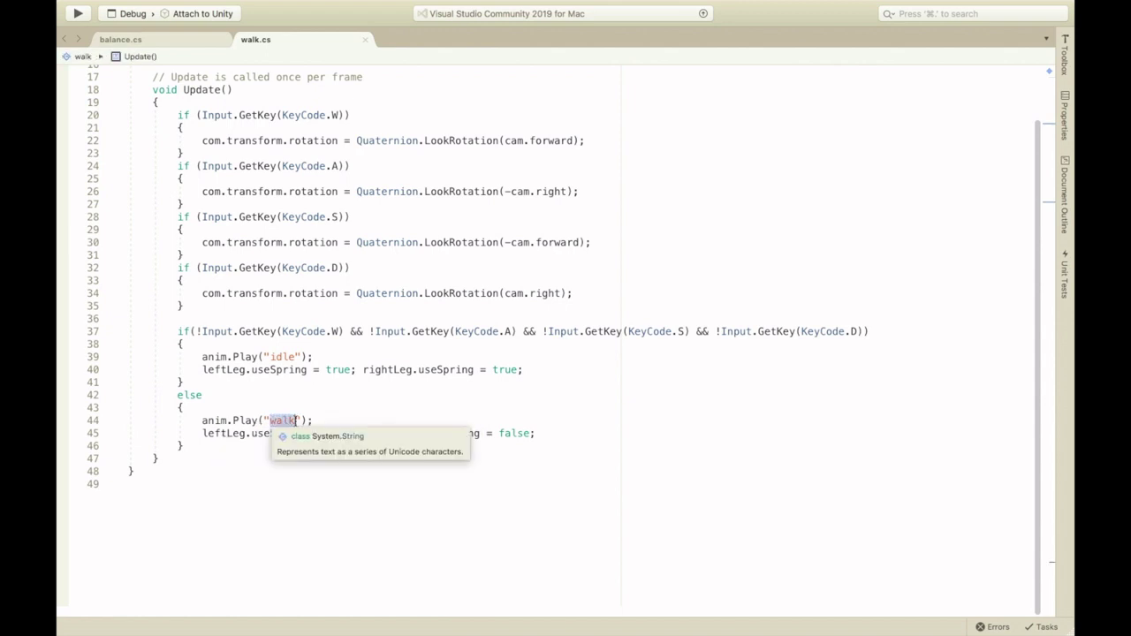
{"action": "double_click", "coordinate": [276, 357]}
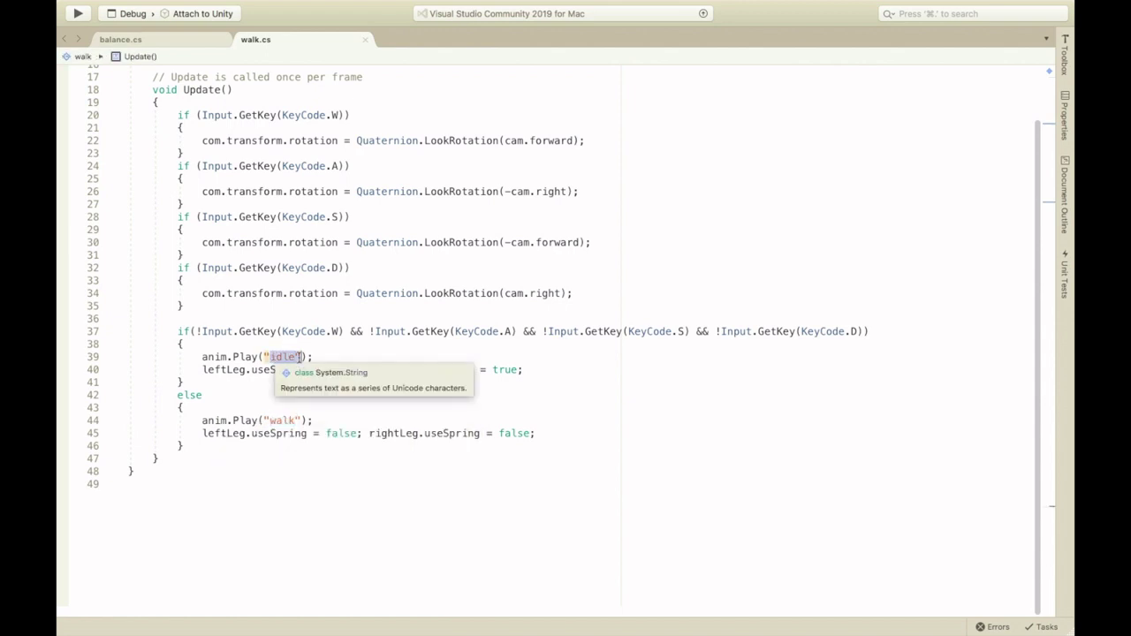
{"action": "left_click", "coordinate": [316, 356]}
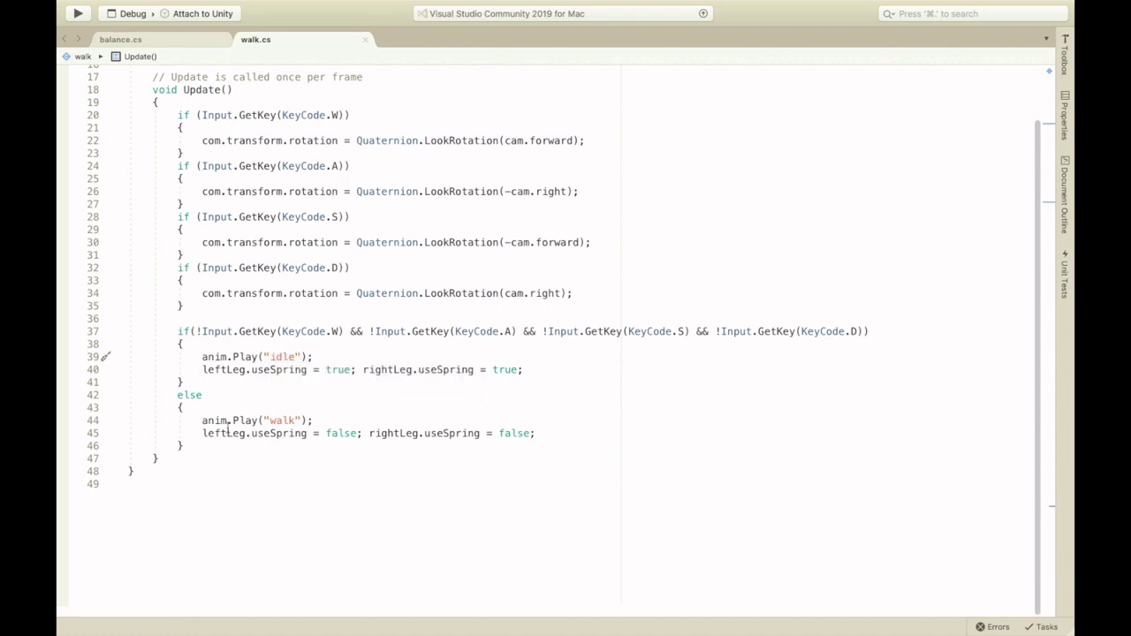
{"action": "left_click_drag", "start_coordinate": [201, 434], "coordinate": [569, 437]}
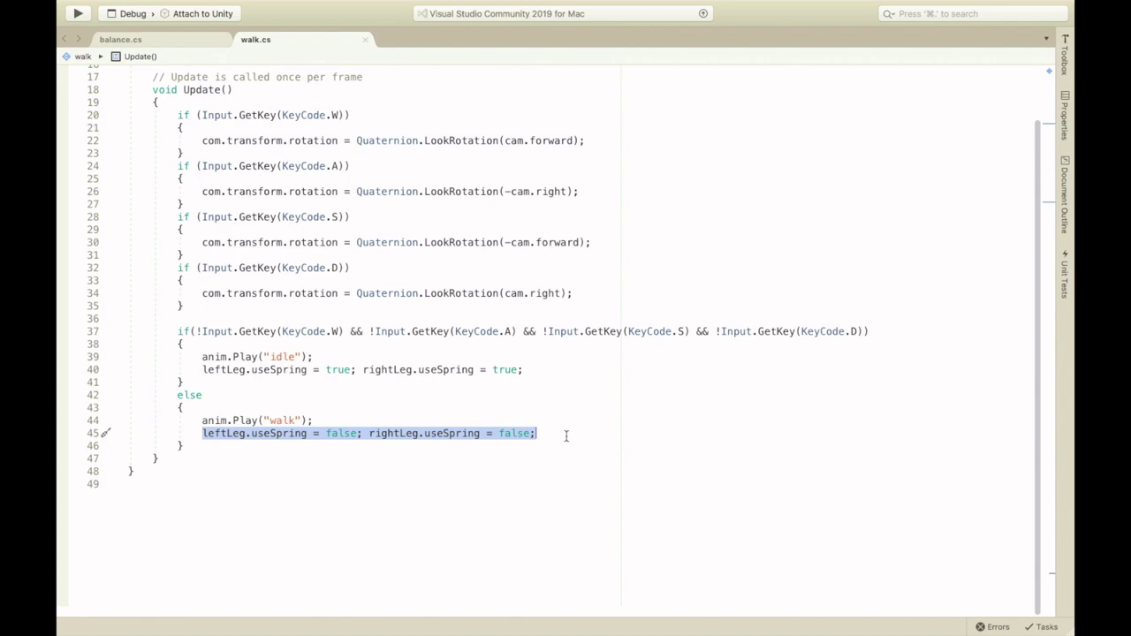
{"action": "left_click", "coordinate": [236, 434]}
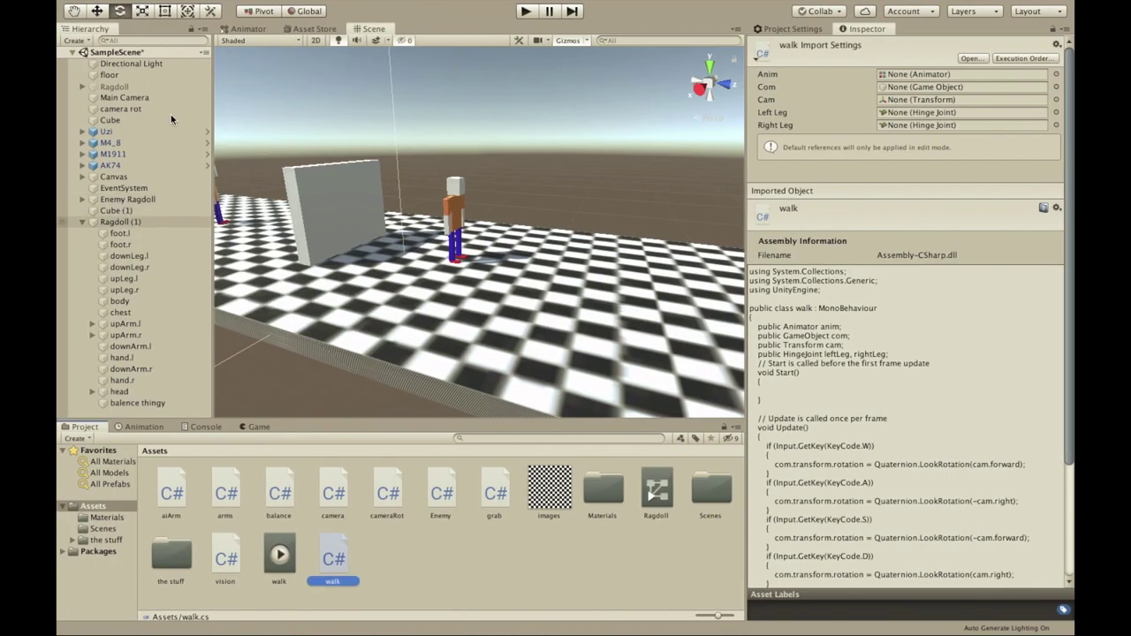
Add an empty state above the idle state in the Ragdoll animator controller's Base Layer and open the new state's options.
{"action": "left_click", "coordinate": [250, 29]}
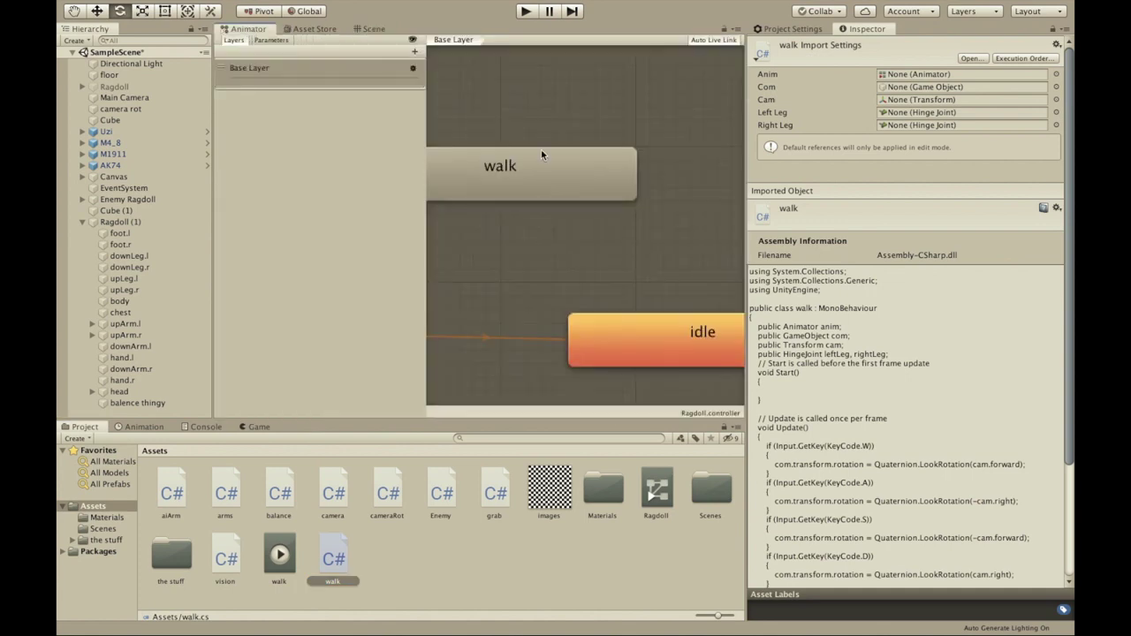
{"action": "scroll", "coordinate": [531, 209], "scroll_direction": "down", "scroll_amount": 5}
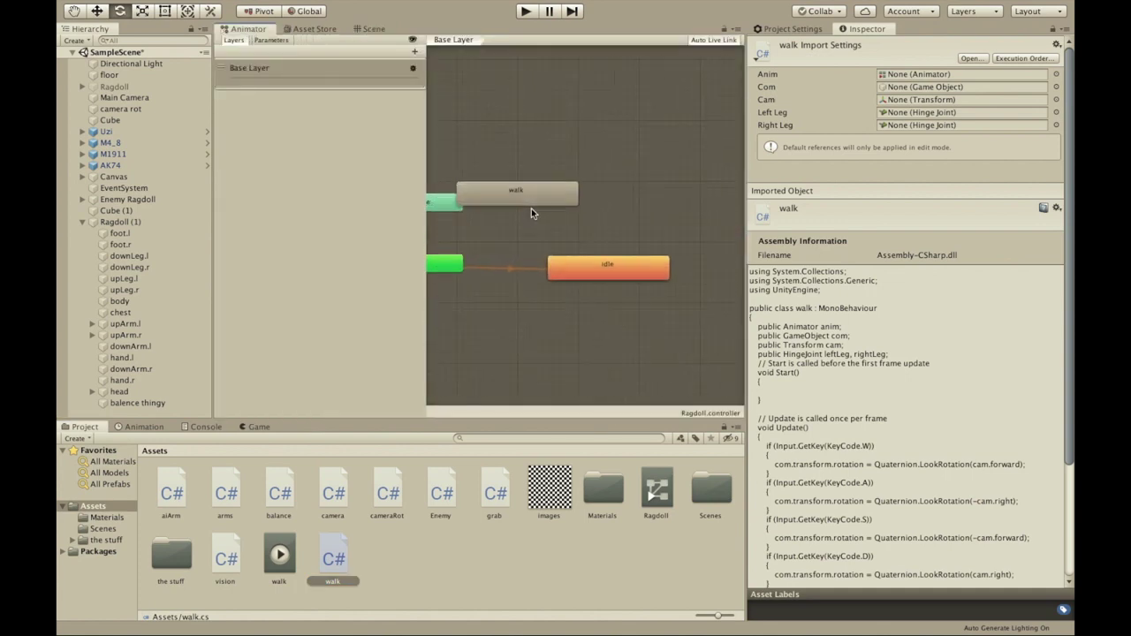
{"action": "left_click", "coordinate": [581, 276]}
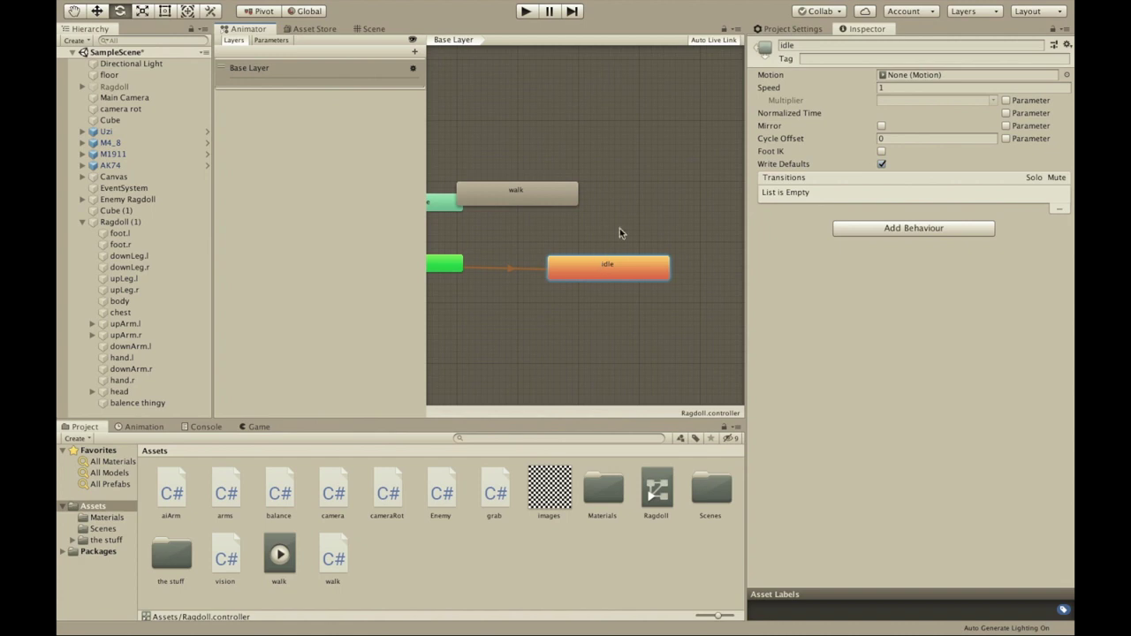
{"action": "right_click", "coordinate": [677, 171]}
{"action": "mouse_move", "coordinate": [690, 179]}
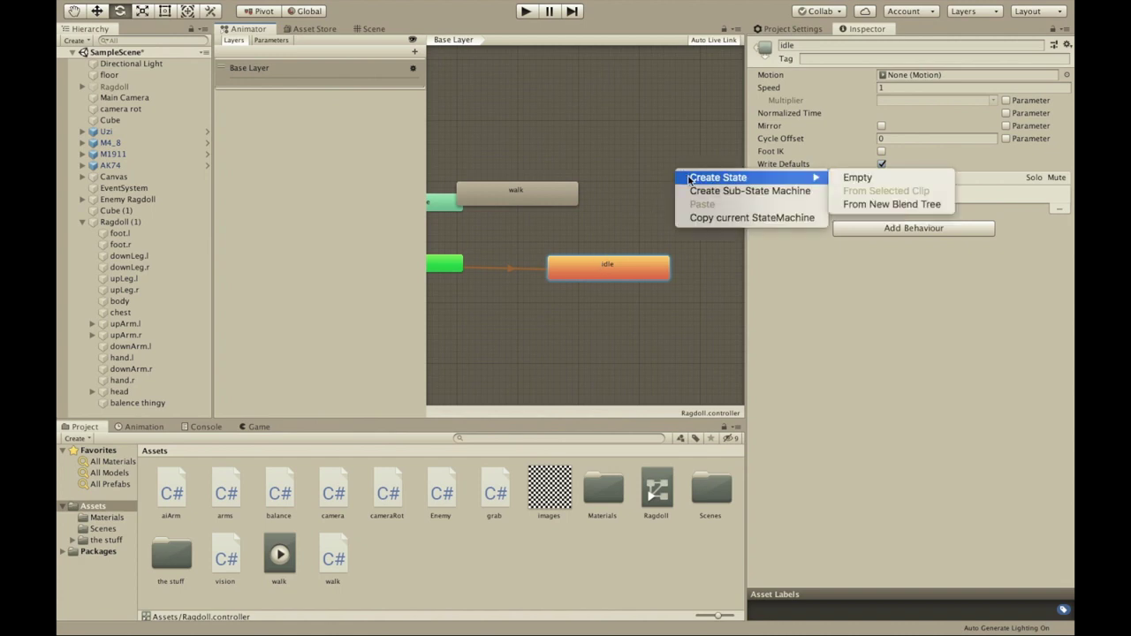
{"action": "left_click", "coordinate": [857, 178]}
{"action": "left_click", "coordinate": [709, 188]}
{"action": "right_click", "coordinate": [703, 182]}
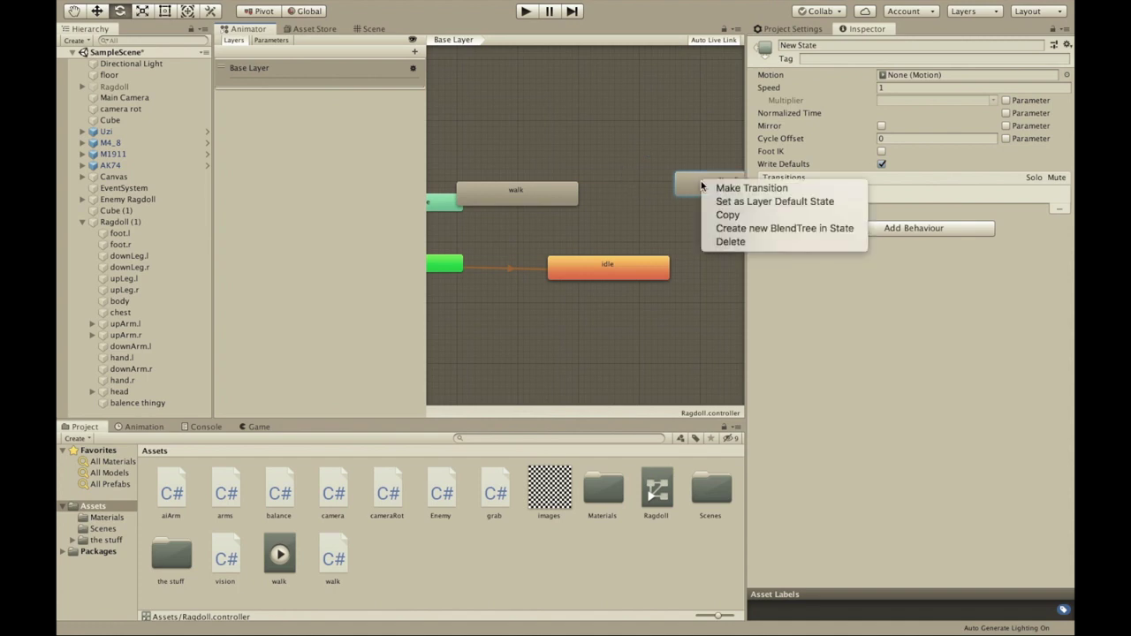
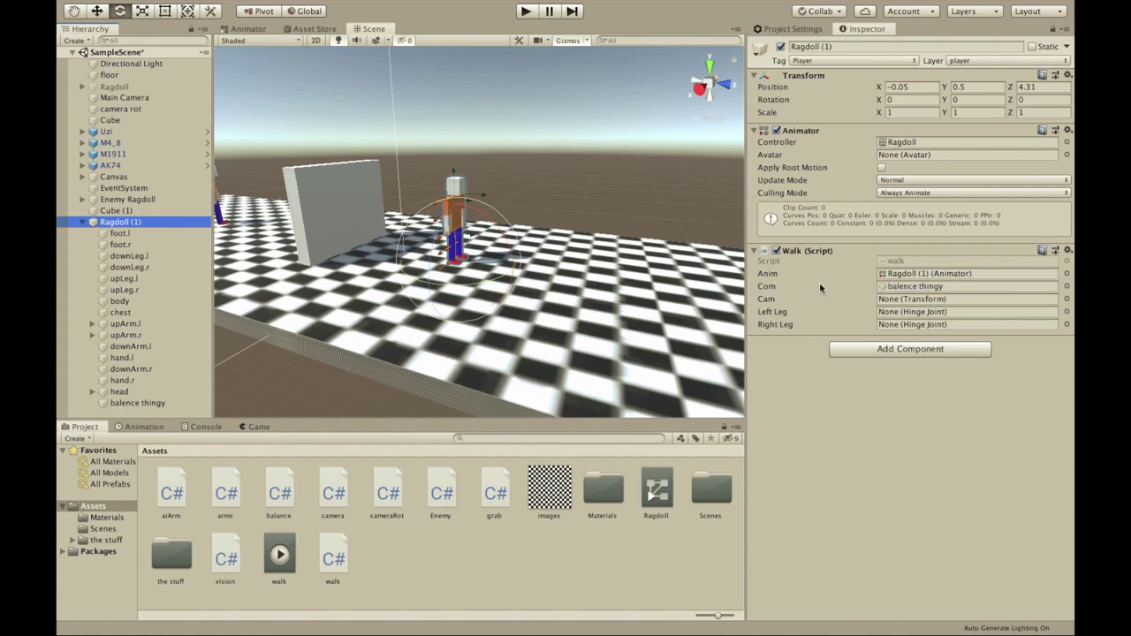
Assign Main Camera, downLeg.l and downLeg.r to Cam, Left Leg and Right Leg of Ragdoll (1)'s Walk script and test walking in play mode.
{"action": "left_click", "coordinate": [896, 301]}
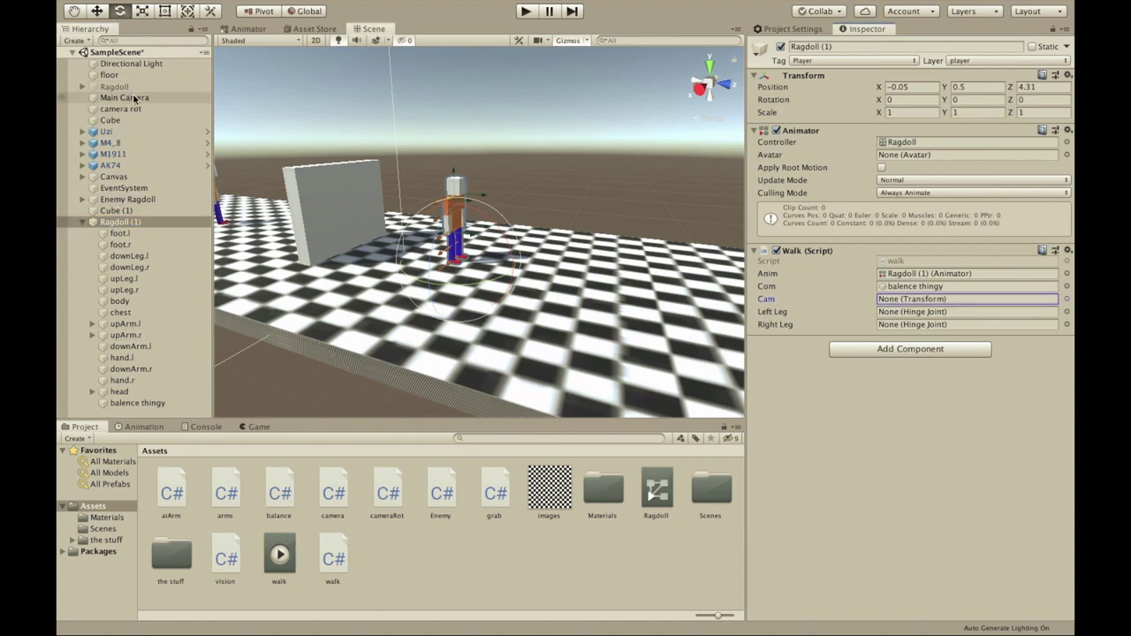
{"action": "left_click_drag", "start_coordinate": [129, 99], "coordinate": [898, 302]}
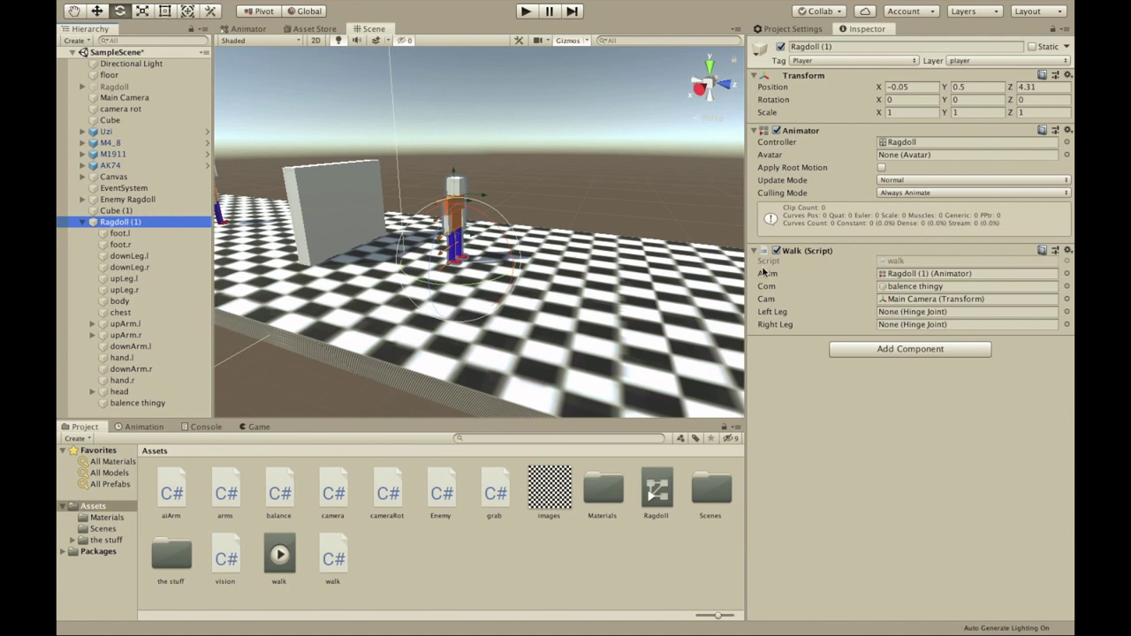
{"action": "left_click", "coordinate": [161, 256]}
{"action": "left_click_drag", "start_coordinate": [250, 279], "coordinate": [972, 312]}
{"action": "left_click", "coordinate": [152, 265]}
{"action": "left_click_drag", "start_coordinate": [152, 265], "coordinate": [885, 326]}
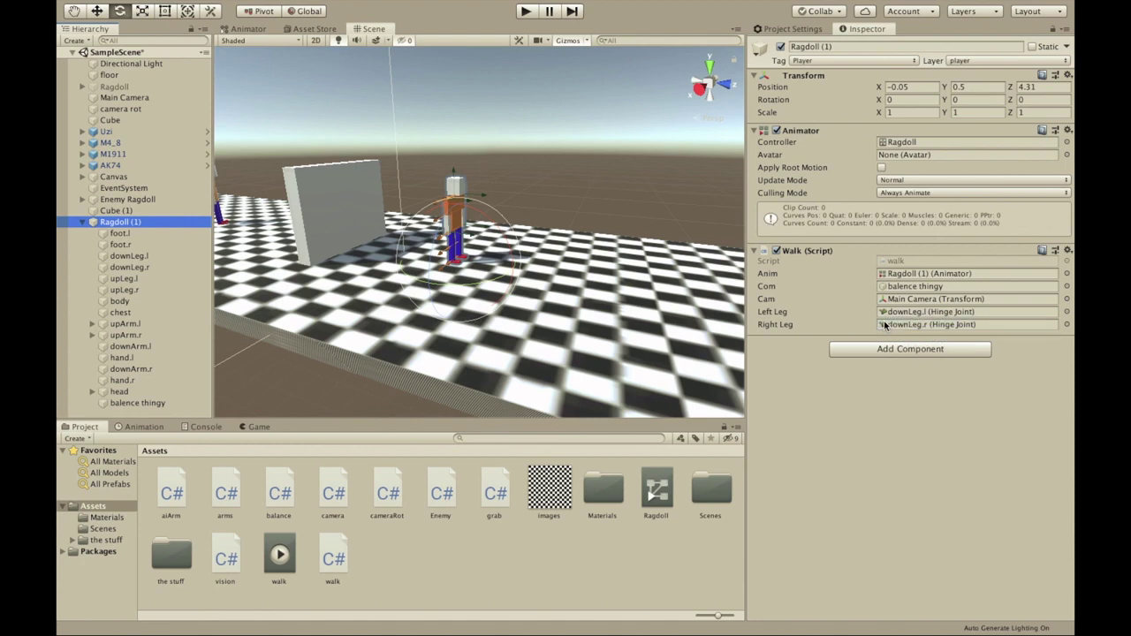
{"action": "key", "text": "super+p"}
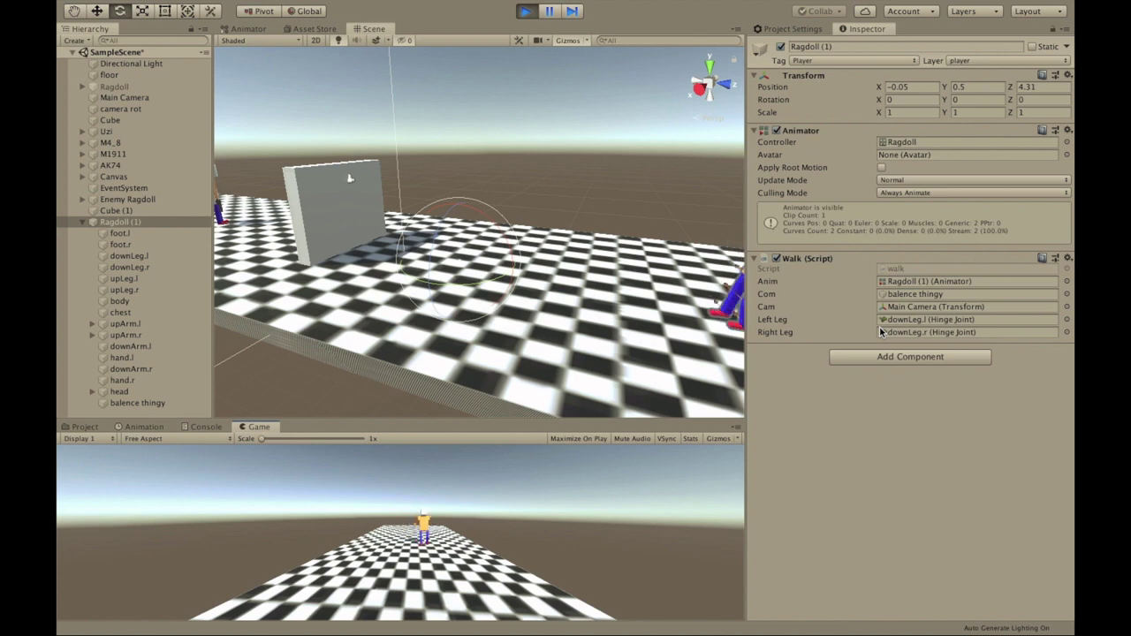
{"action": "key", "text": "ctrl+p"}
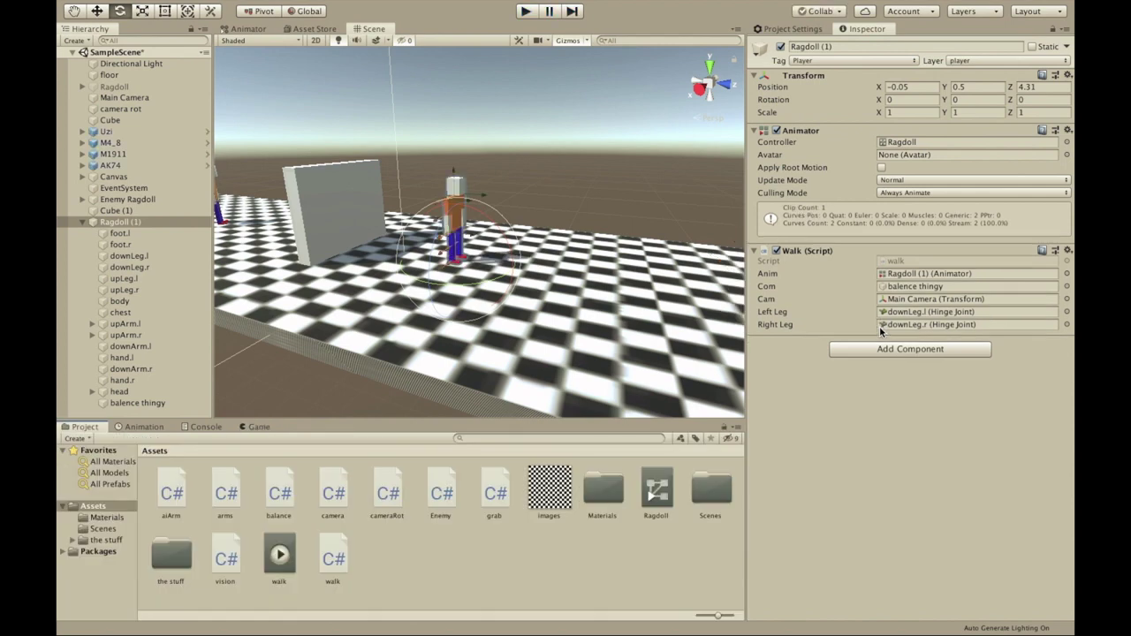
Replace the Cam reference in Ragdoll (1)'s Walk script with camera rot and check camera rot's Real Cam reference.
{"action": "left_click", "coordinate": [911, 301]}
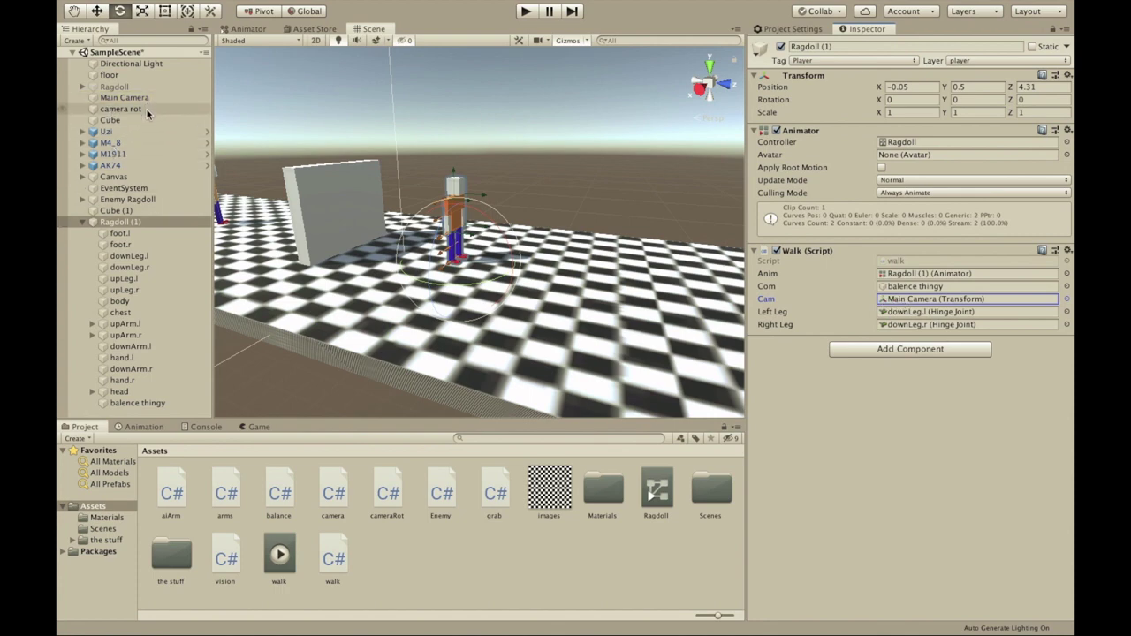
{"action": "mouse_move", "coordinate": [147, 113]}
{"action": "left_mouse_down"}
{"action": "mouse_move", "coordinate": [235, 108]}
{"action": "mouse_move", "coordinate": [152, 112]}
{"action": "left_mouse_up"}
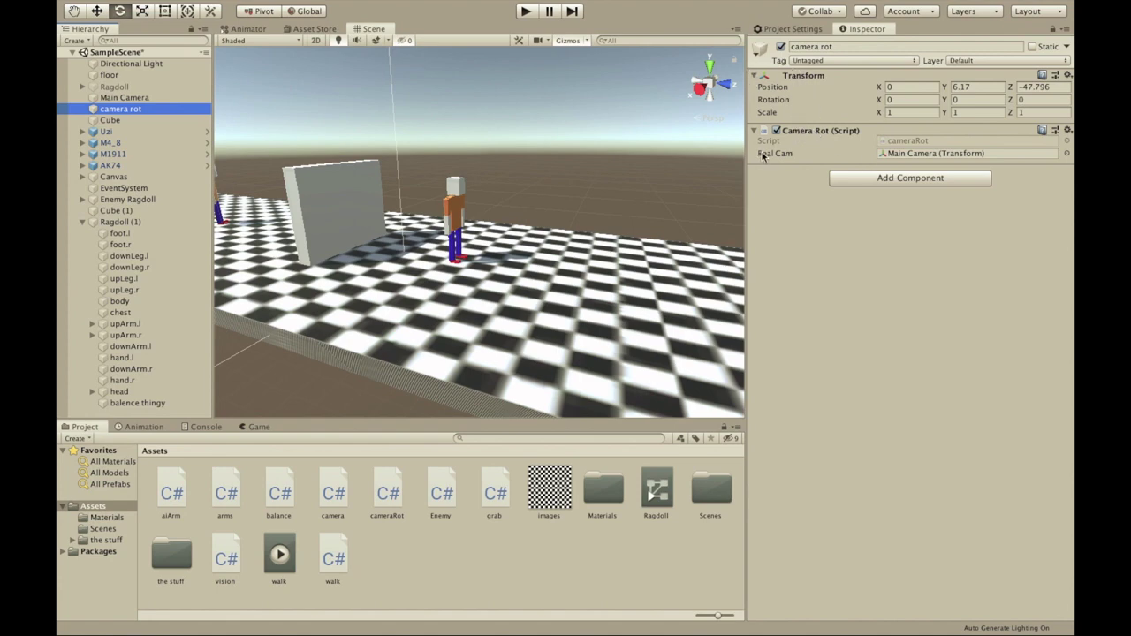
{"action": "left_click", "coordinate": [897, 154]}
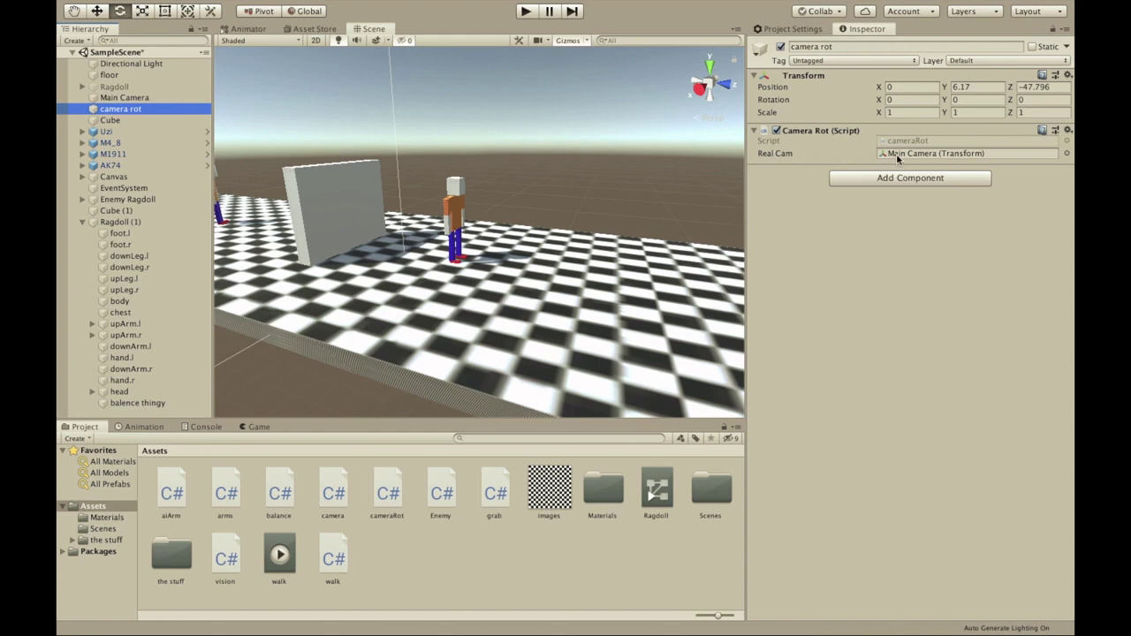
{"action": "left_click", "coordinate": [148, 222]}
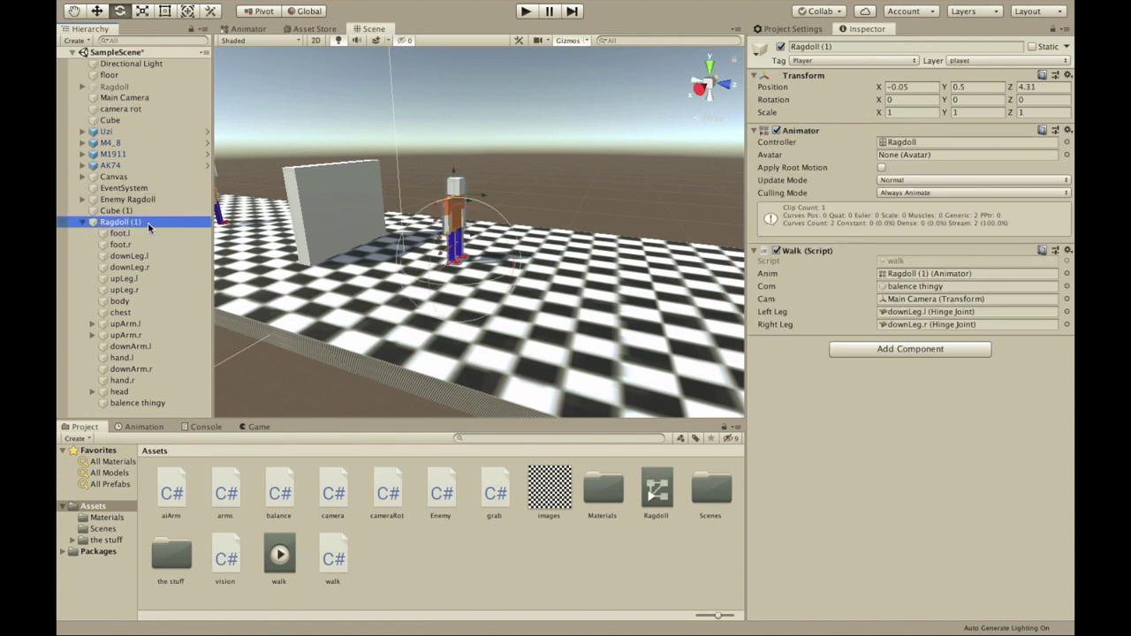
{"action": "left_click_drag", "start_coordinate": [139, 110], "coordinate": [908, 301]}
{"action": "left_click", "coordinate": [132, 120]}
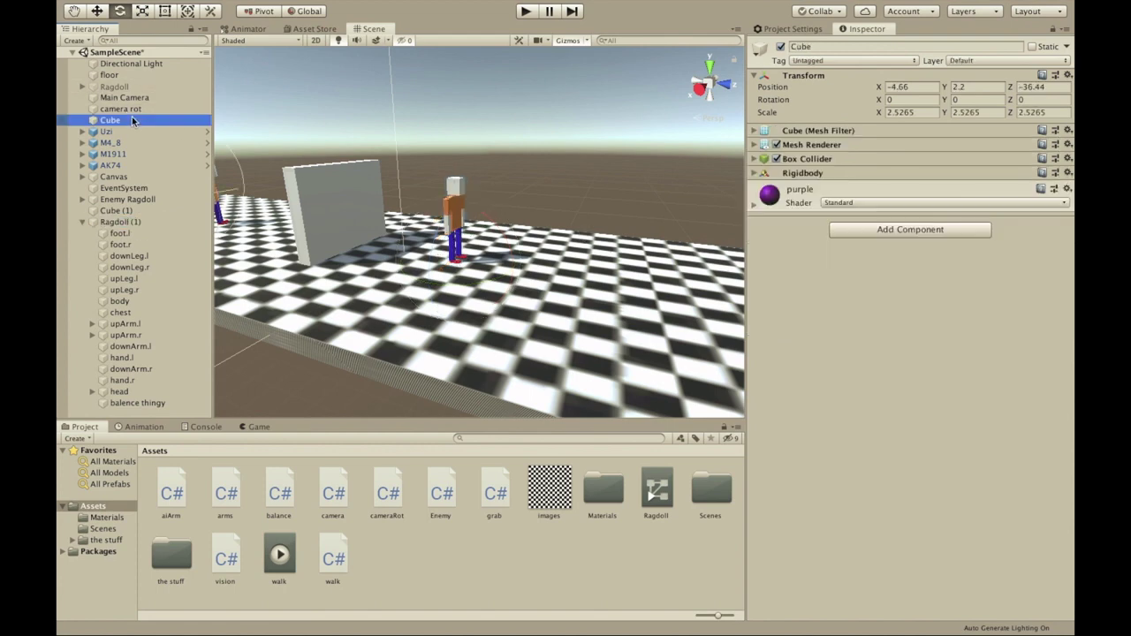
{"action": "left_click", "coordinate": [133, 109]}
{"action": "left_click", "coordinate": [916, 154]}
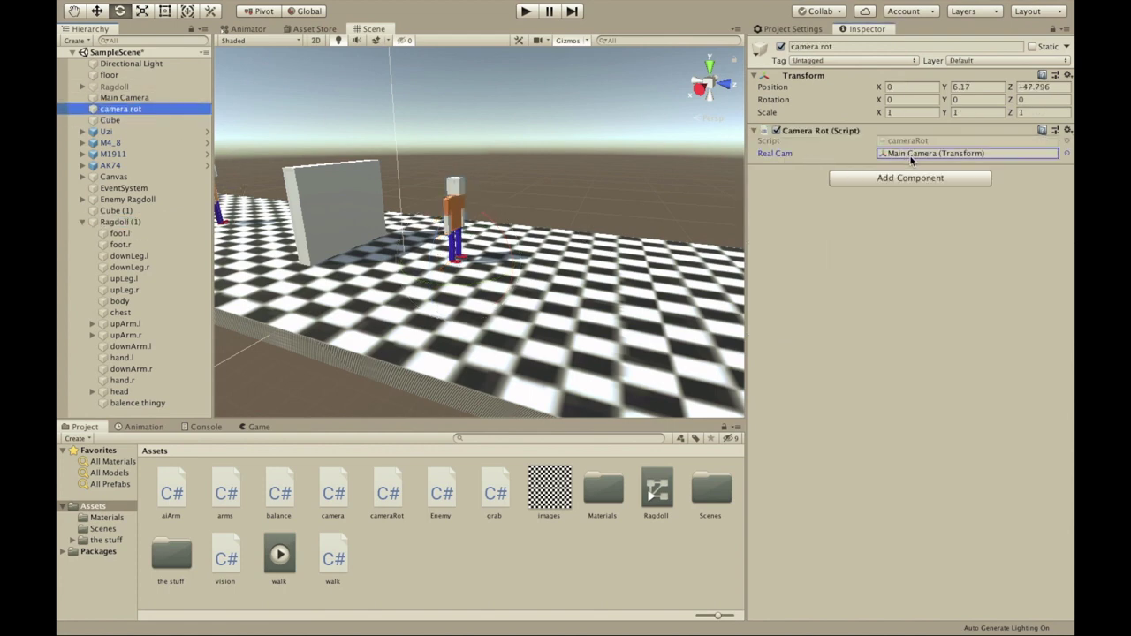
{"action": "left_click", "coordinate": [139, 223]}
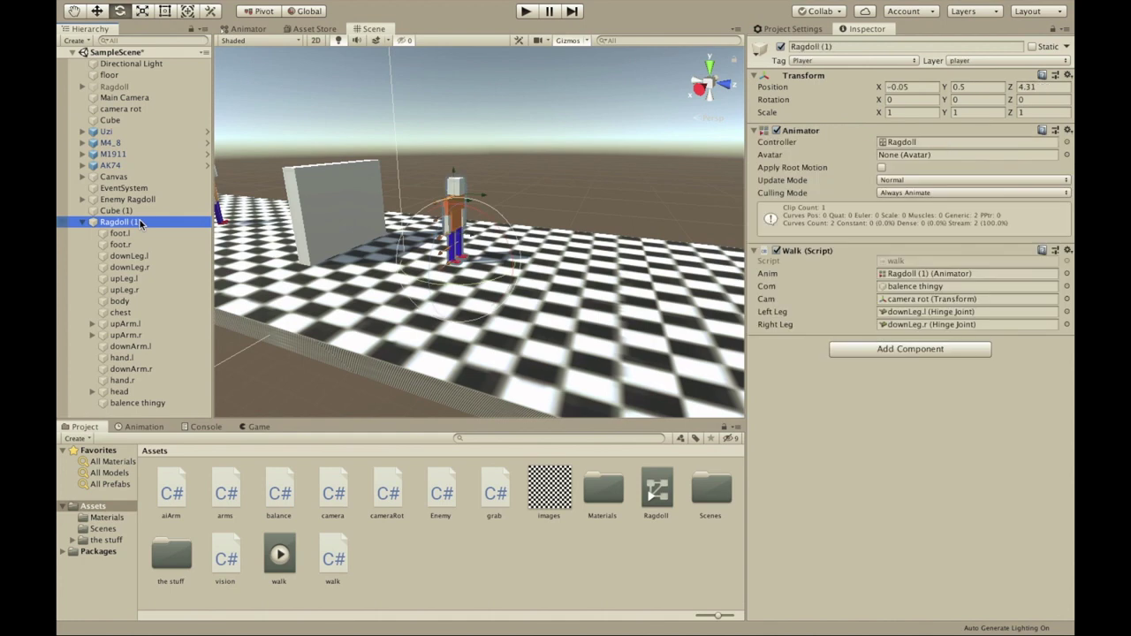
Test the ragdoll's walking in play mode and inspect the balence thingy object assigned to the Walk script's Com.
{"action": "key", "text": "super+p"}
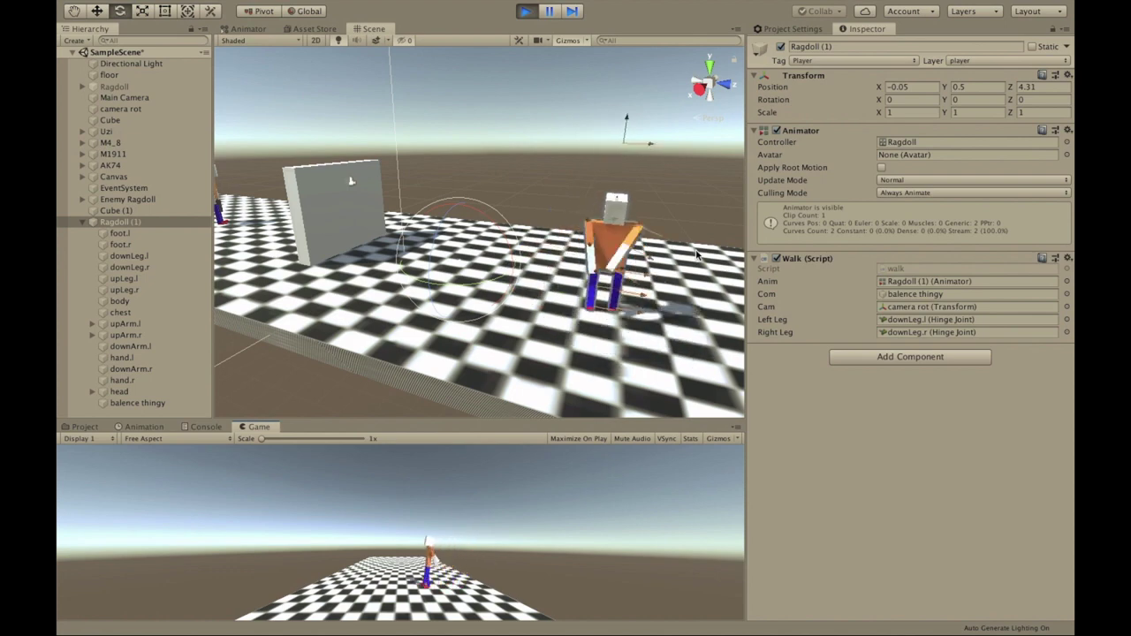
{"action": "key", "text": "super+p"}
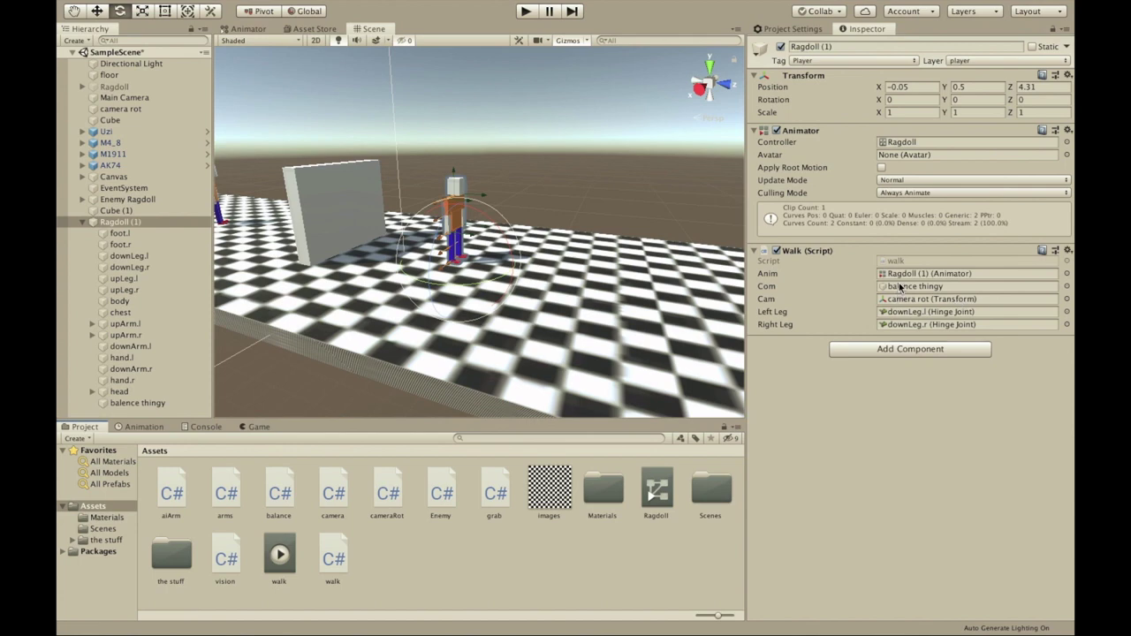
{"action": "left_click", "coordinate": [772, 289]}
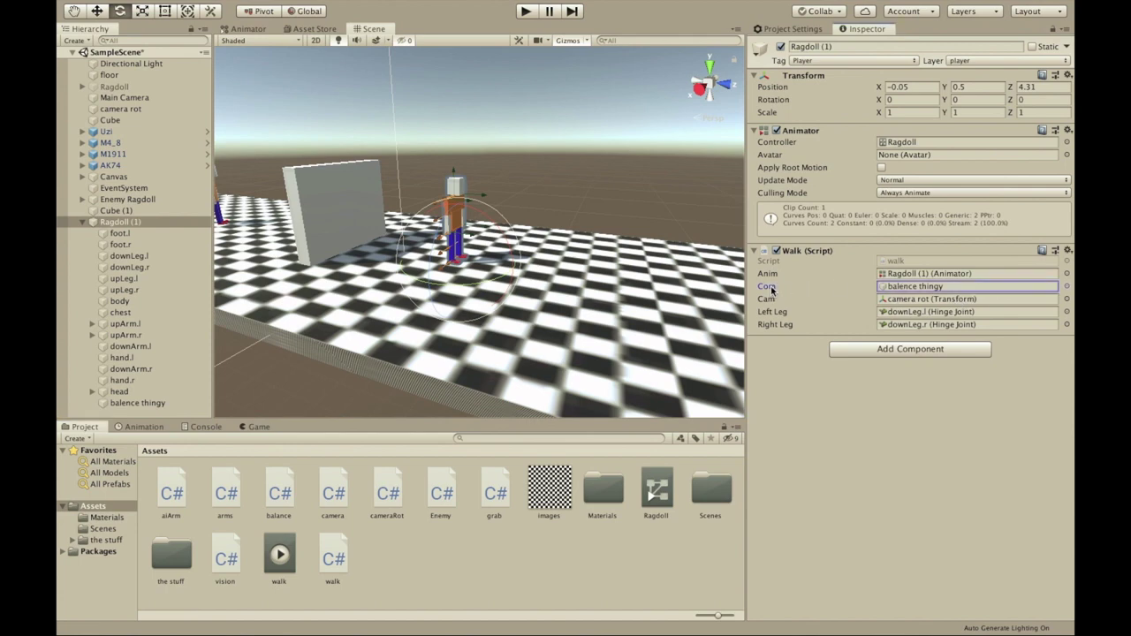
{"action": "left_click", "coordinate": [168, 403]}
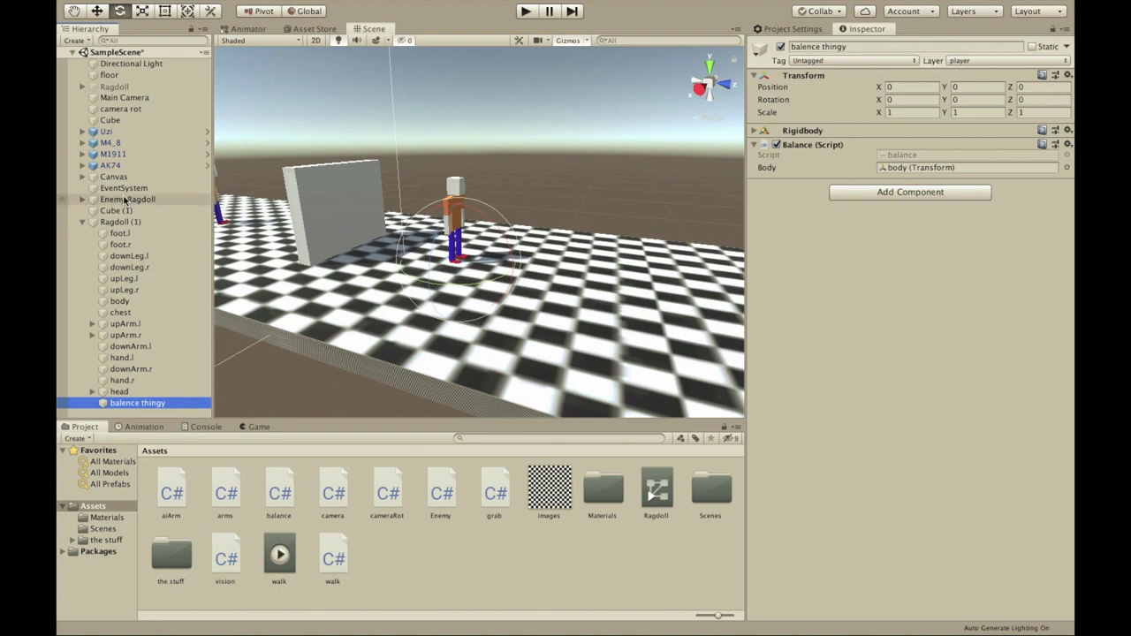
Remove the Camera script component from Main Camera and add a fresh Camera script to it.
{"action": "left_click", "coordinate": [122, 99]}
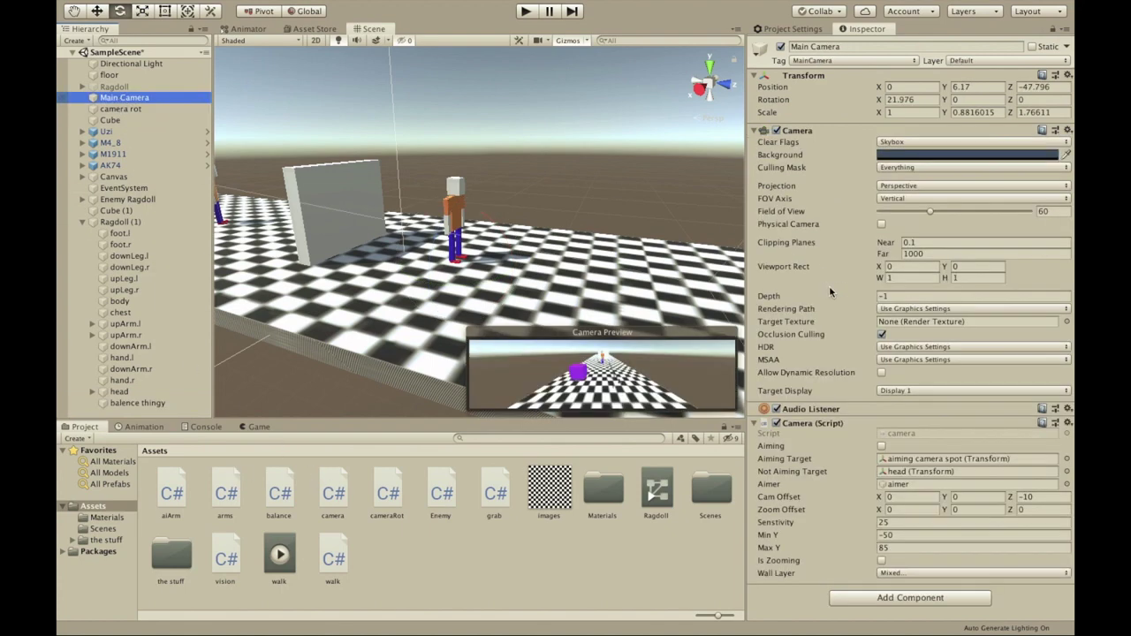
{"action": "right_click", "coordinate": [814, 427]}
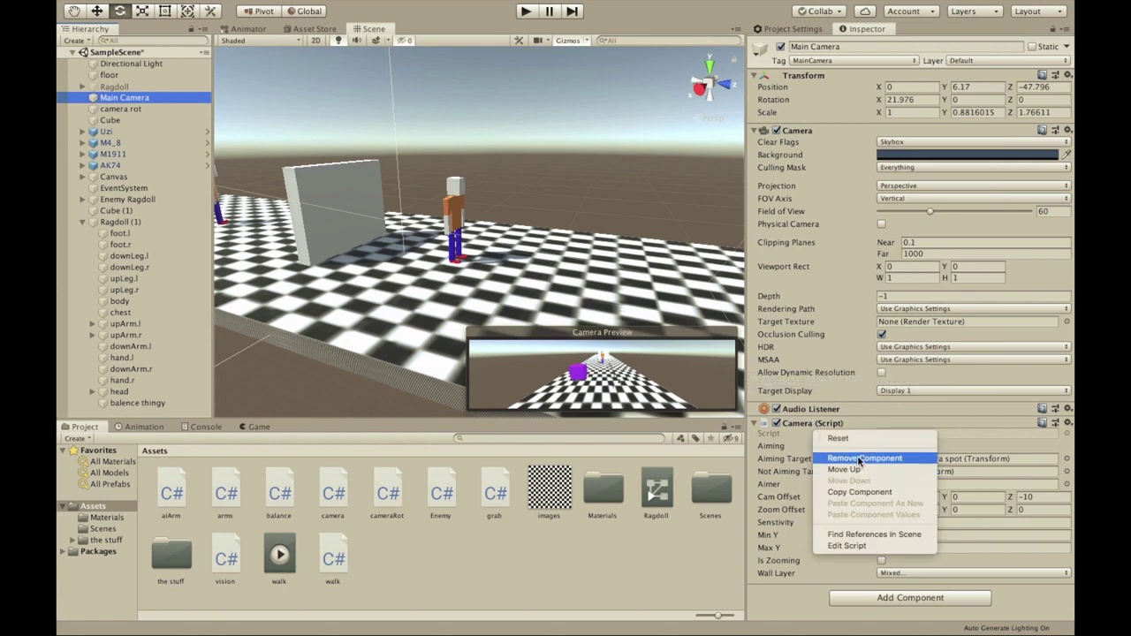
{"action": "left_click", "coordinate": [860, 458]}
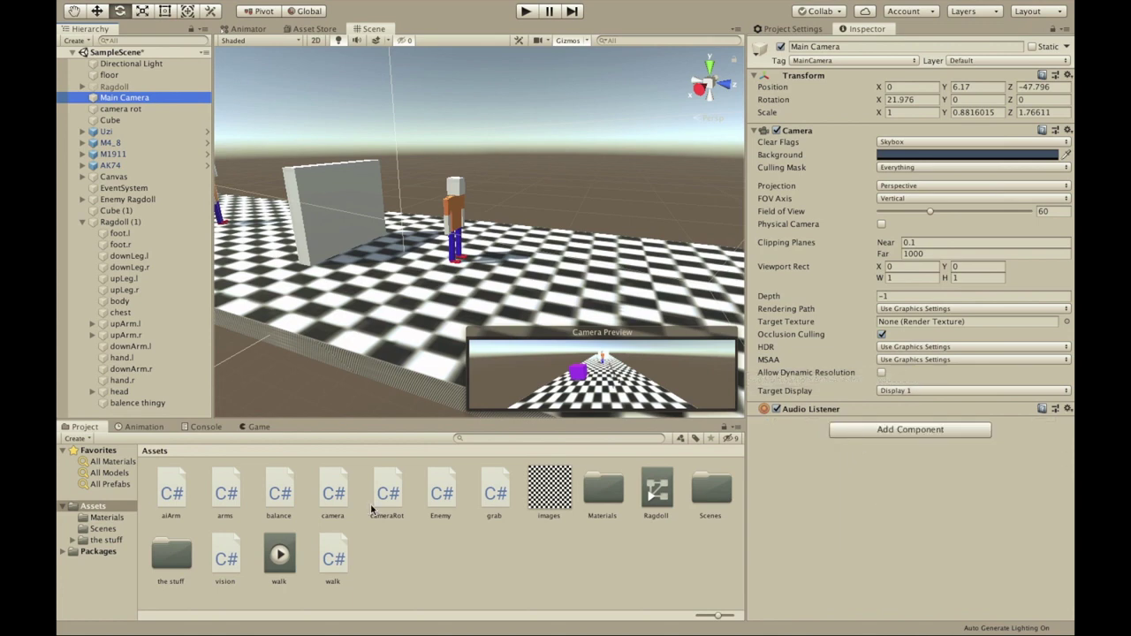
{"action": "left_click", "coordinate": [857, 432]}
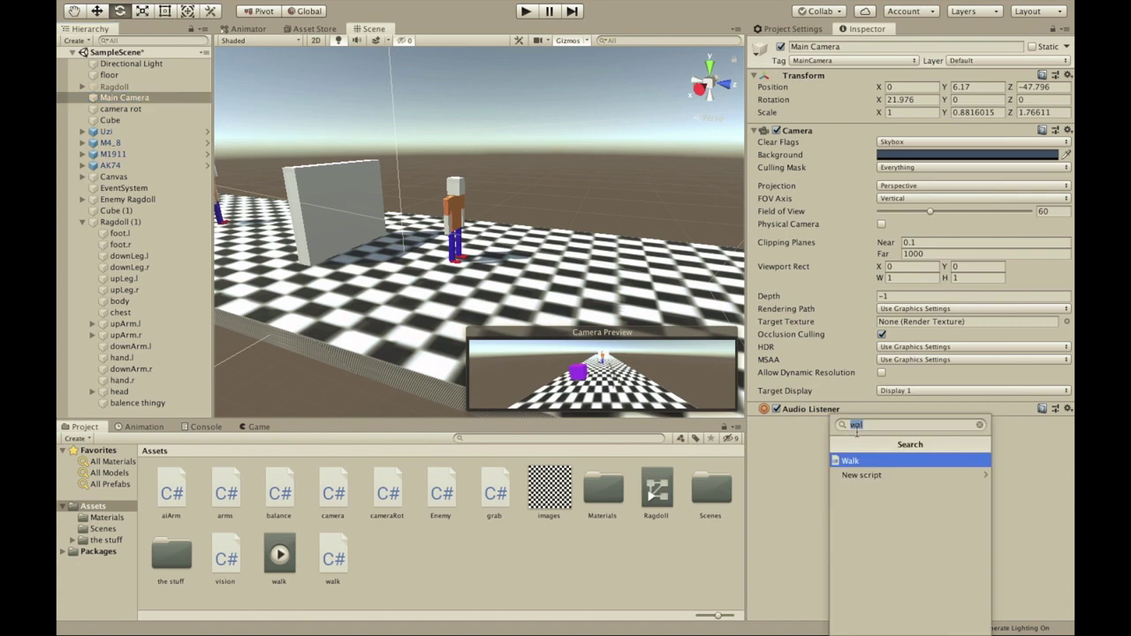
{"action": "type", "text": "cam"}
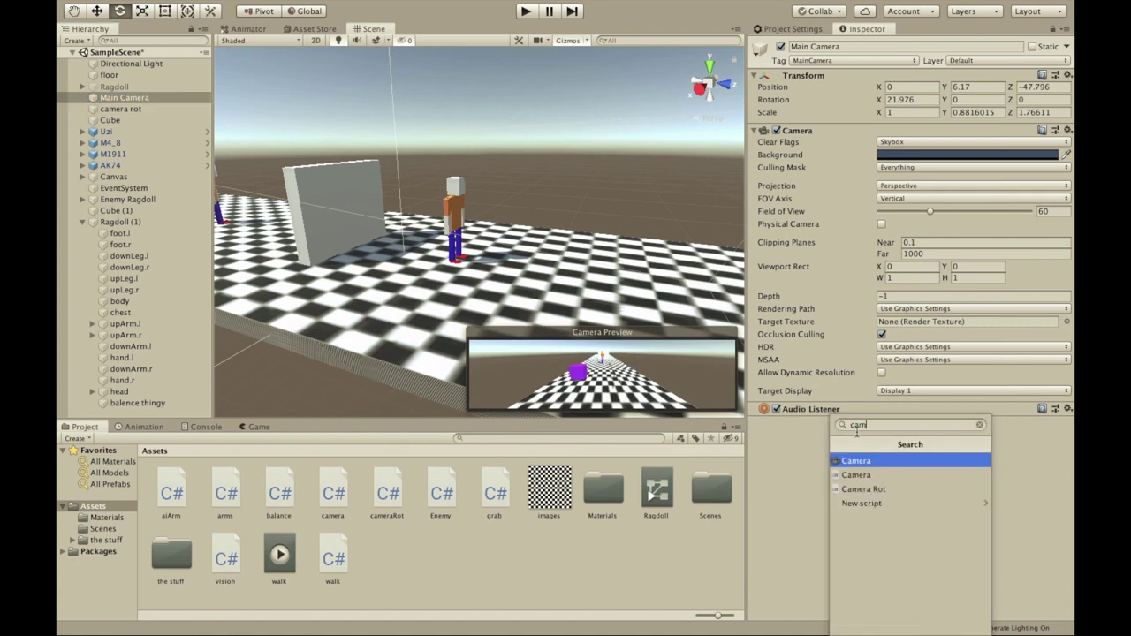
{"action": "key", "text": "Down"}
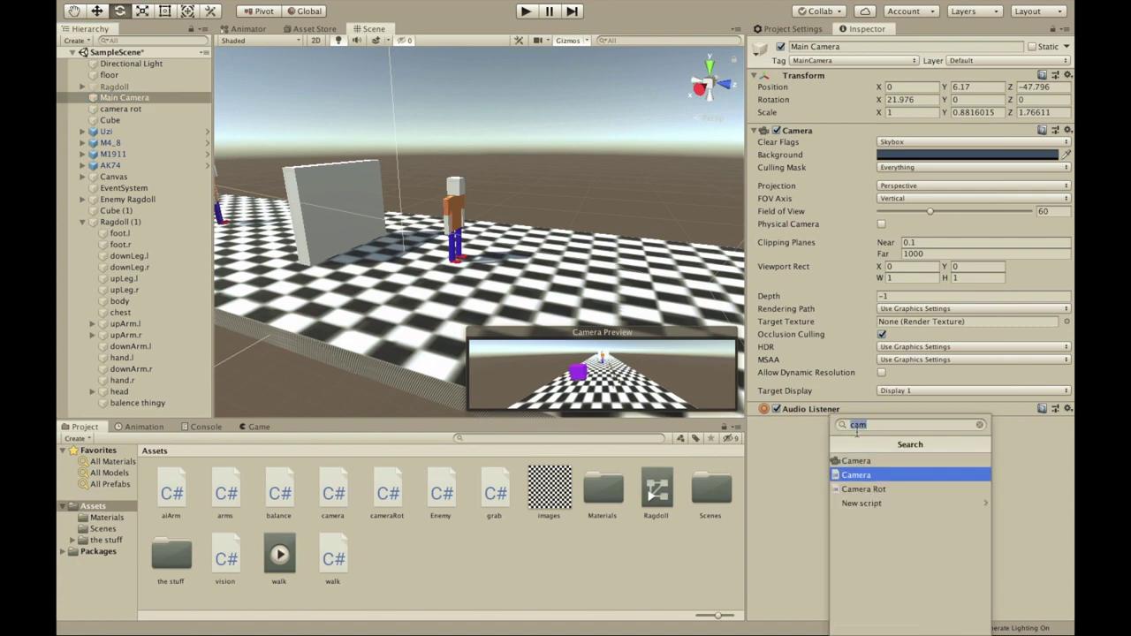
{"action": "key", "text": "Return"}
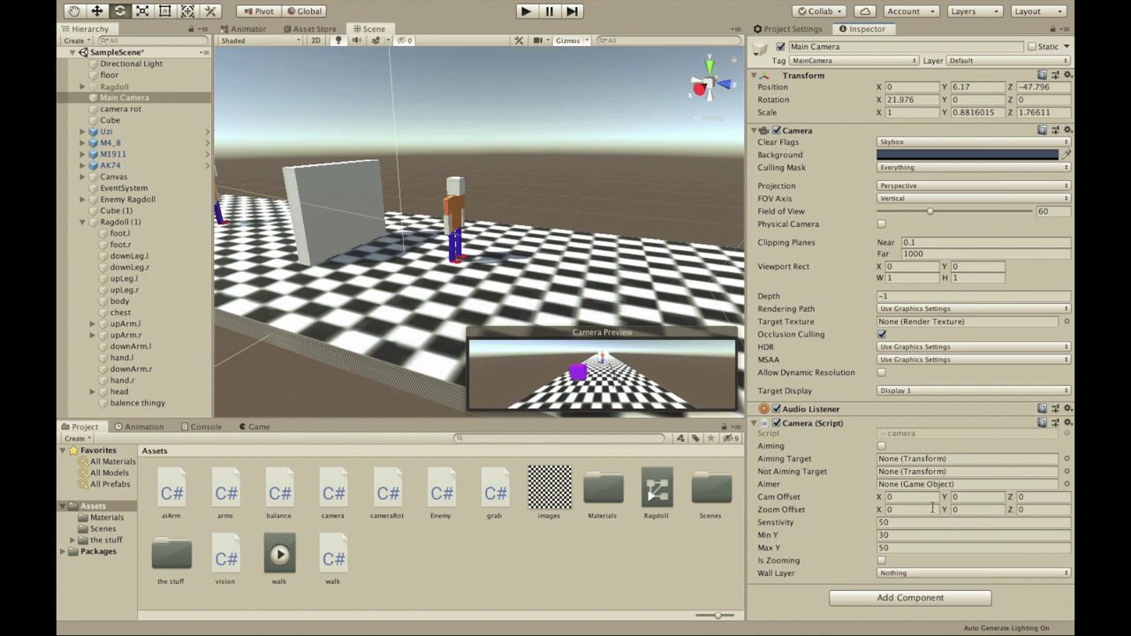
Set the Camera script's Cam Offset Z to -10, Min Y to -50, Max Y to 85, and Wall Layer to everything except player.
{"action": "left_click", "coordinate": [1030, 497]}
{"action": "left_click", "coordinate": [896, 534]}
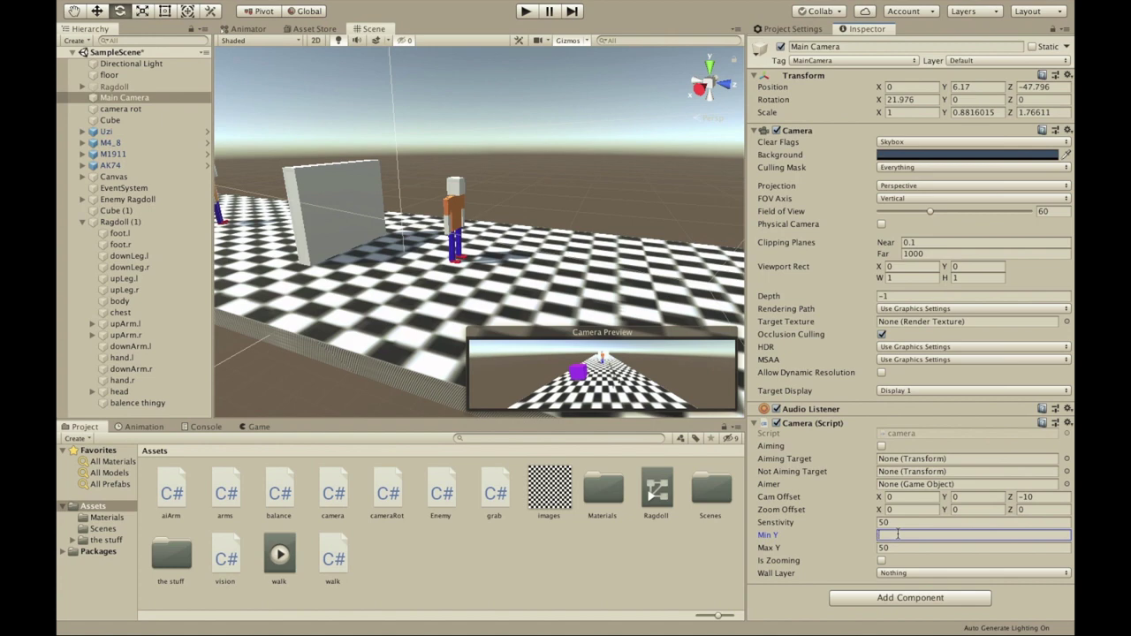
{"action": "left_click", "coordinate": [897, 547]}
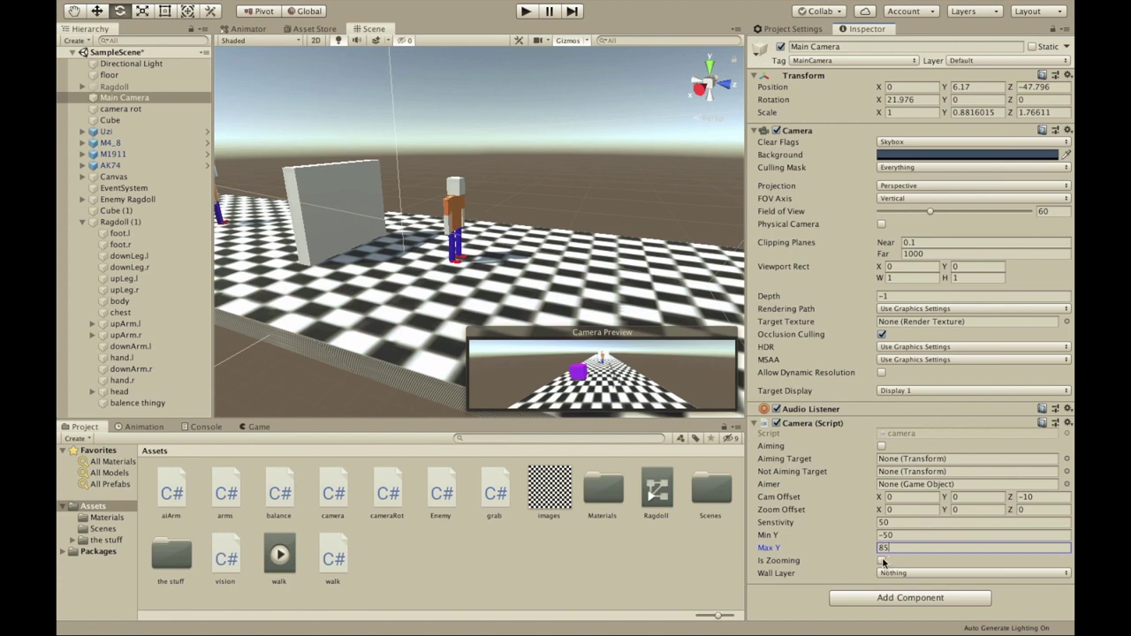
{"action": "left_click", "coordinate": [886, 574]}
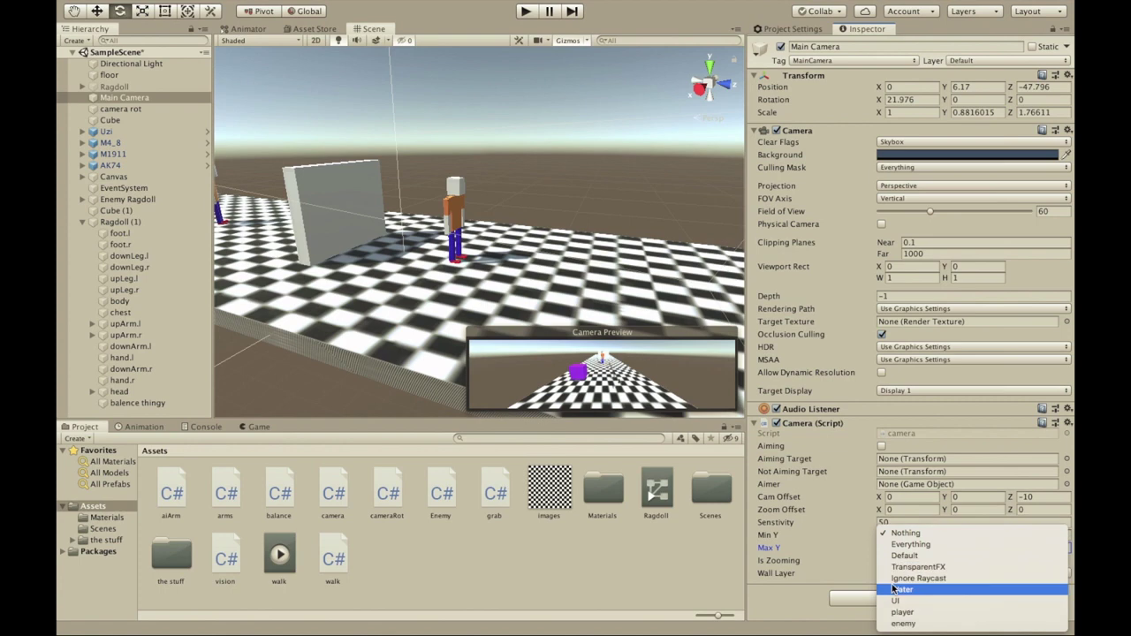
{"action": "left_click", "coordinate": [897, 545]}
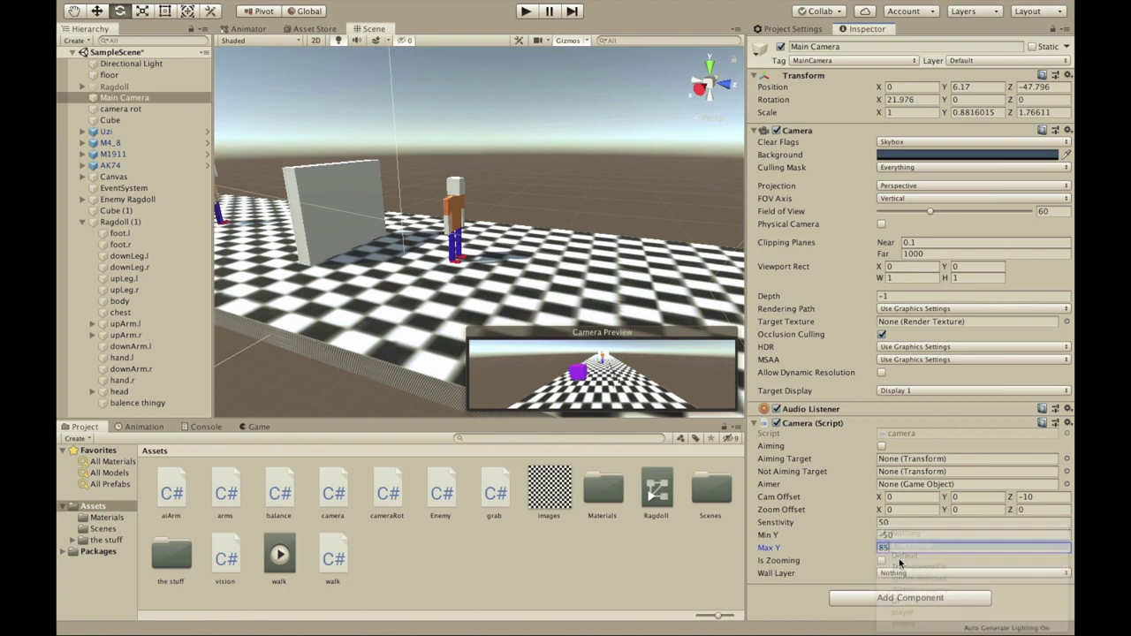
{"action": "left_click", "coordinate": [898, 574]}
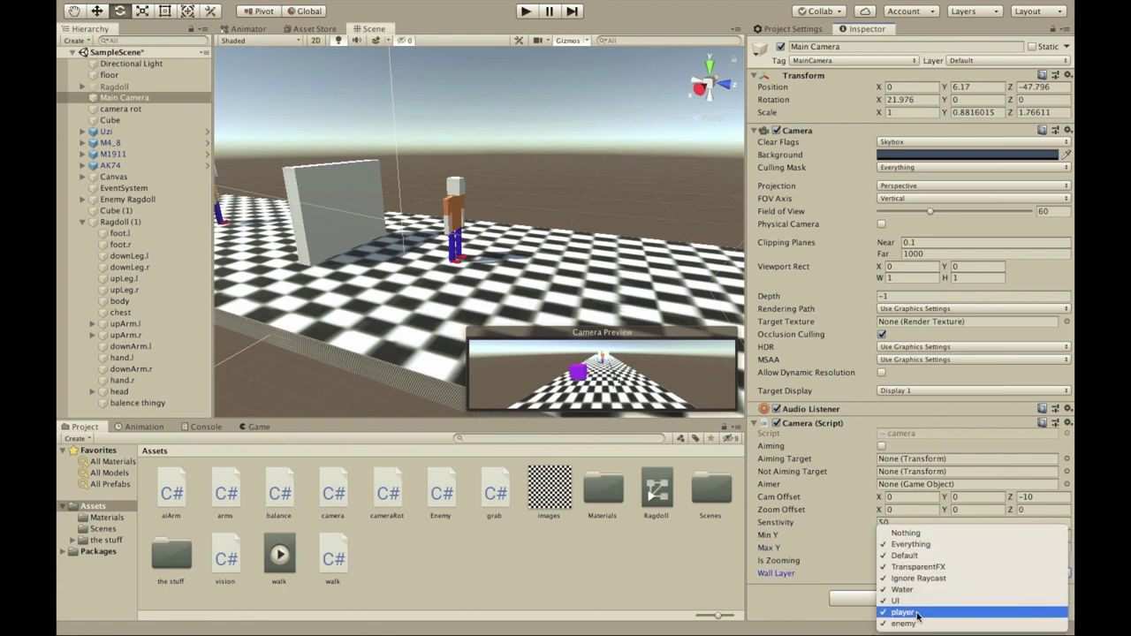
{"action": "left_click", "coordinate": [917, 613]}
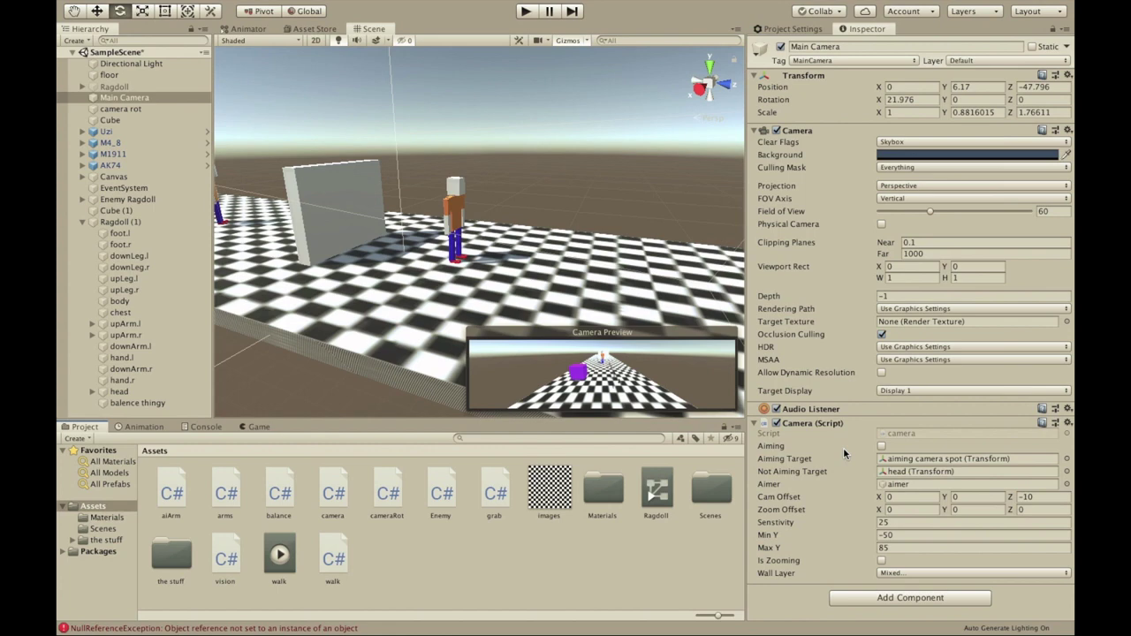
Test the ragdoll's walking and the follow camera in play mode with the game view maximized.
{"action": "key", "text": "super+p"}
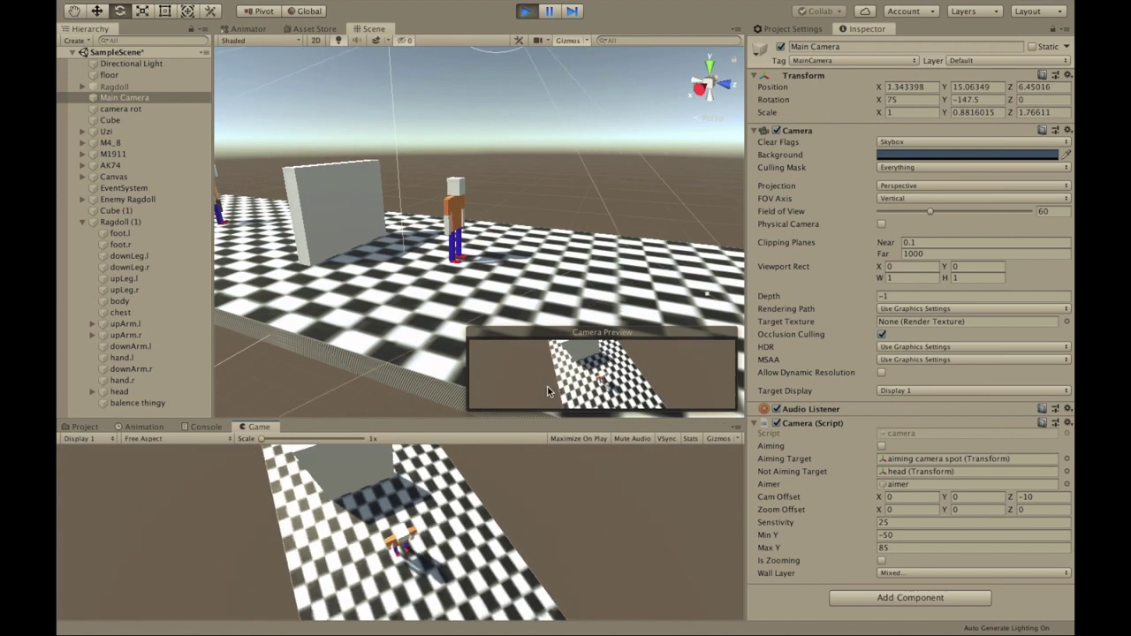
{"action": "key", "text": "shift+space"}
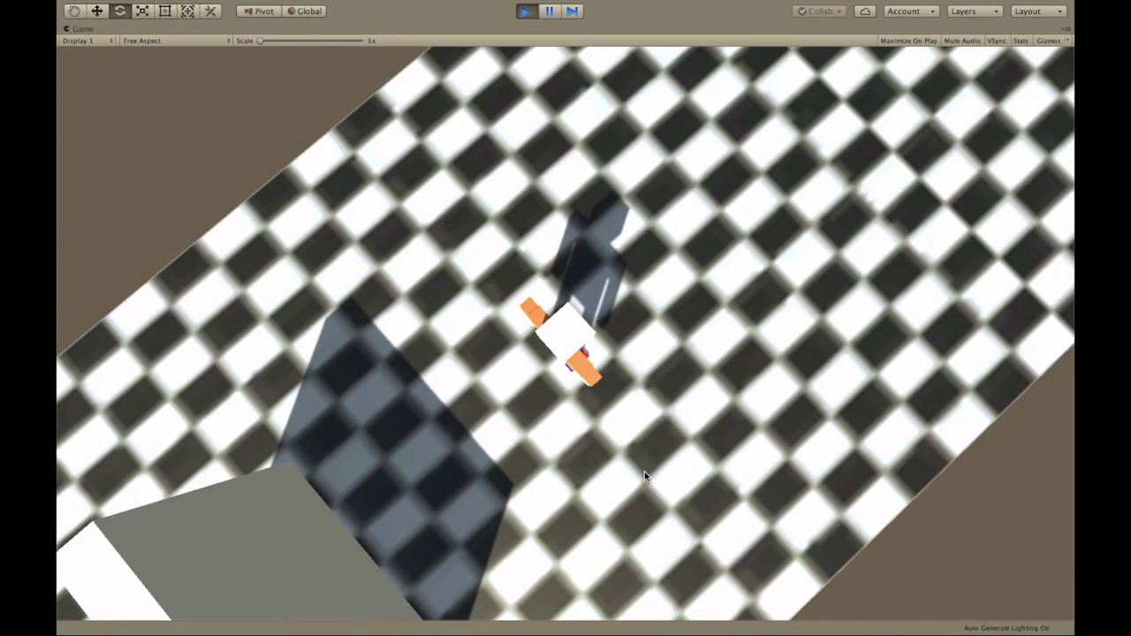
{"action": "key", "text": "w"}
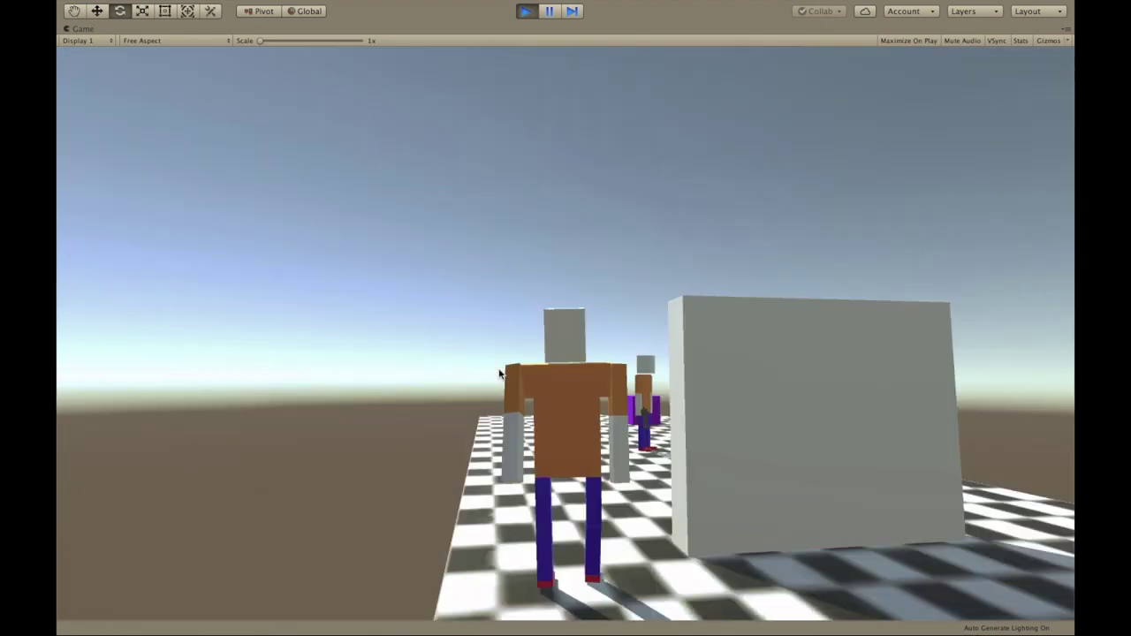
{"action": "key", "text": "super+p"}
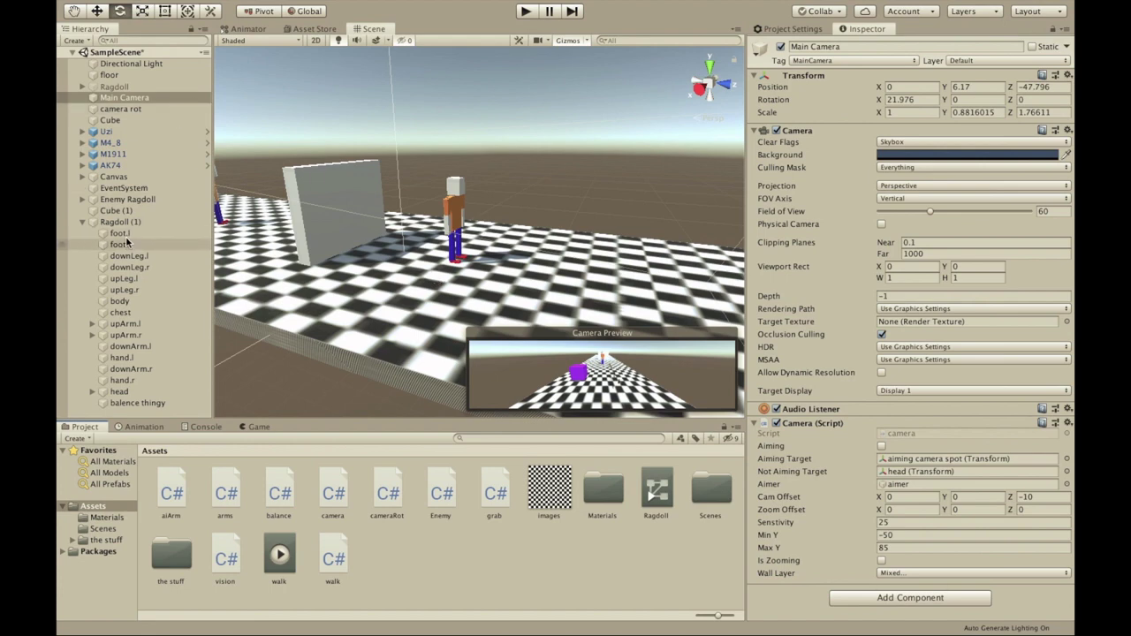
Add the arms script to both upArm.l and upArm.r of Ragdoll (1).
{"action": "left_click", "coordinate": [143, 324]}
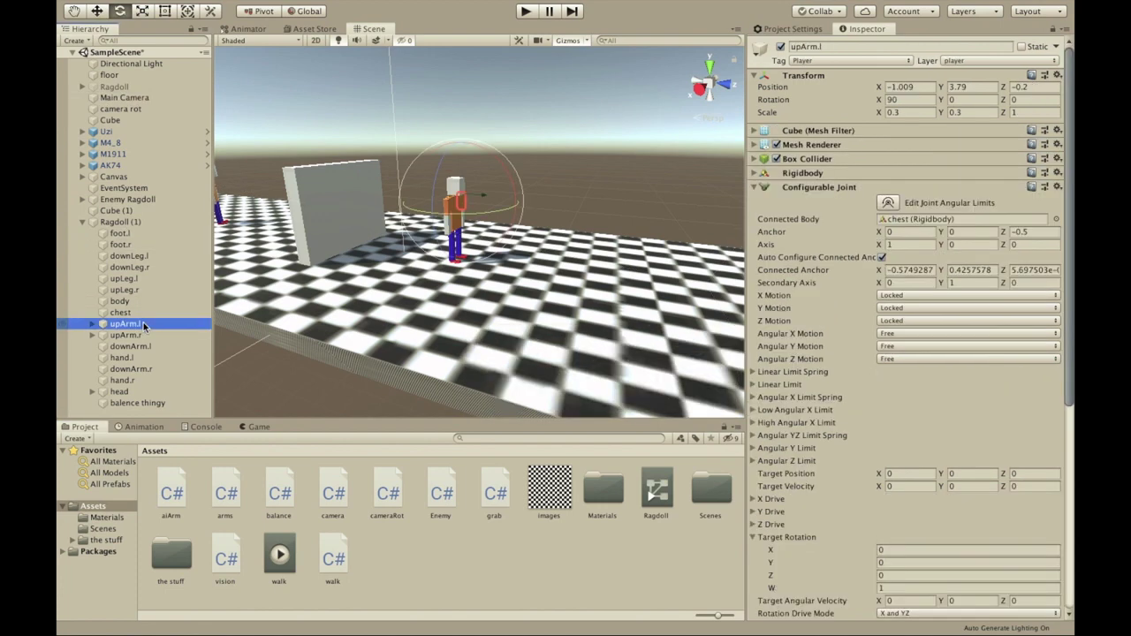
{"action": "left_click", "coordinate": [756, 187]}
{"action": "left_click", "coordinate": [168, 335], "text": "shift"}
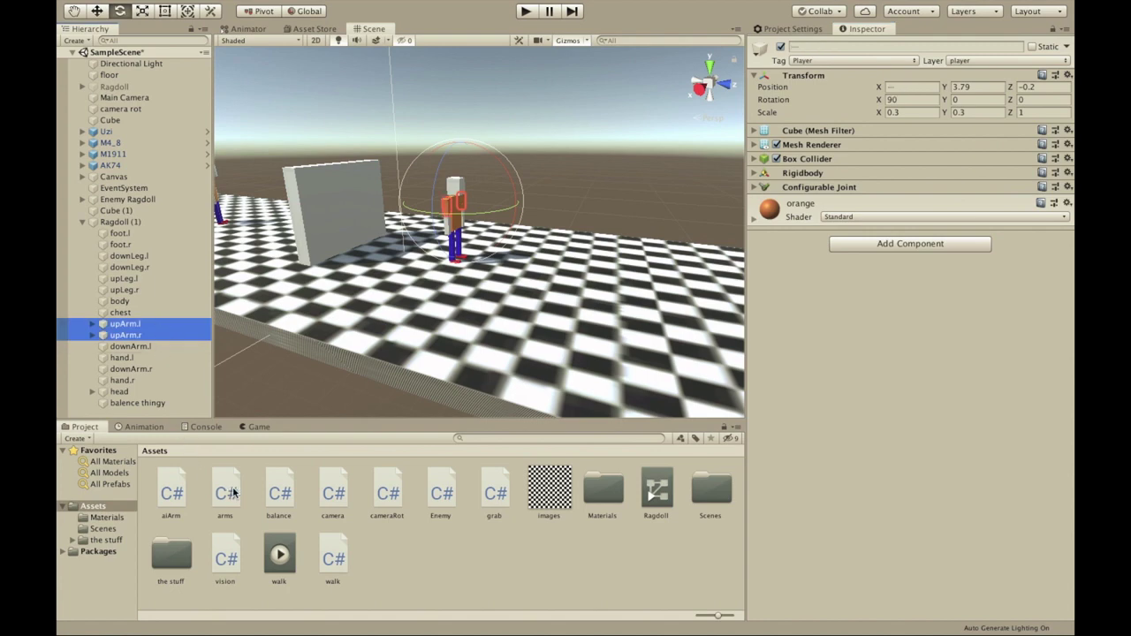
{"action": "left_click_drag", "start_coordinate": [233, 492], "coordinate": [914, 343]}
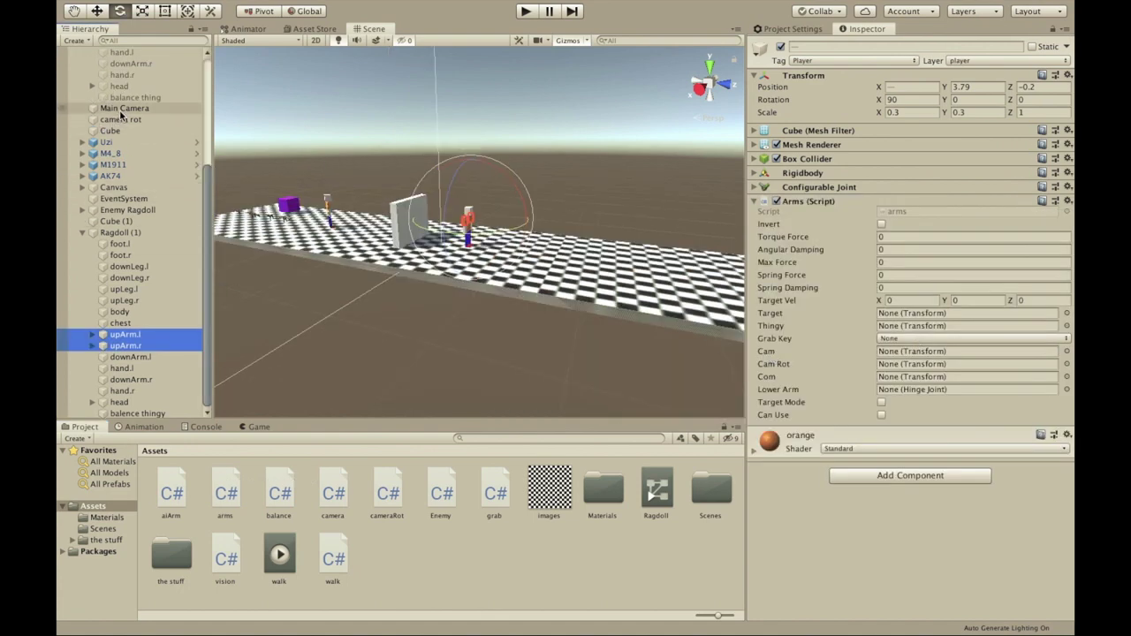
Set both upper arms' Arms script references: Main Camera as Cam, camera rot as Cam Rot, and balence thingy as Com.
{"action": "left_click_drag", "start_coordinate": [121, 110], "coordinate": [937, 351]}
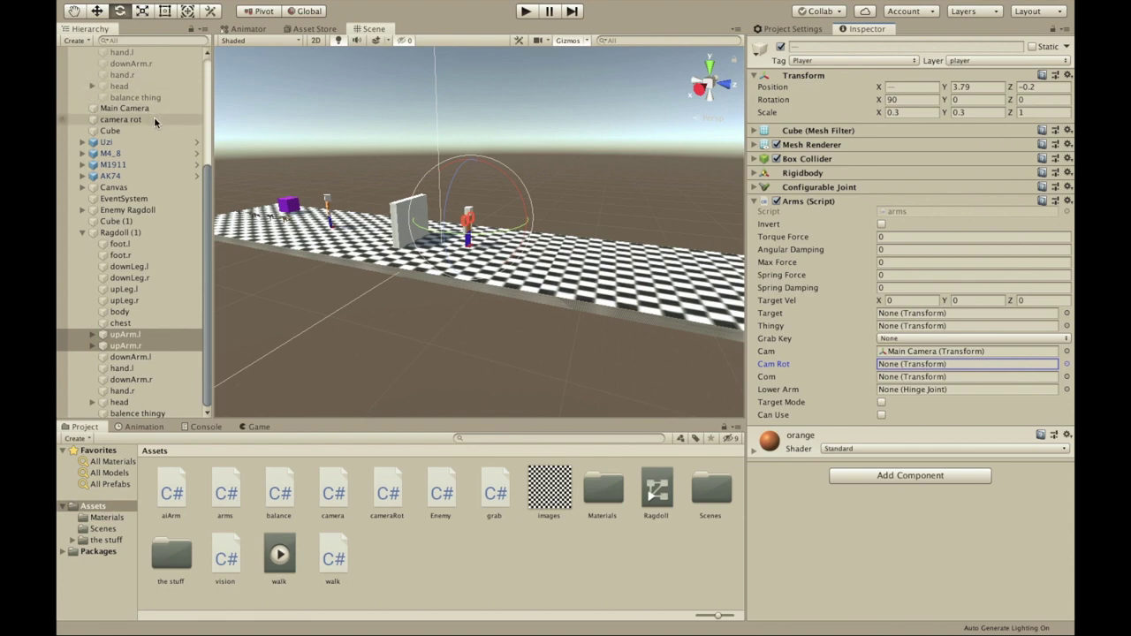
{"action": "left_click_drag", "start_coordinate": [155, 122], "coordinate": [924, 363]}
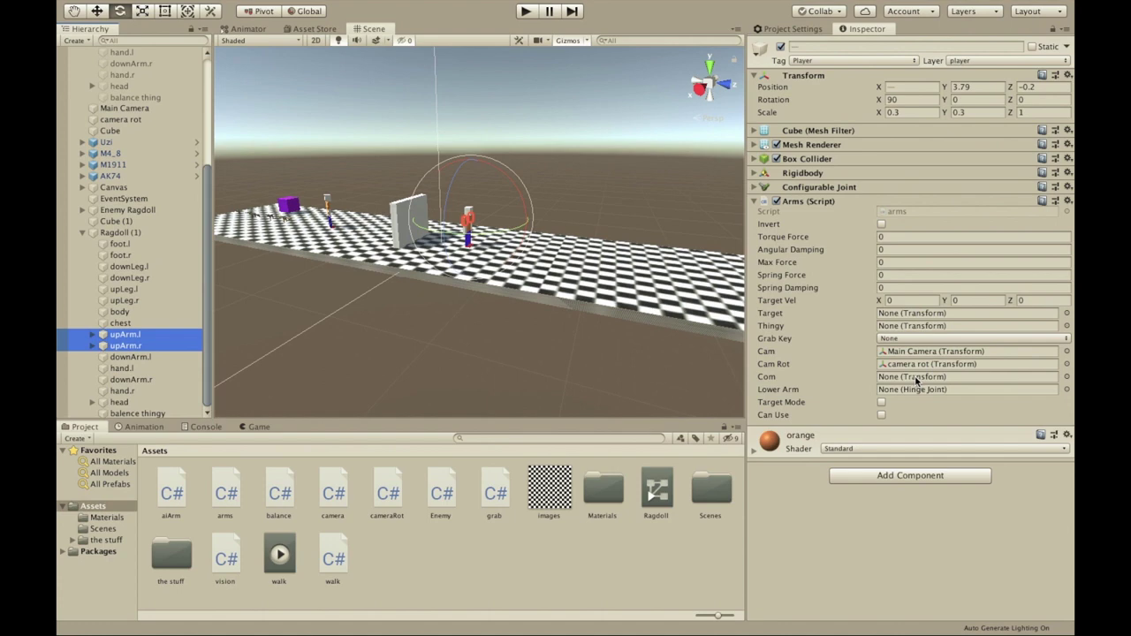
{"action": "left_click", "coordinate": [915, 379]}
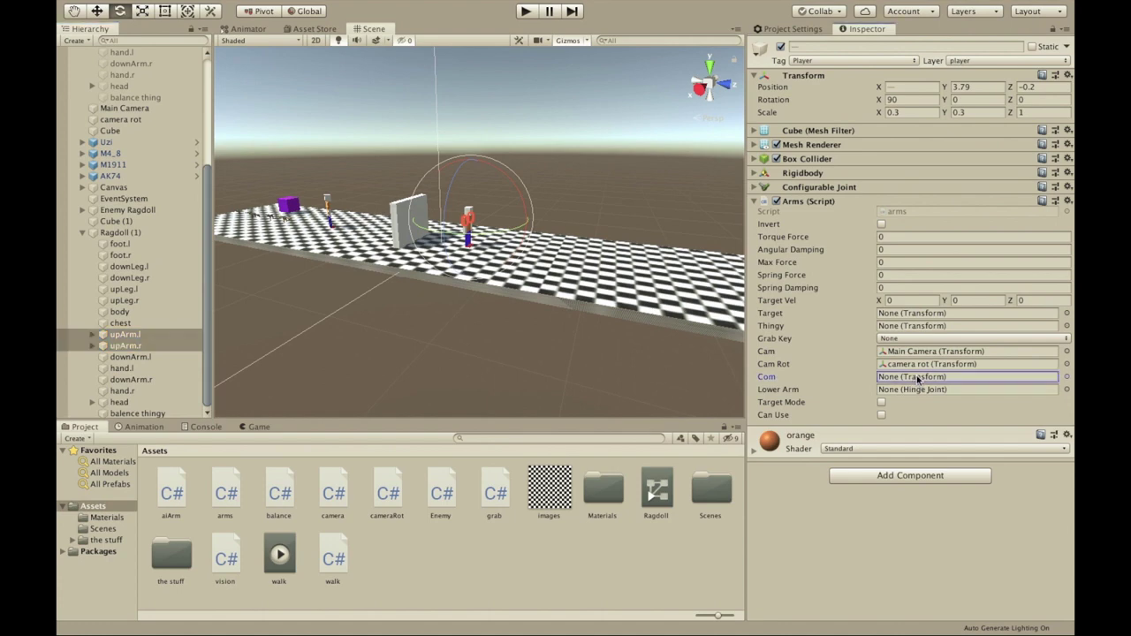
{"action": "left_click_drag", "start_coordinate": [166, 413], "coordinate": [947, 380]}
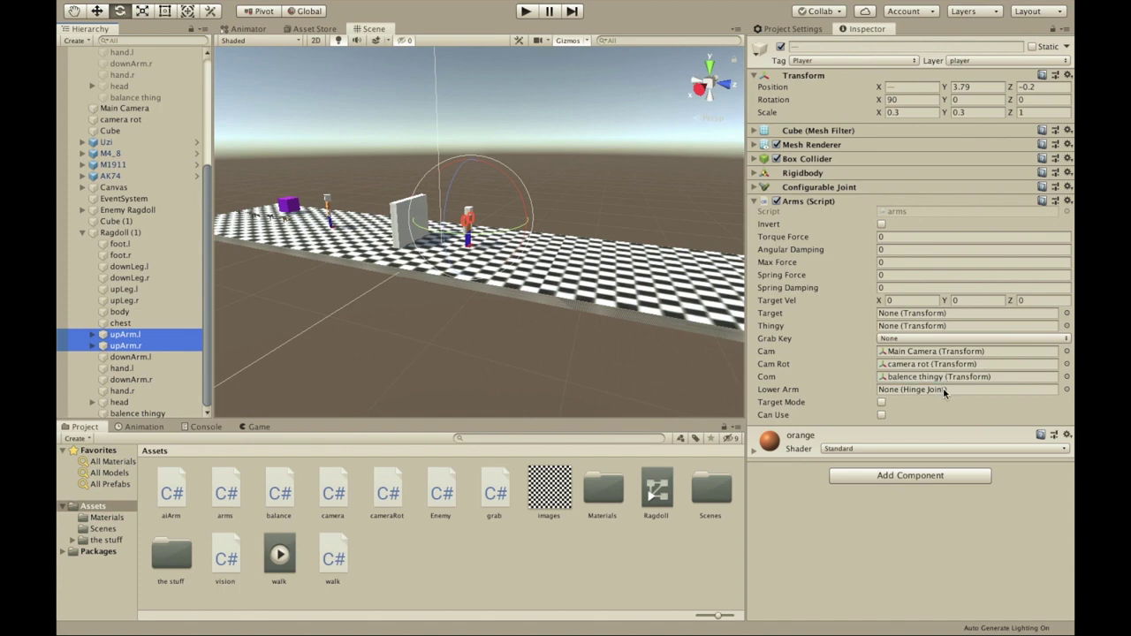
Assign downArm.l as upArm.l's Lower Arm and downArm.r as upArm.r's, and enable Can Use on both upper arms.
{"action": "left_click", "coordinate": [943, 389]}
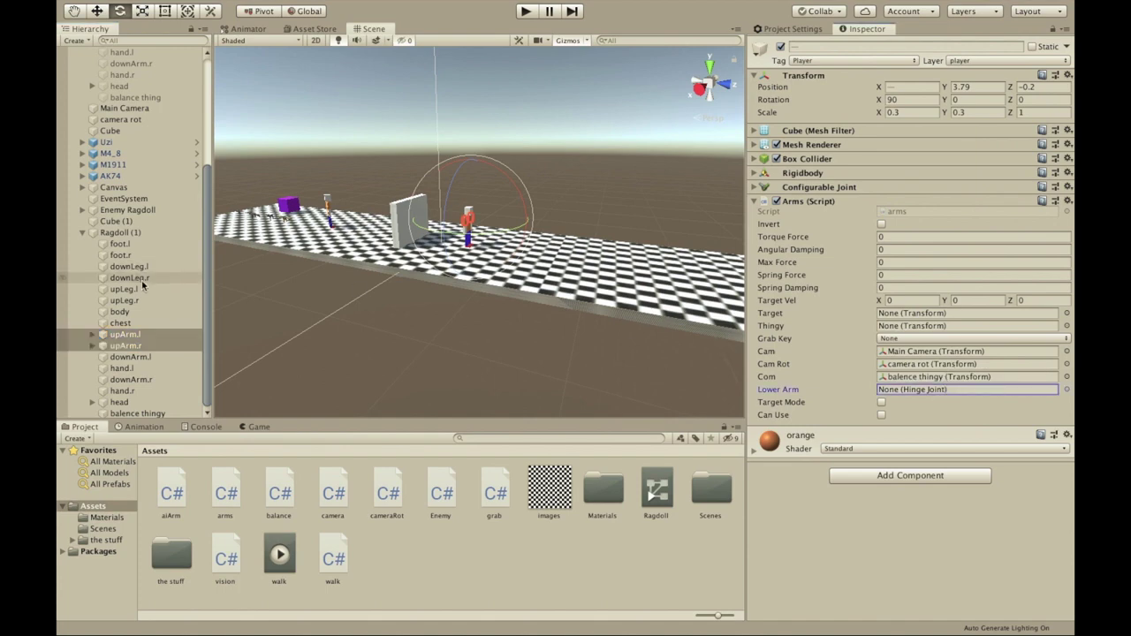
{"action": "left_click", "coordinate": [106, 336]}
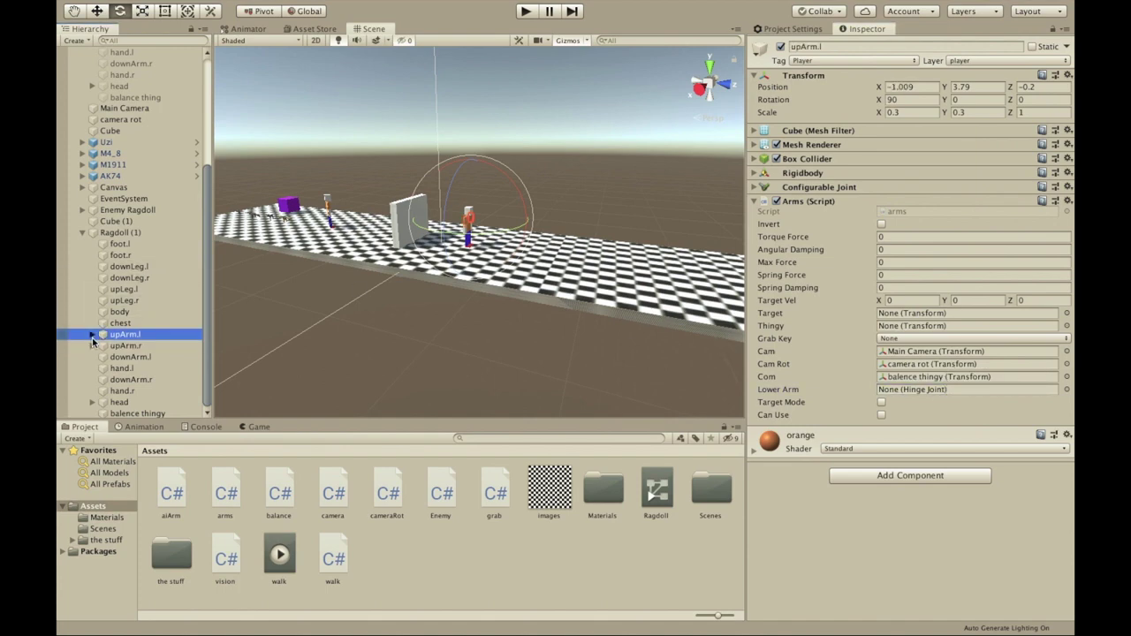
{"action": "left_click_drag", "start_coordinate": [128, 357], "coordinate": [896, 390]}
{"action": "left_click", "coordinate": [156, 347]}
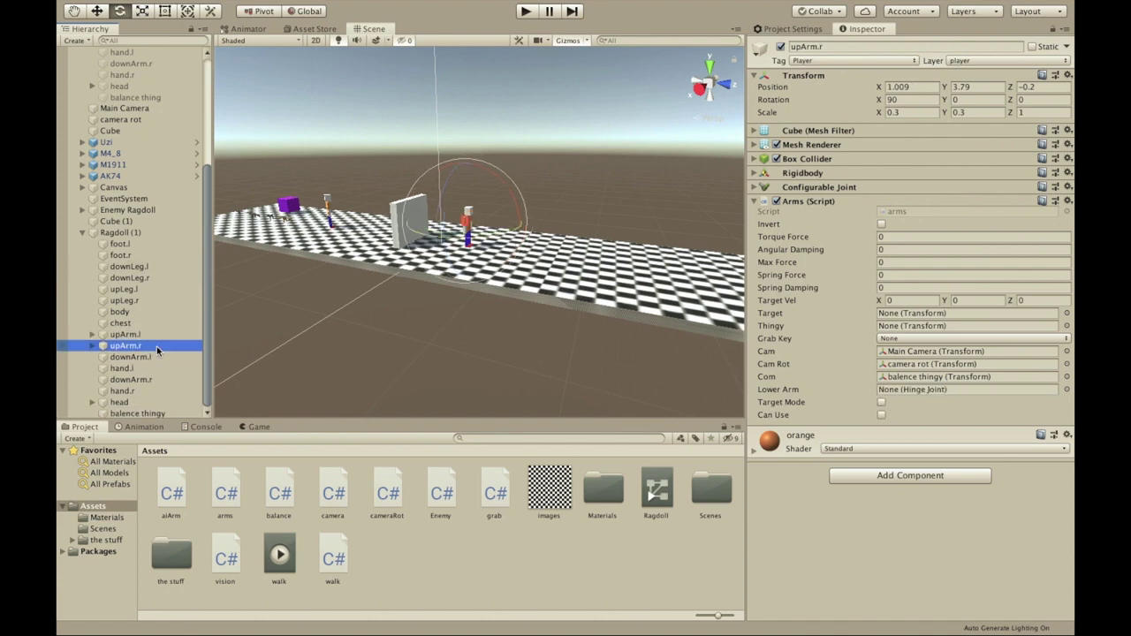
{"action": "left_click_drag", "start_coordinate": [150, 380], "coordinate": [1010, 395]}
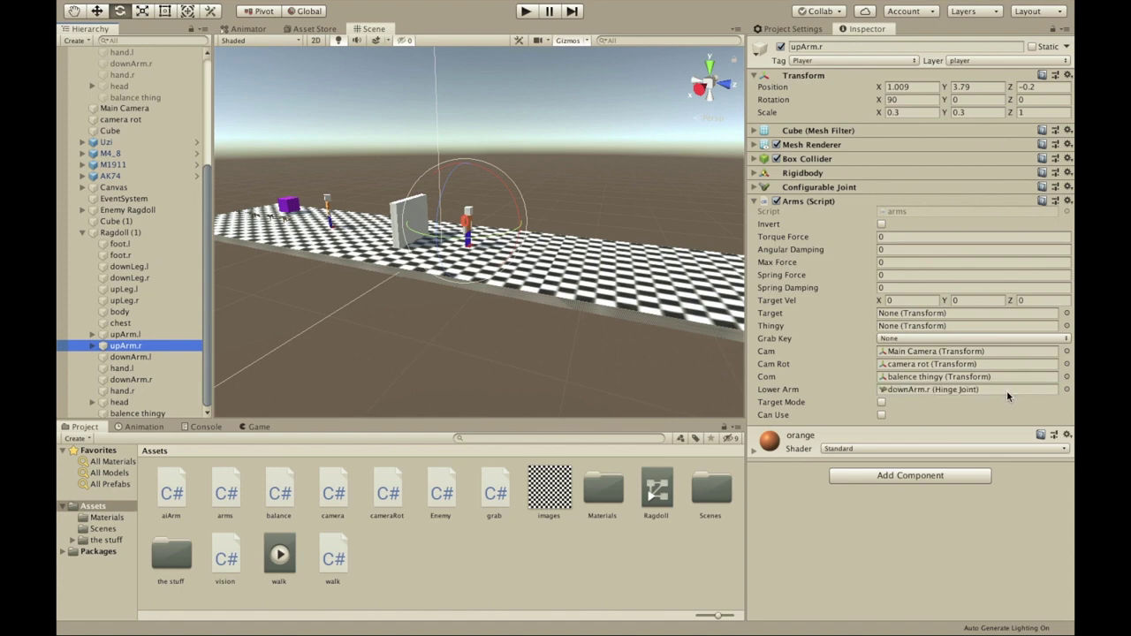
{"action": "left_click", "coordinate": [148, 339], "text": "shift"}
{"action": "left_click", "coordinate": [882, 415]}
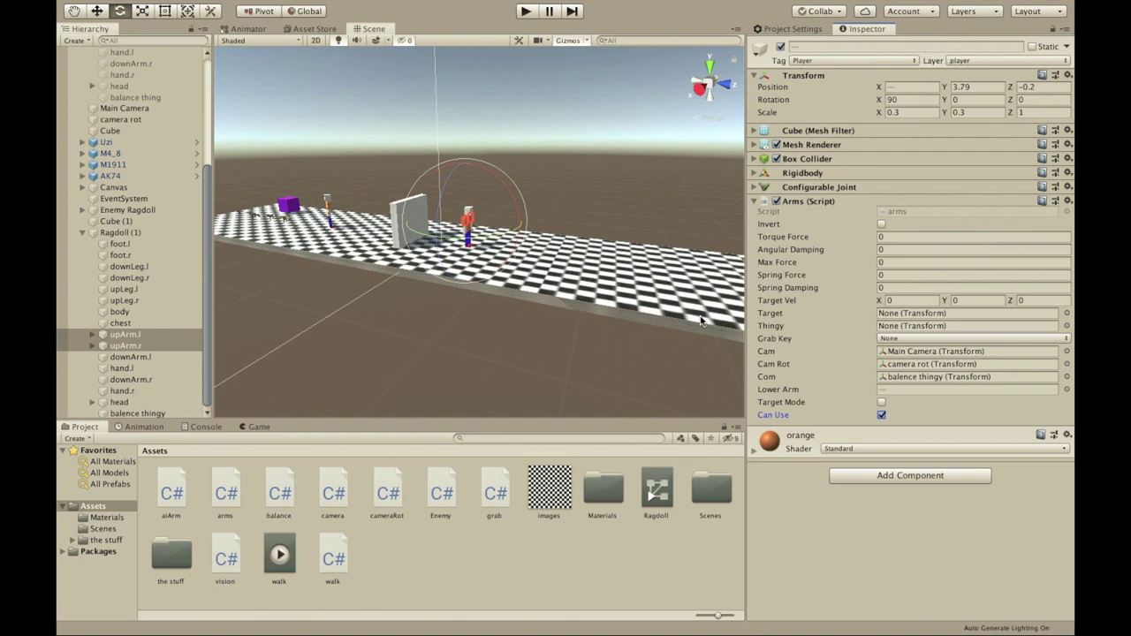
Set the Grab Key in upArm.l's Arms script to Mouse 0.
{"action": "left_click", "coordinate": [143, 334]}
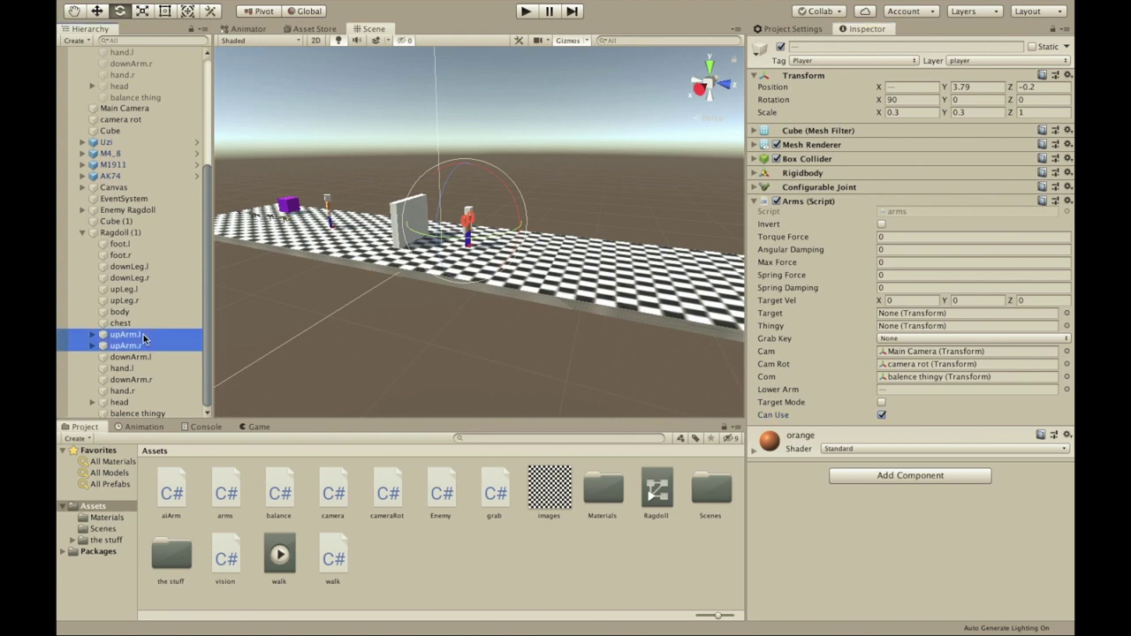
{"action": "left_click", "coordinate": [888, 339]}
{"action": "scroll", "coordinate": [891, 397], "scroll_direction": "down", "scroll_amount": 10}
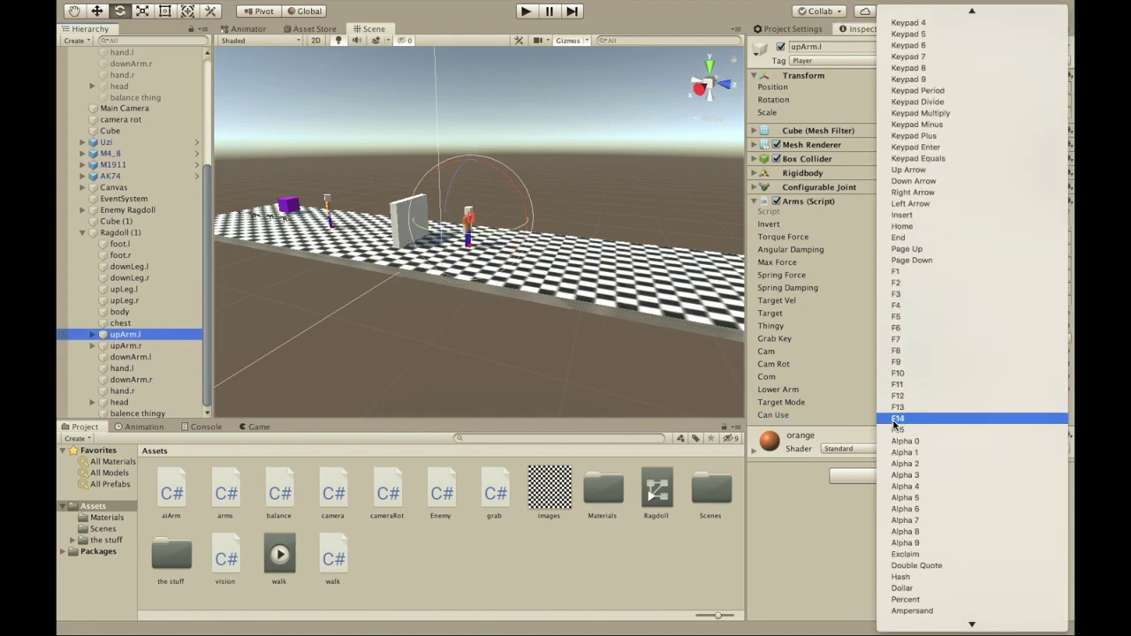
{"action": "scroll", "coordinate": [894, 426], "scroll_direction": "down", "scroll_amount": 8}
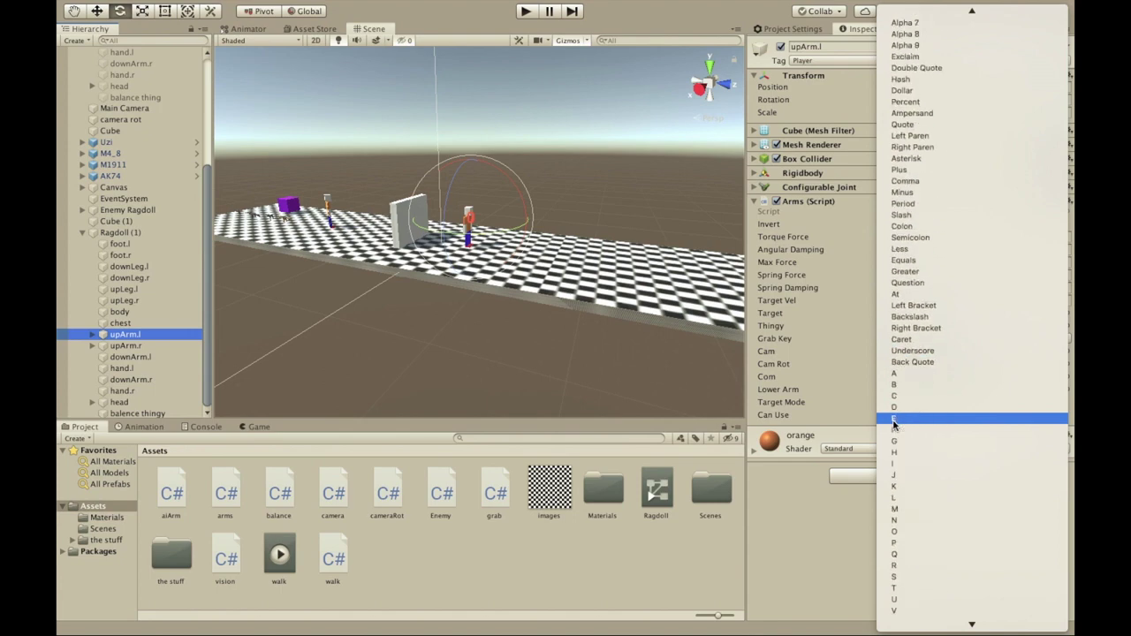
{"action": "scroll", "coordinate": [894, 425], "scroll_direction": "down", "scroll_amount": 10}
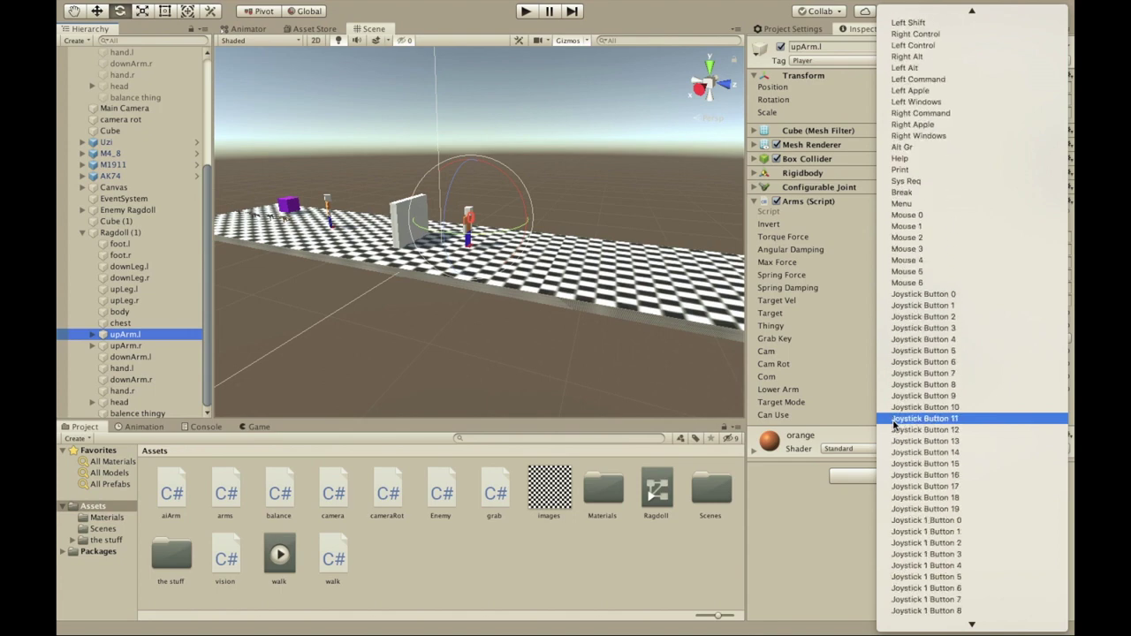
{"action": "left_click", "coordinate": [164, 334]}
Set the Grab Key in upArm.r's Arms script to Mouse 1.
{"action": "left_click", "coordinate": [132, 346]}
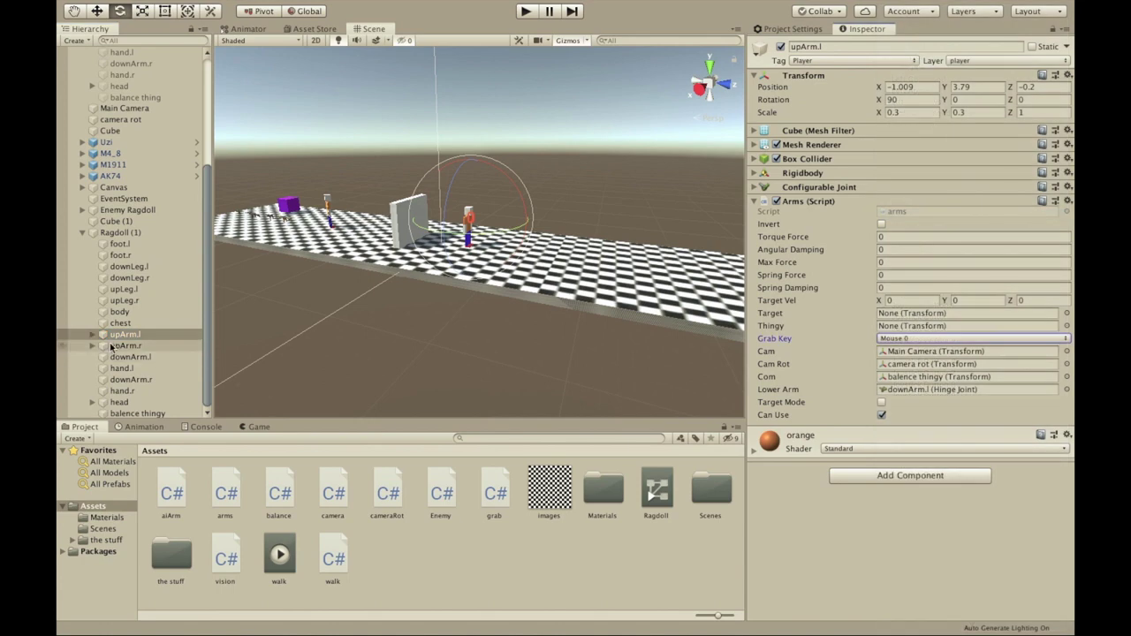
{"action": "left_click", "coordinate": [897, 339]}
{"action": "scroll", "coordinate": [917, 410], "scroll_direction": "down", "scroll_amount": 10}
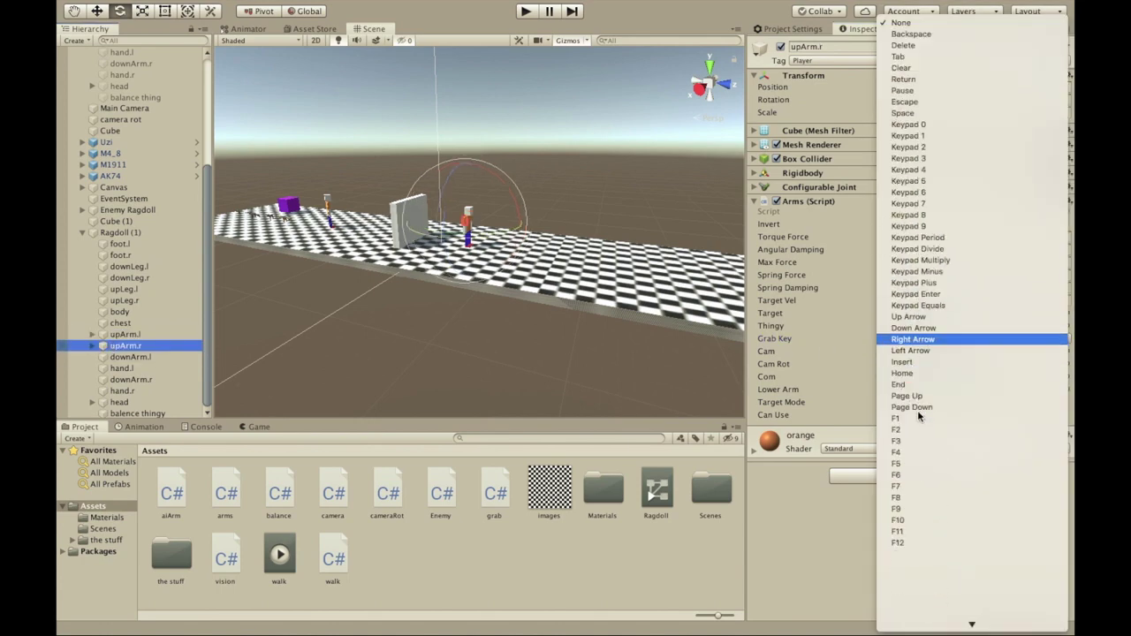
{"action": "scroll", "coordinate": [917, 410], "scroll_direction": "down", "scroll_amount": 15}
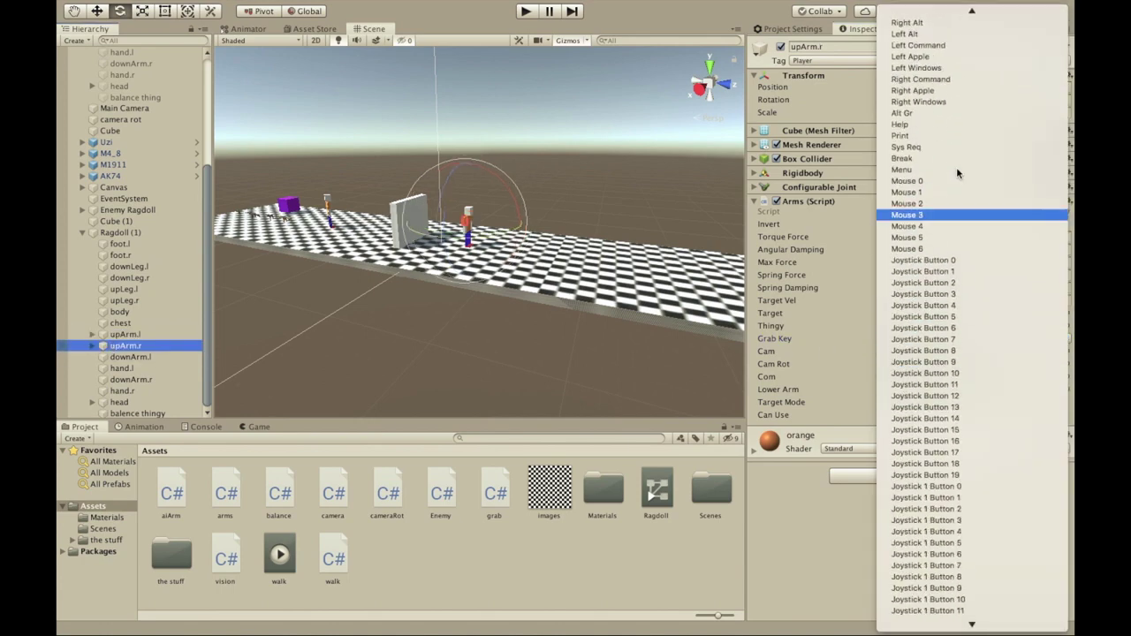
{"action": "left_click", "coordinate": [952, 192]}
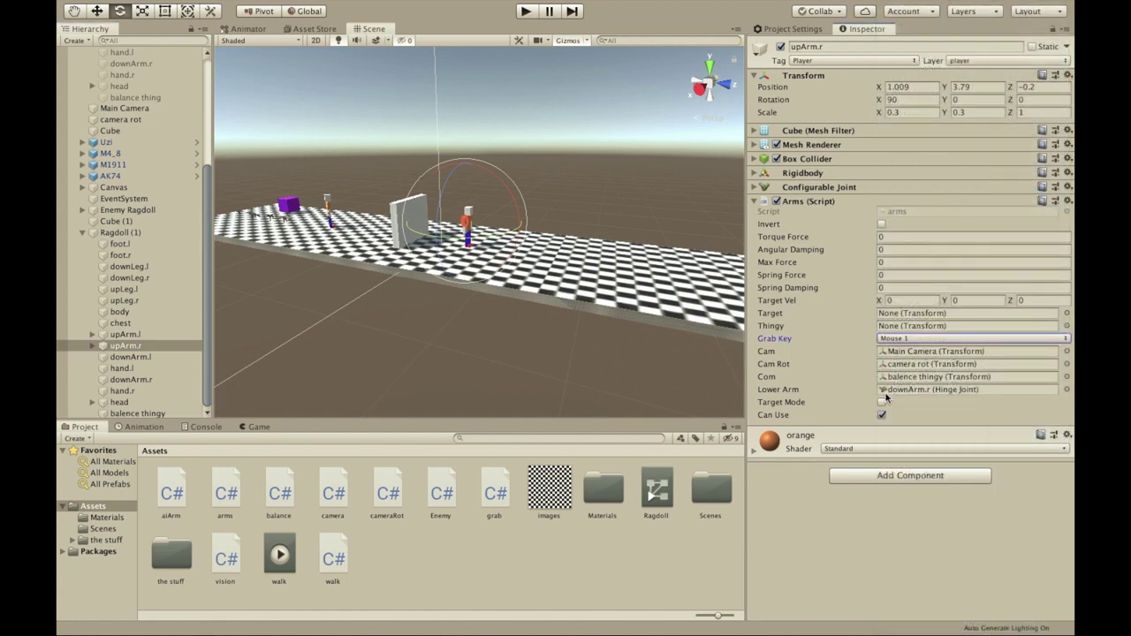
Create an empty child object under each of upArm.l and upArm.r.
{"action": "left_click", "coordinate": [124, 334]}
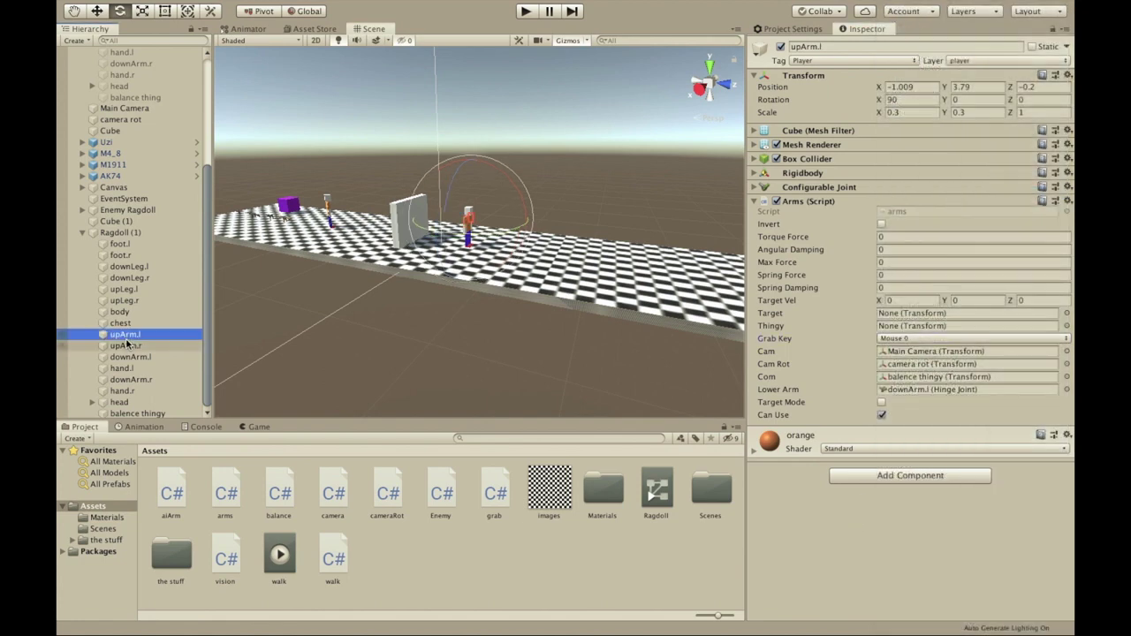
{"action": "left_click", "coordinate": [128, 346], "text": "shift"}
{"action": "right_click", "coordinate": [128, 346]}
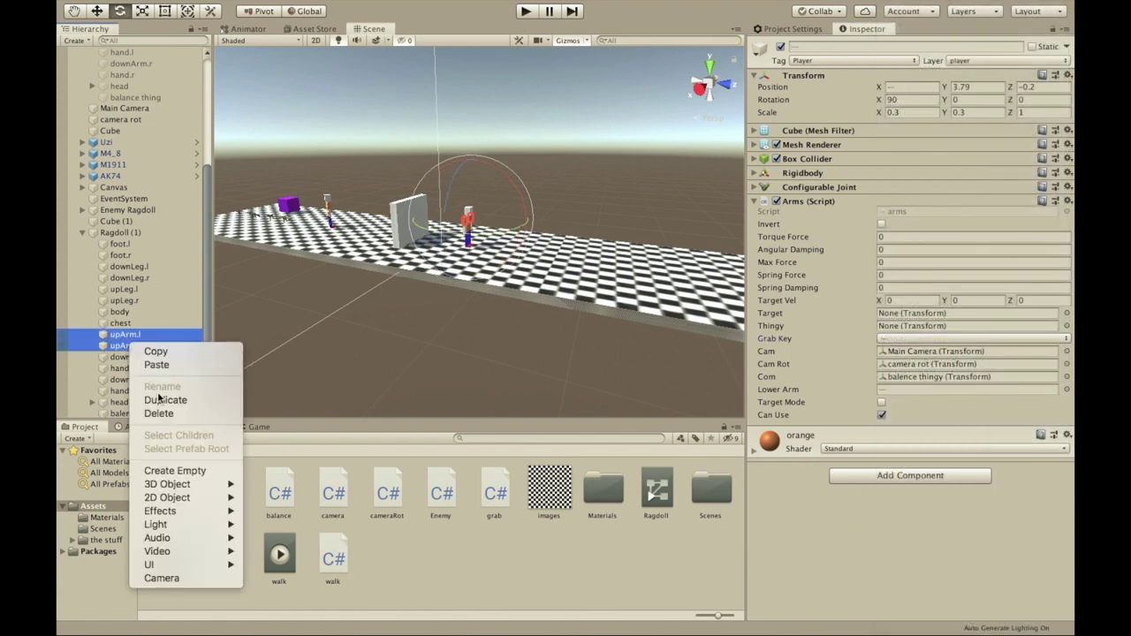
{"action": "left_click", "coordinate": [188, 473]}
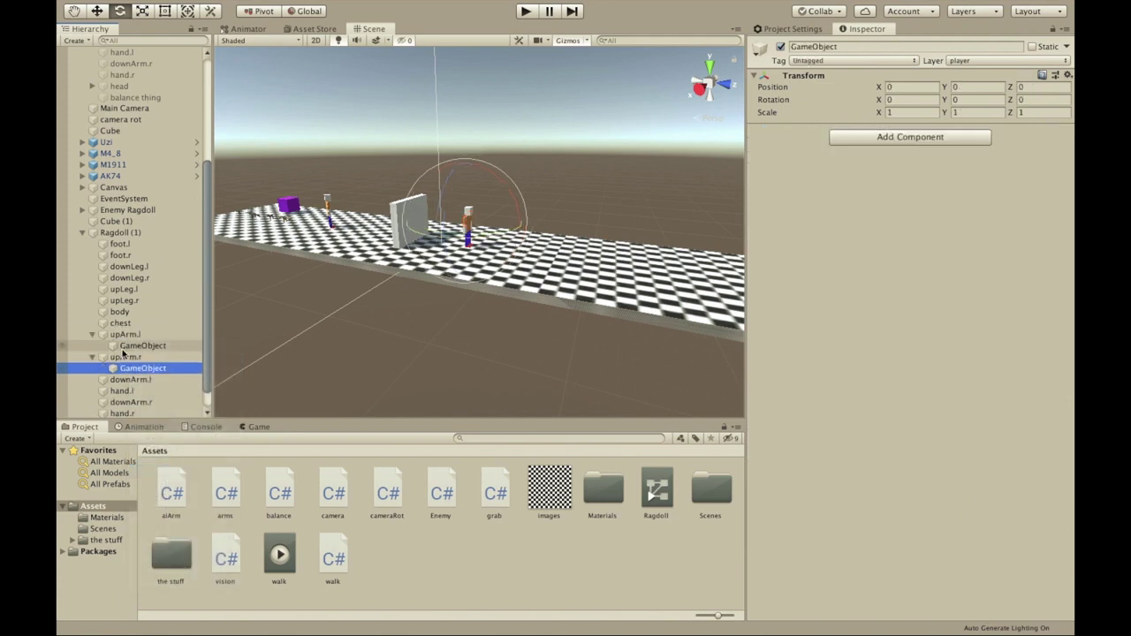
Rename both upper arms' empty child objects to target and set their X rotation to 90.
{"action": "left_click", "coordinate": [126, 349], "text": "super"}
{"action": "left_click", "coordinate": [146, 347], "text": "super"}
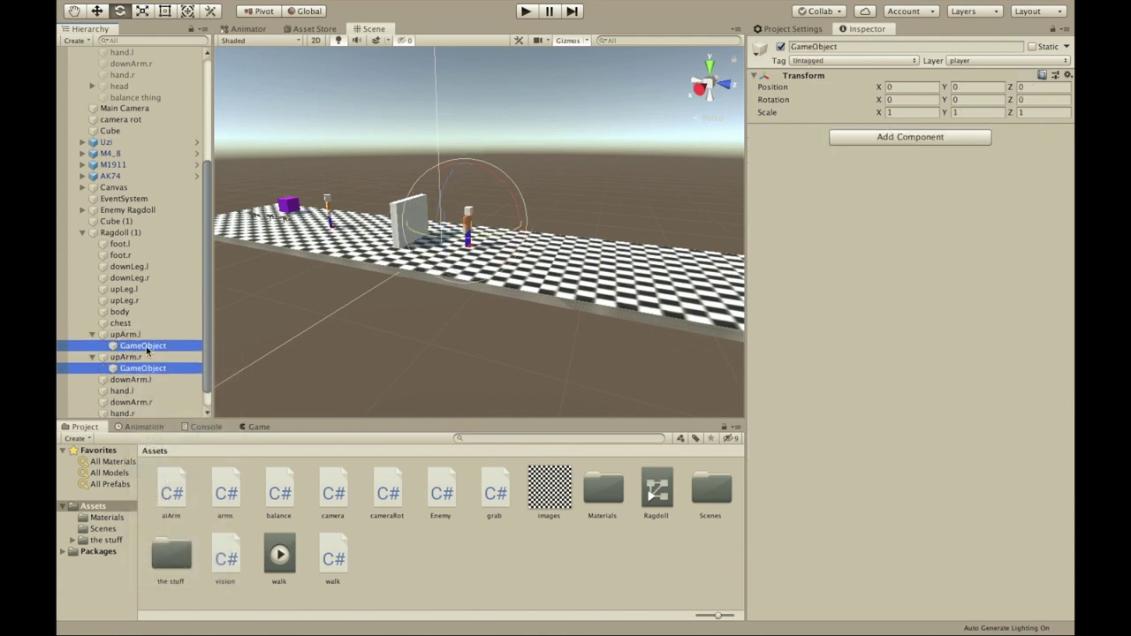
{"action": "left_click", "coordinate": [850, 46]}
{"action": "type", "text": "target"}
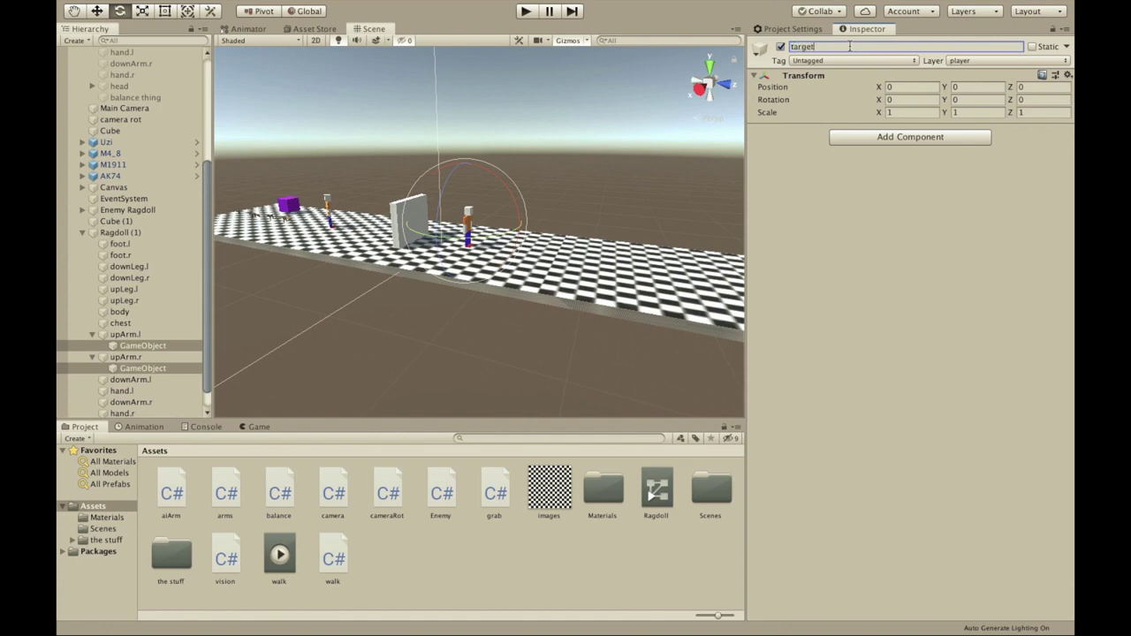
{"action": "key", "text": "Return"}
{"action": "left_click", "coordinate": [904, 99]}
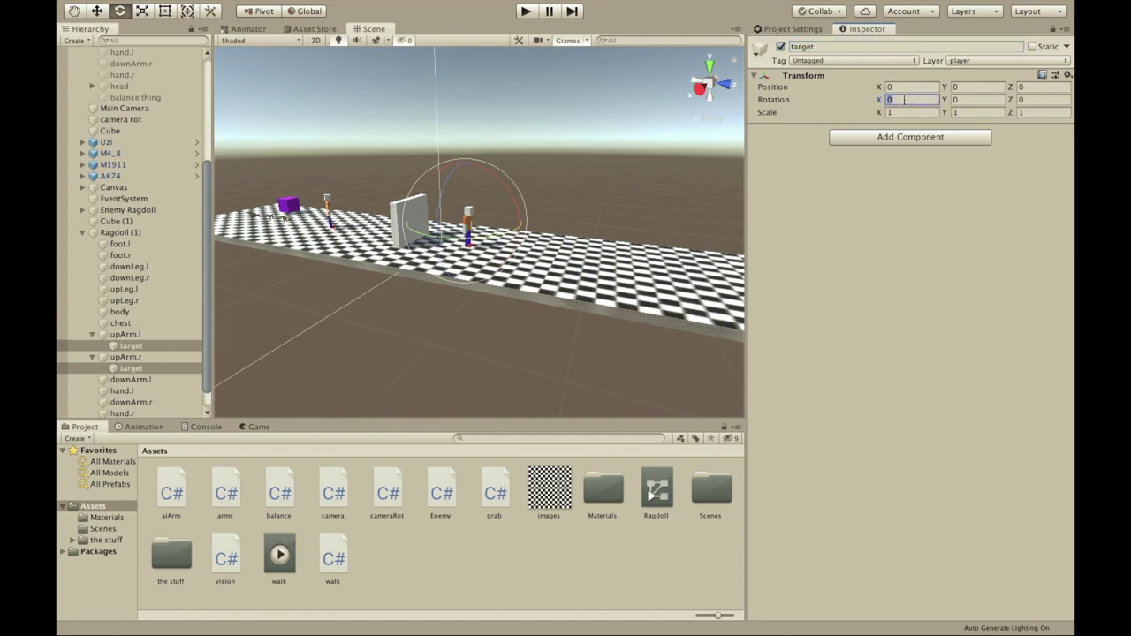
{"action": "type", "text": "90"}
Assign each upper arm's own target child as the Target in its Arms script.
{"action": "left_click", "coordinate": [139, 335]}
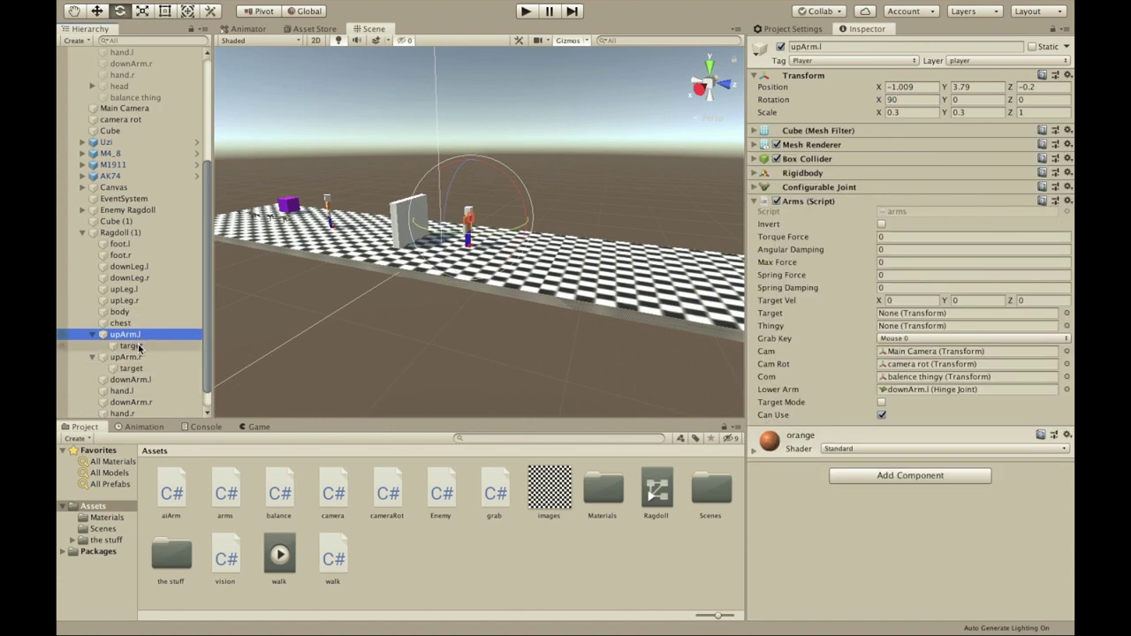
{"action": "left_click_drag", "start_coordinate": [156, 346], "coordinate": [903, 314]}
{"action": "left_click", "coordinate": [124, 357]}
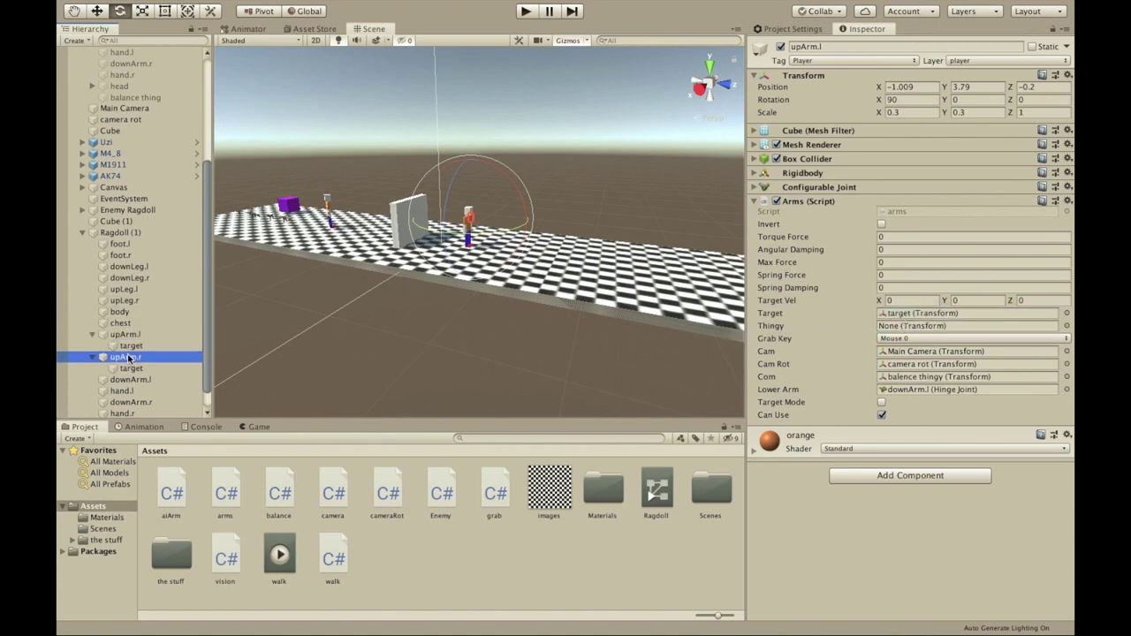
{"action": "left_click_drag", "start_coordinate": [131, 368], "coordinate": [970, 314]}
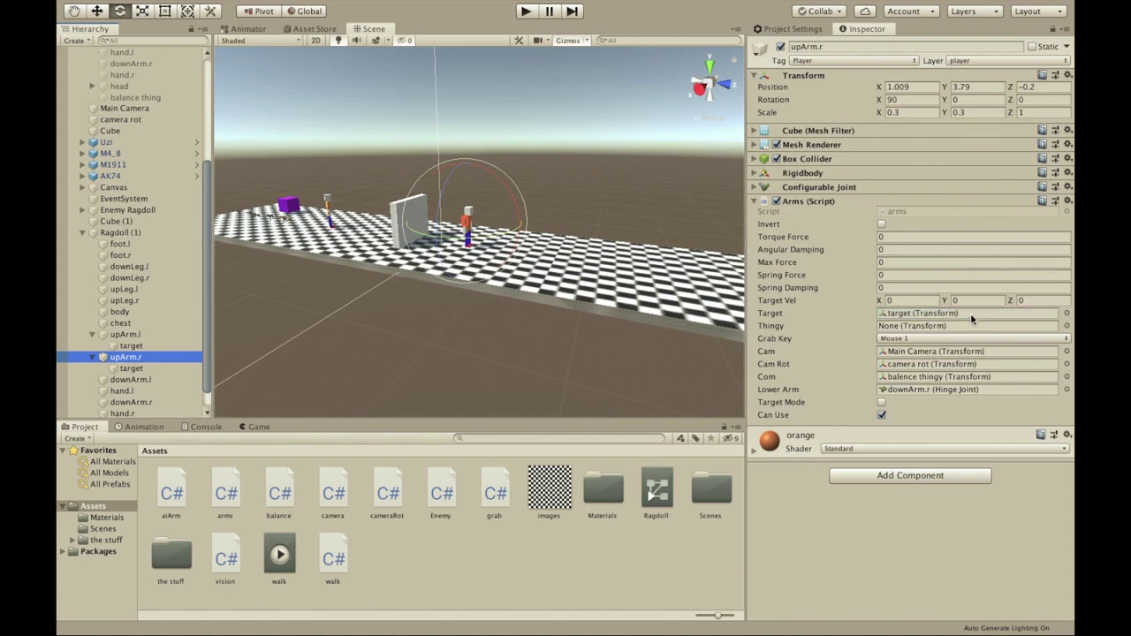
Enable Target Mode in the Arms script of both upArm.l and upArm.r.
{"action": "scroll", "coordinate": [132, 336], "scroll_direction": "down", "scroll_amount": 1}
{"action": "left_click", "coordinate": [124, 312]}
{"action": "left_click", "coordinate": [132, 334], "text": "super"}
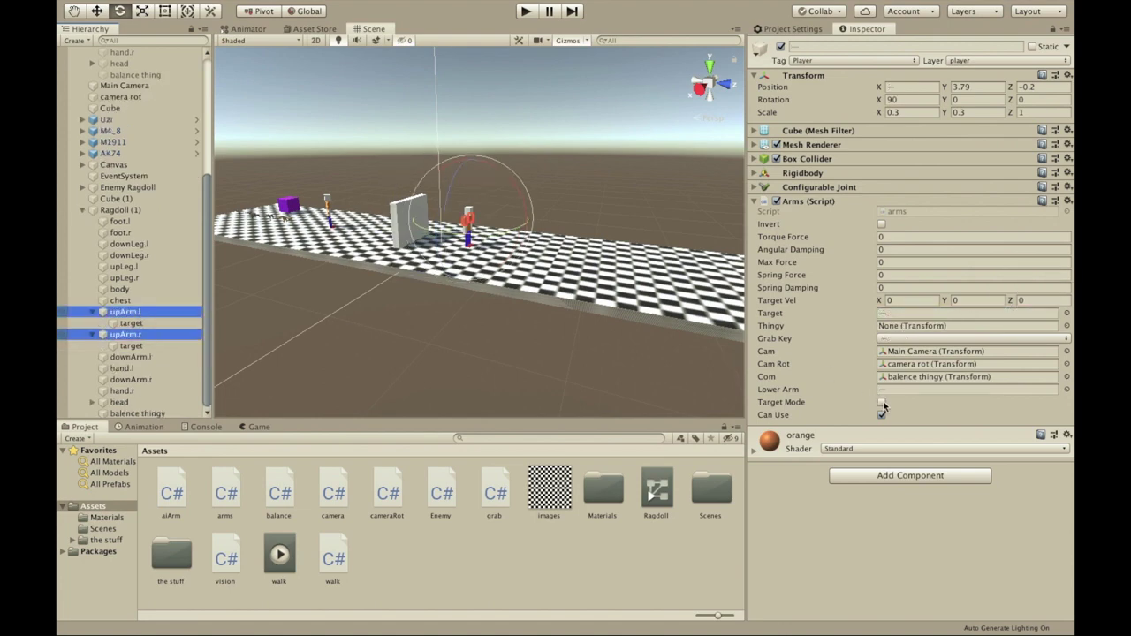
{"action": "left_click", "coordinate": [881, 402]}
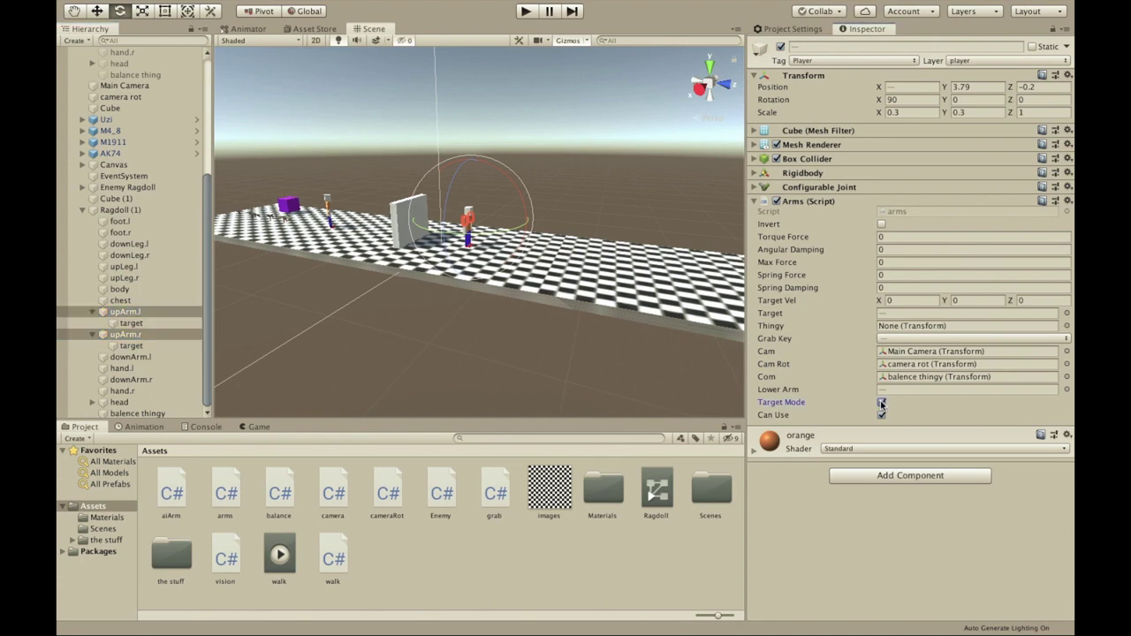
Play-test the ragdoll's arm movement in a maximized Game view, and stop play mode.
{"action": "key", "text": "super+p"}
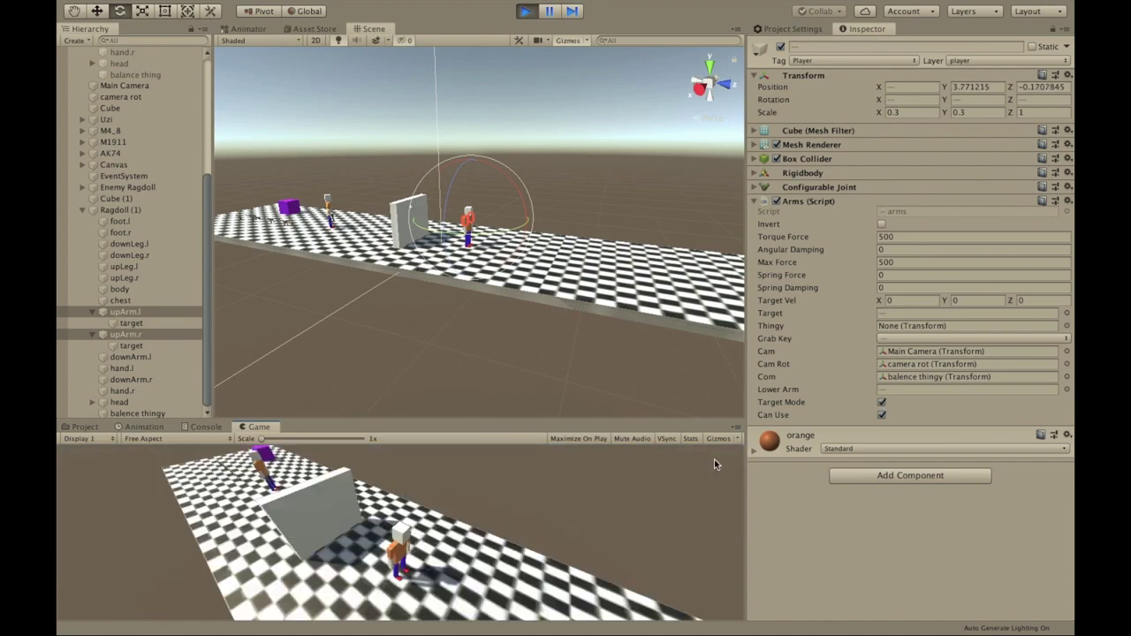
{"action": "key", "text": "shift+space"}
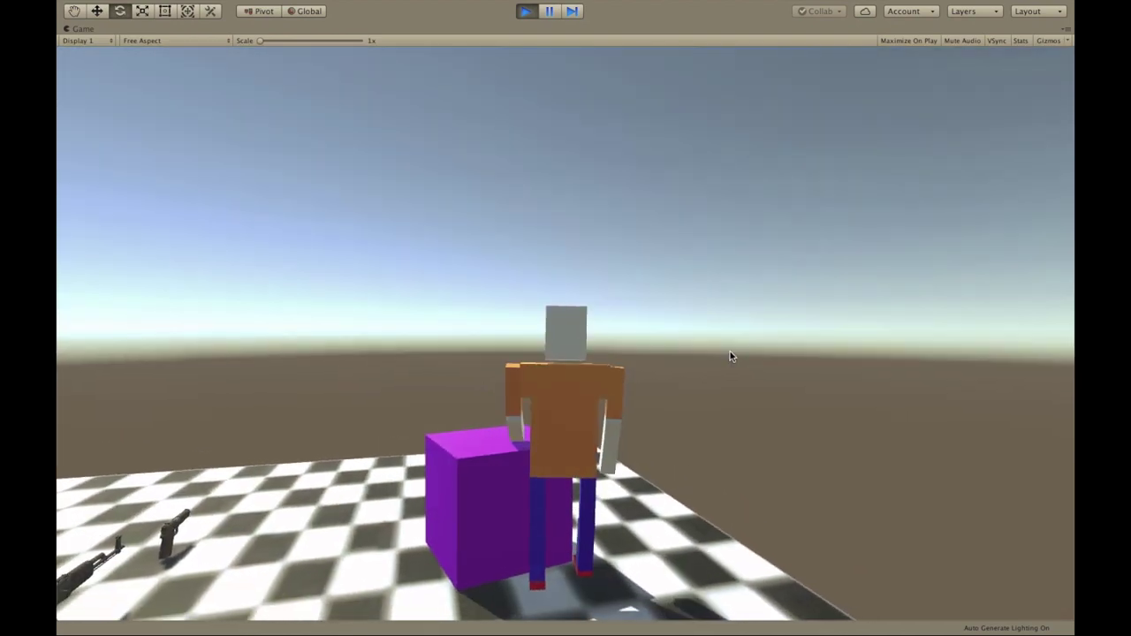
{"action": "key", "text": "ctrl+p"}
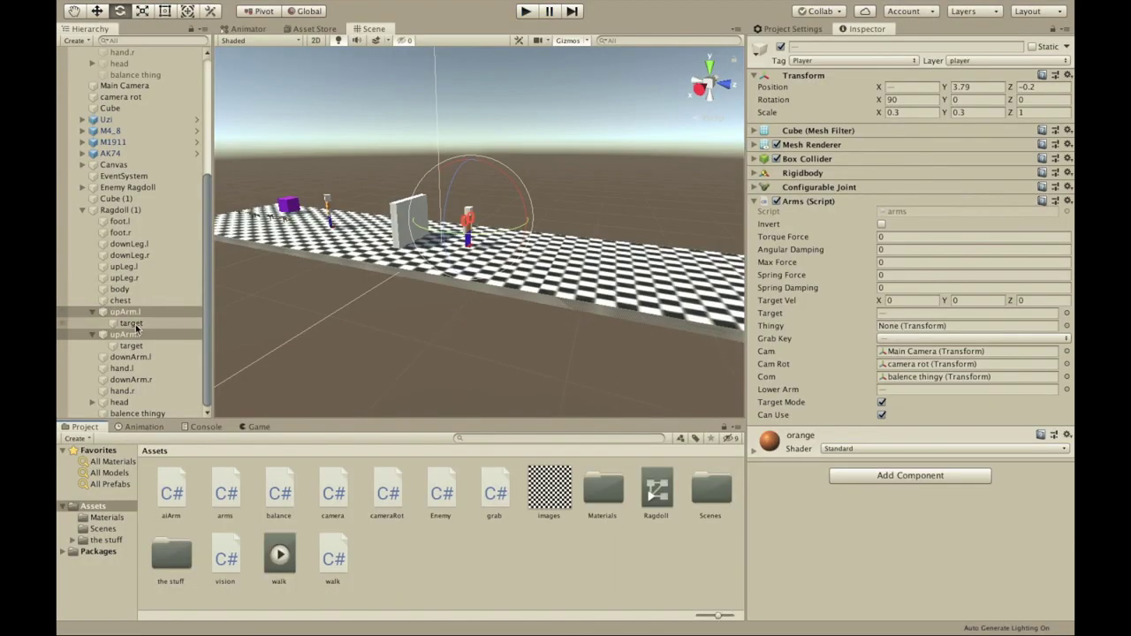
Add the Grab script to both hand.l and hand.r of Ragdoll (1).
{"action": "left_click", "coordinate": [92, 312]}
{"action": "left_click", "coordinate": [92, 334]}
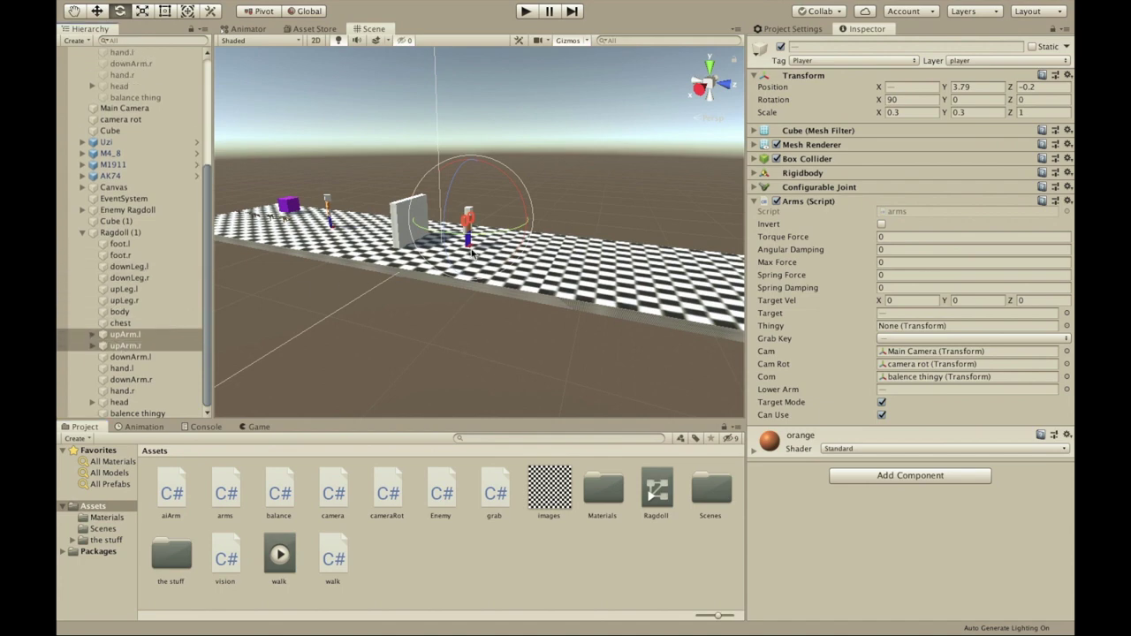
{"action": "key", "text": "f"}
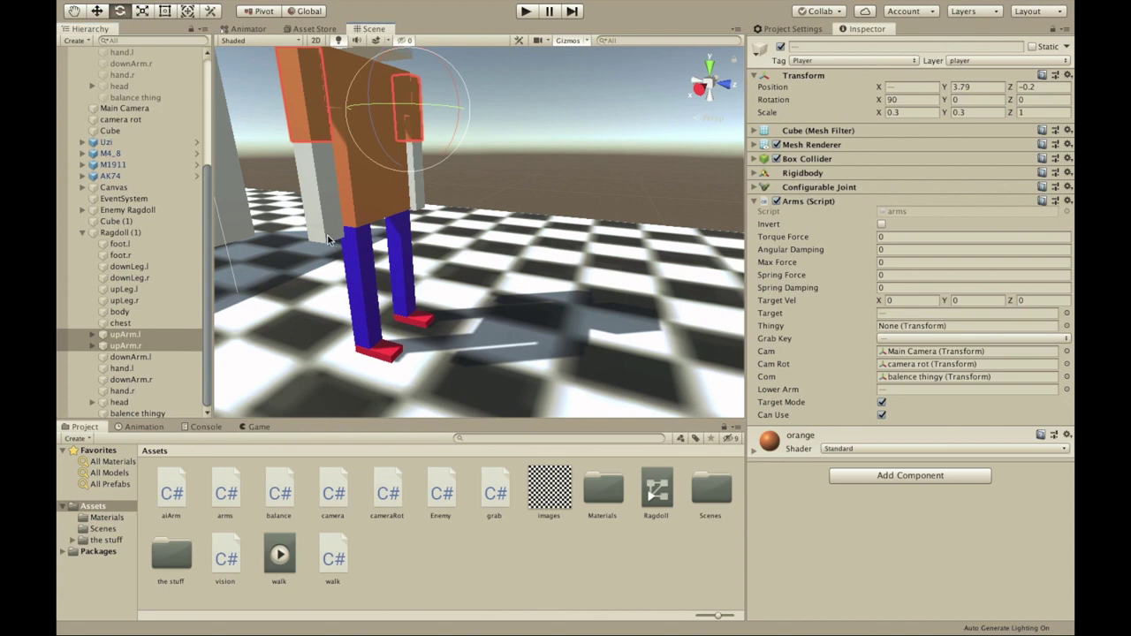
{"action": "left_click", "coordinate": [328, 231]}
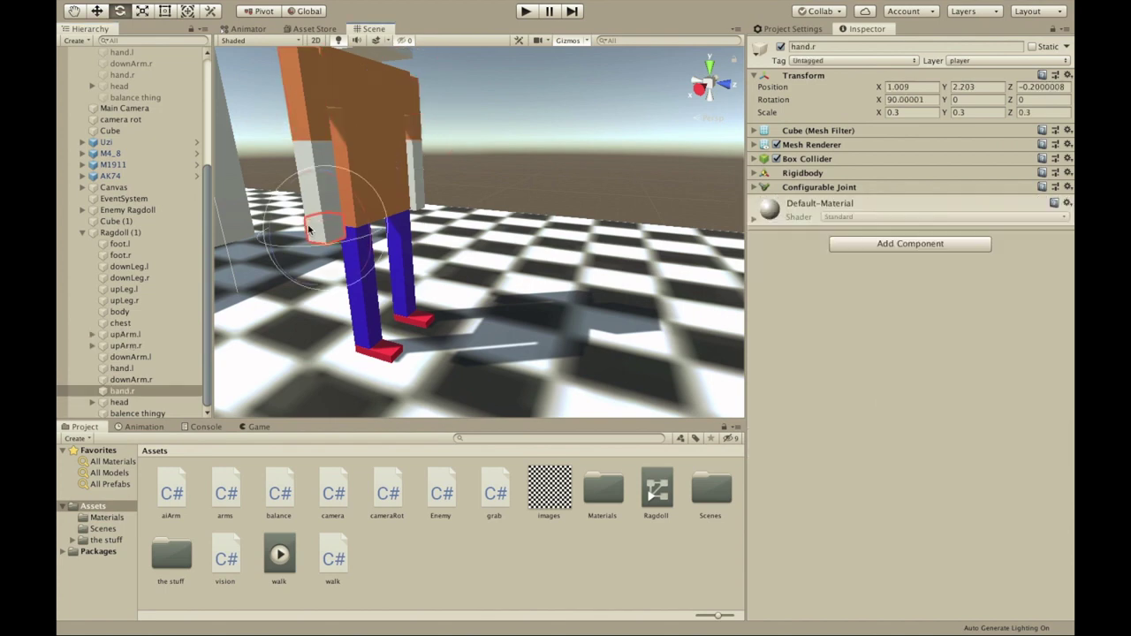
{"action": "left_click", "coordinate": [419, 208], "text": "shift"}
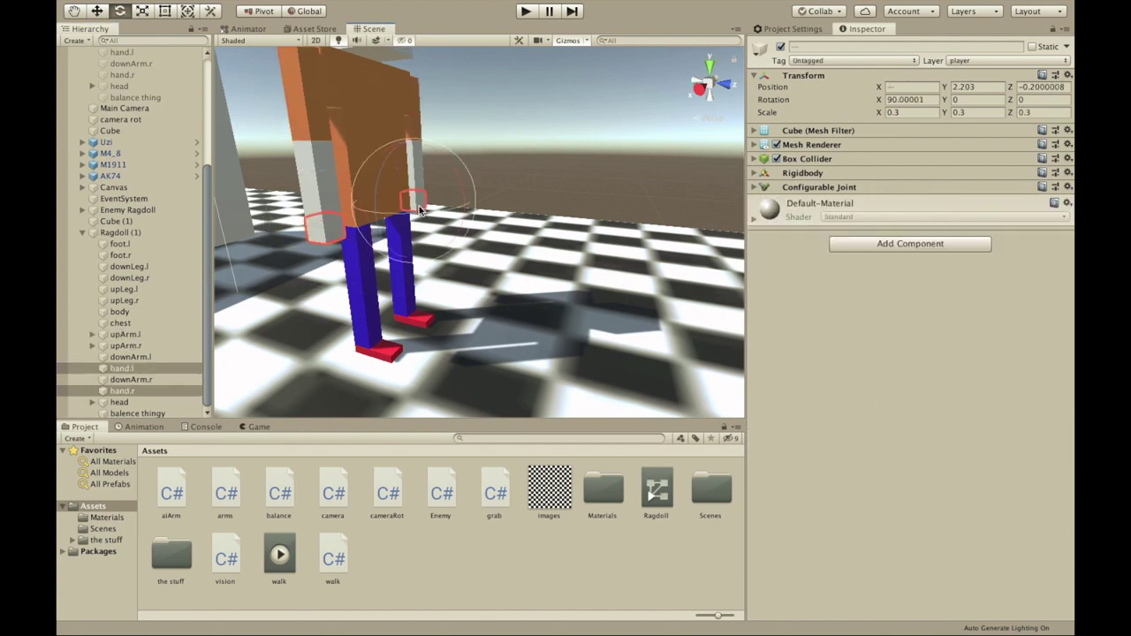
{"action": "left_click", "coordinate": [880, 245]}
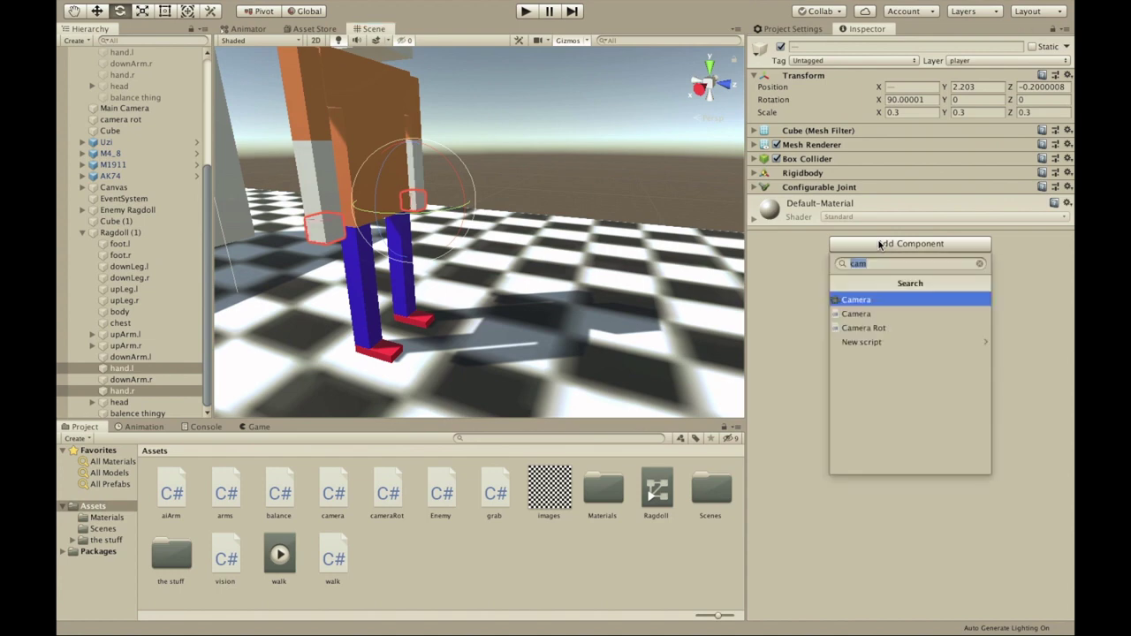
{"action": "type", "text": "gr"}
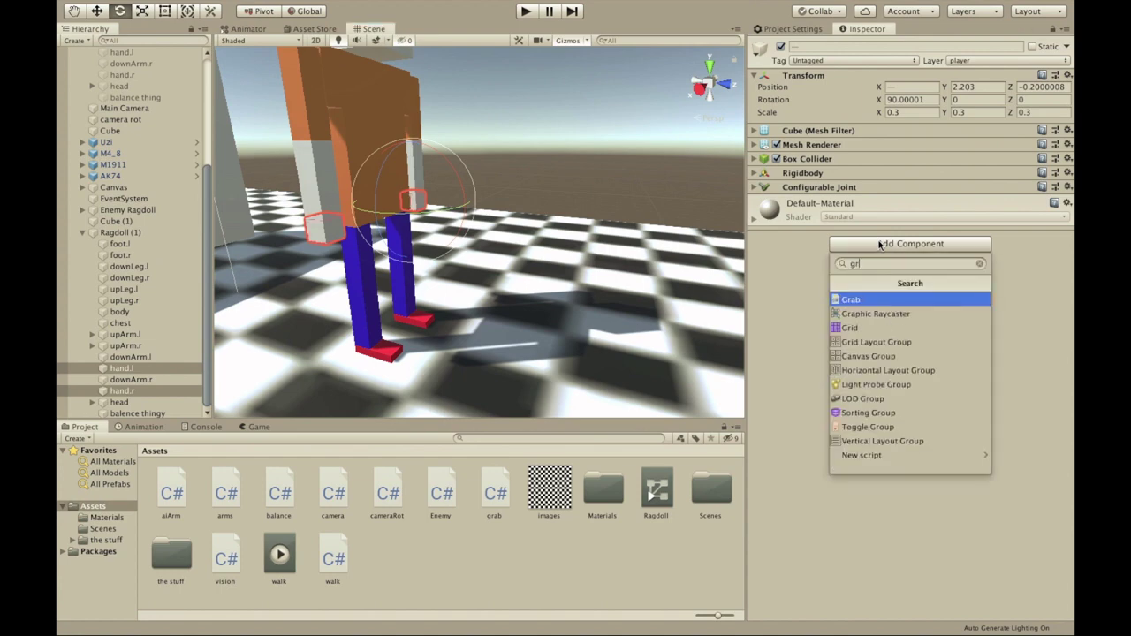
{"action": "key", "text": "Return"}
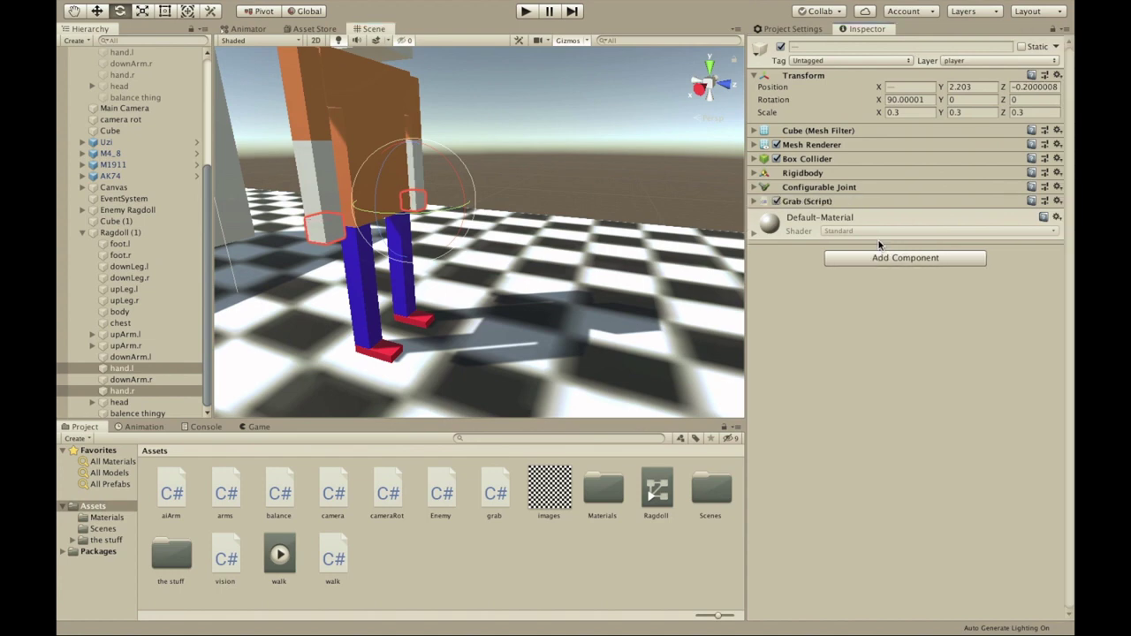
Set the Grab Key of both hands' Grab scripts to Mouse 0.
{"action": "left_click", "coordinate": [755, 201]}
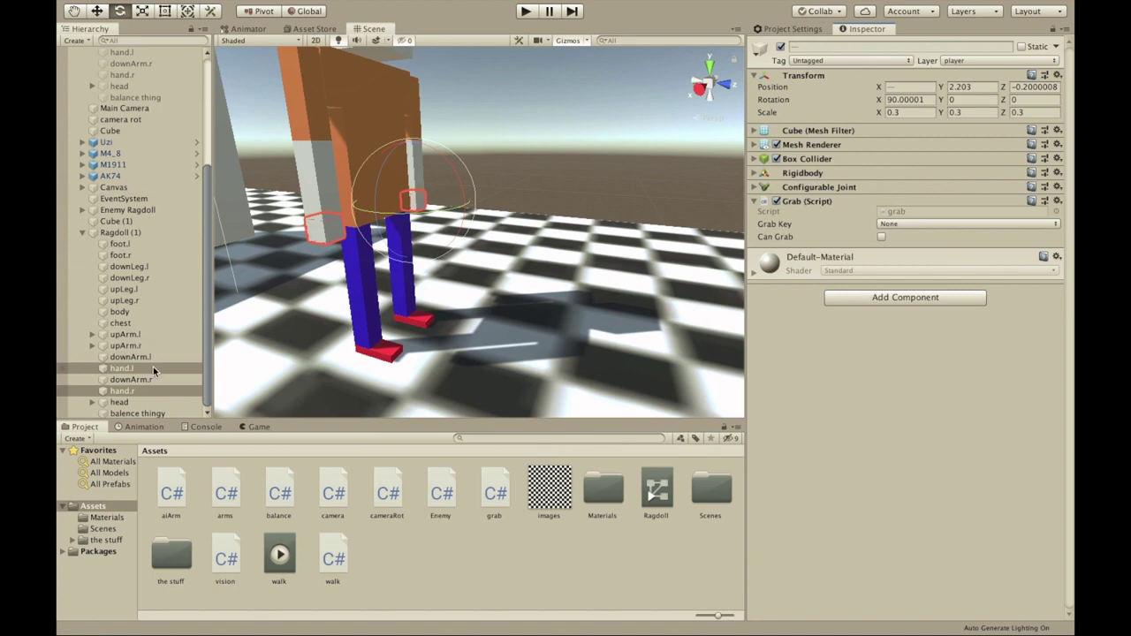
{"action": "left_click", "coordinate": [893, 226]}
{"action": "scroll", "coordinate": [881, 415], "scroll_direction": "down", "scroll_amount": 10}
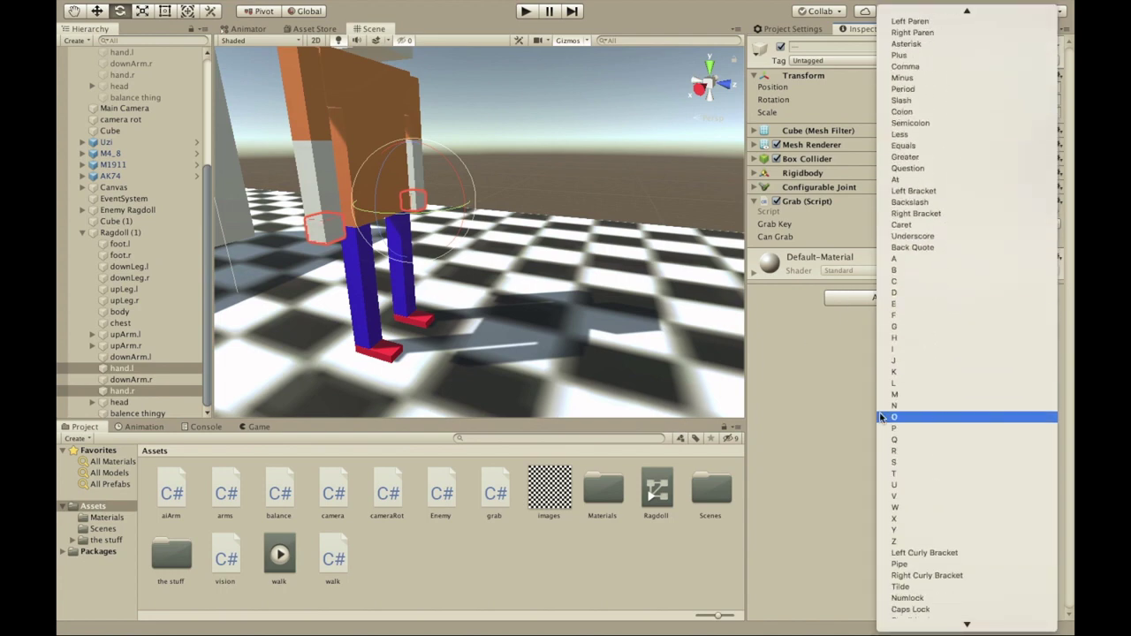
{"action": "scroll", "coordinate": [881, 418], "scroll_direction": "down", "scroll_amount": 20}
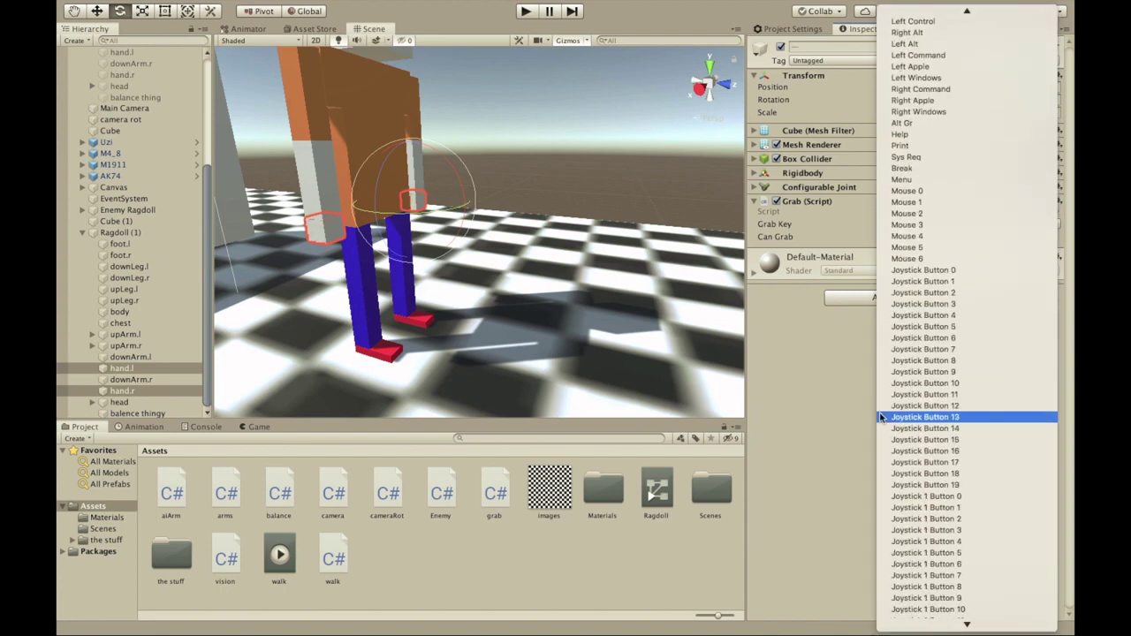
{"action": "left_click", "coordinate": [907, 191]}
Set the Grab Key of hand.r alone to Mouse 1.
{"action": "left_click", "coordinate": [152, 390]}
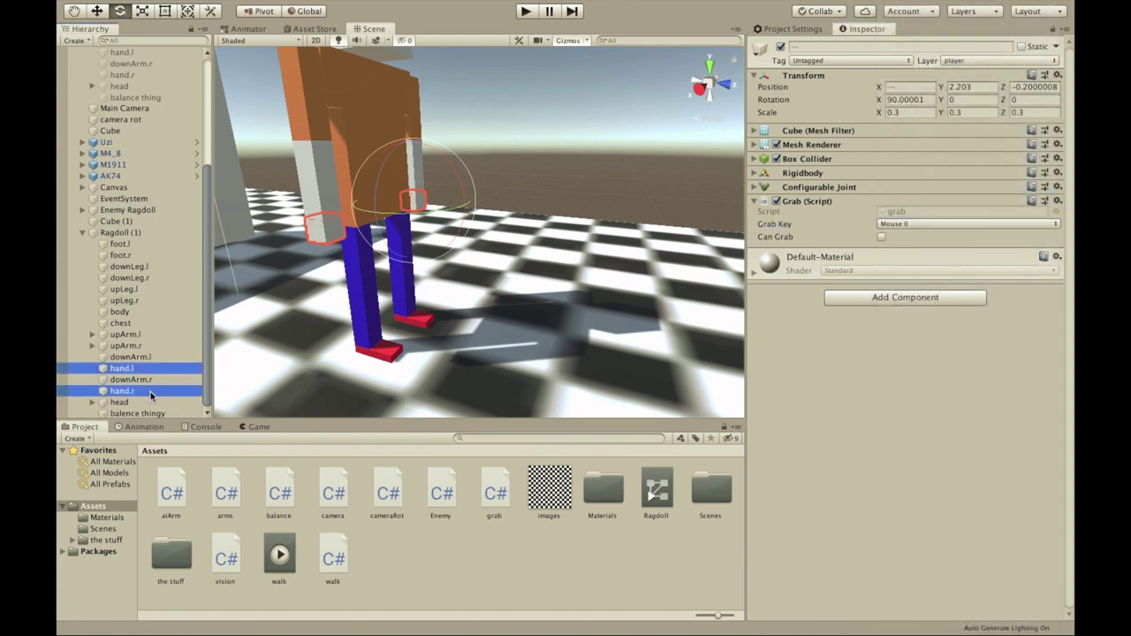
{"action": "left_click", "coordinate": [898, 226]}
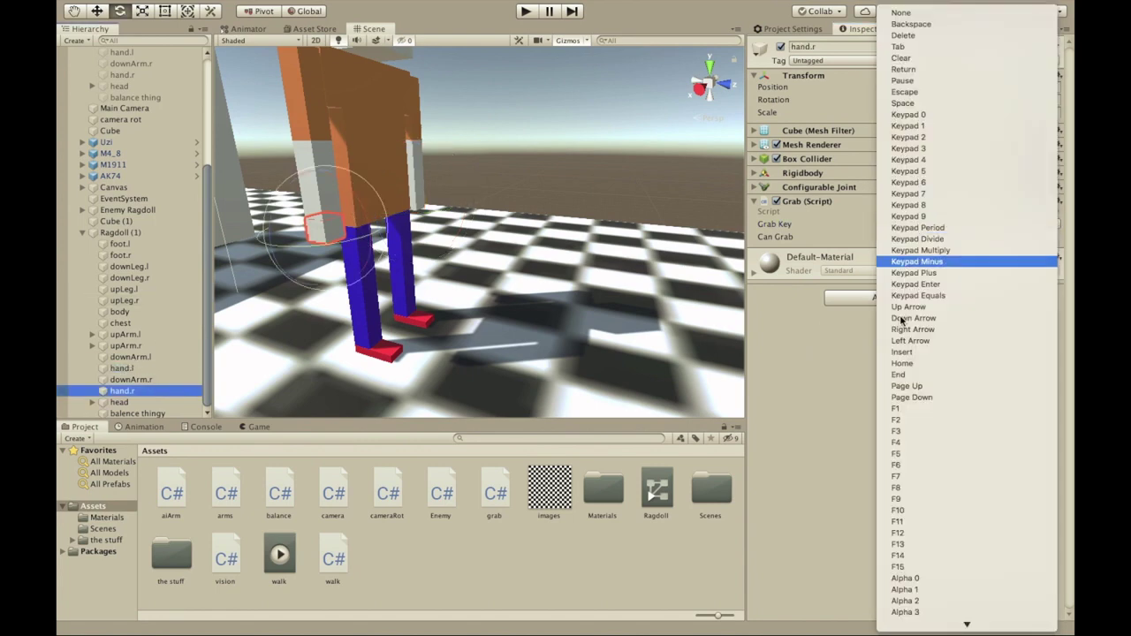
{"action": "scroll", "coordinate": [910, 424], "scroll_direction": "down", "scroll_amount": 20}
{"action": "scroll", "coordinate": [918, 433], "scroll_direction": "down", "scroll_amount": 15}
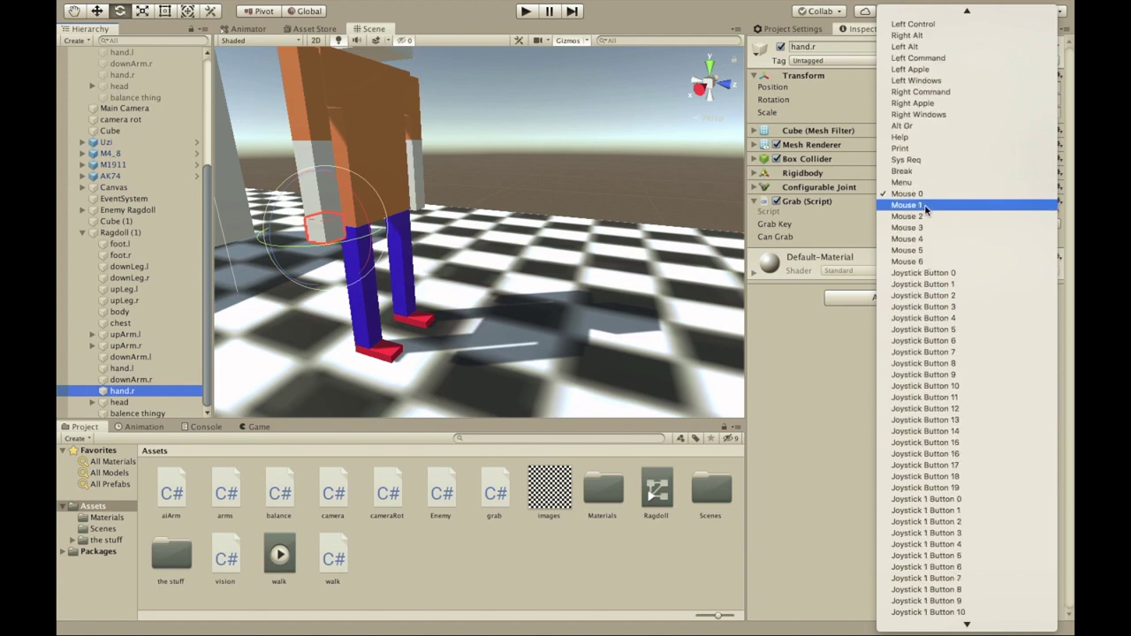
{"action": "left_click", "coordinate": [925, 205]}
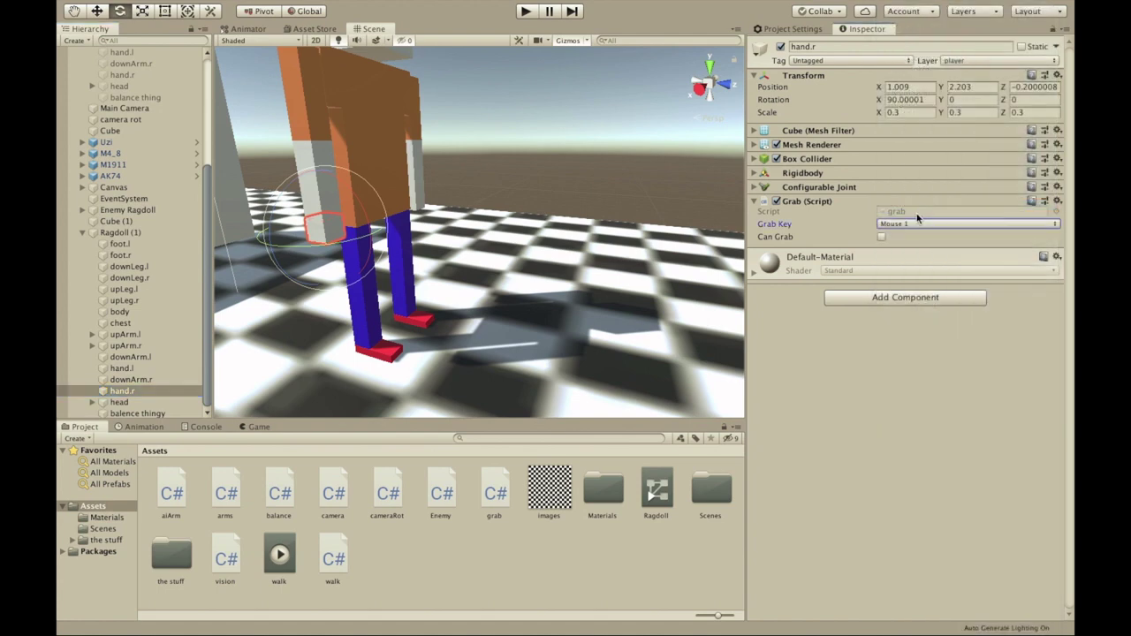
Enable Can Grab in the Grab script of both hand.l and hand.r.
{"action": "left_click", "coordinate": [151, 366], "text": "super"}
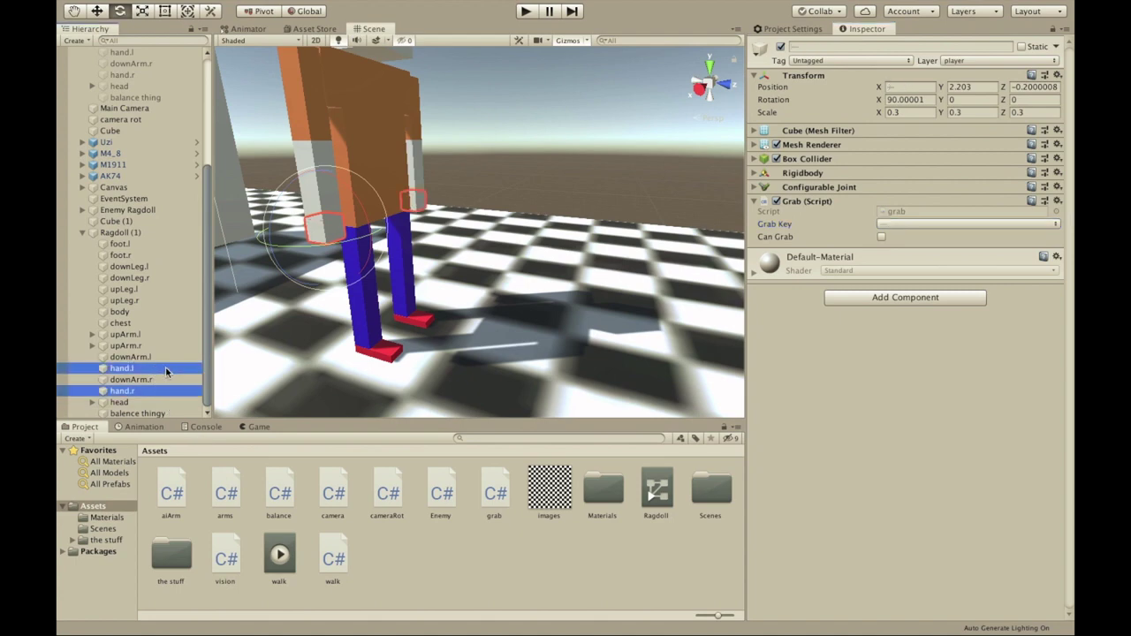
{"action": "left_click", "coordinate": [881, 236]}
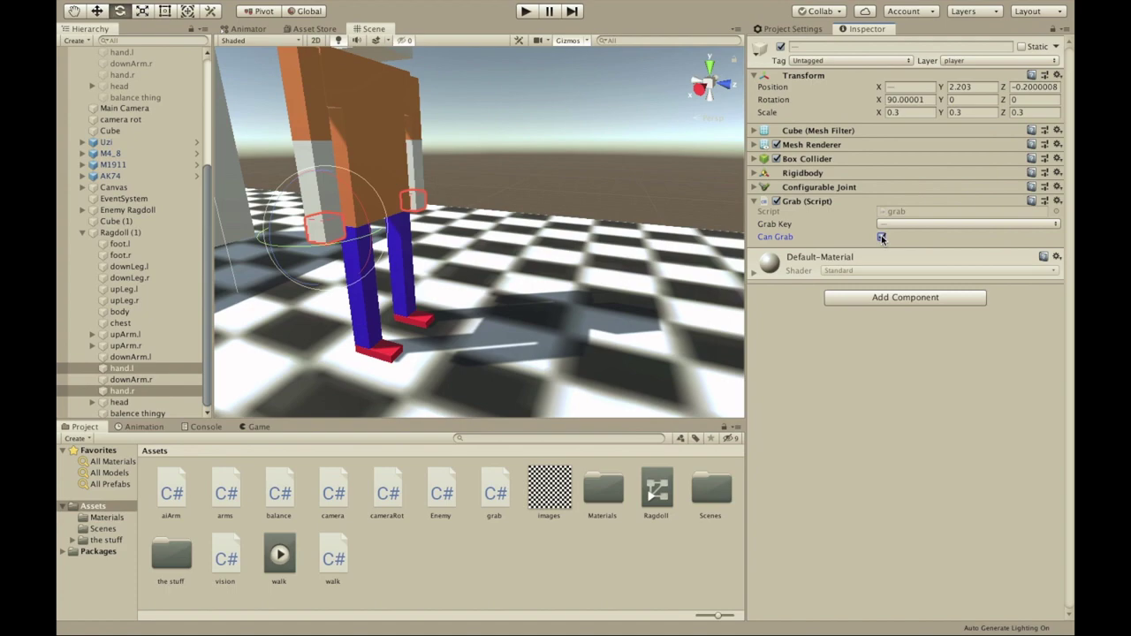
Play the scene to test grabbing with the ragdoll's hands.
{"action": "key", "text": "super+p"}
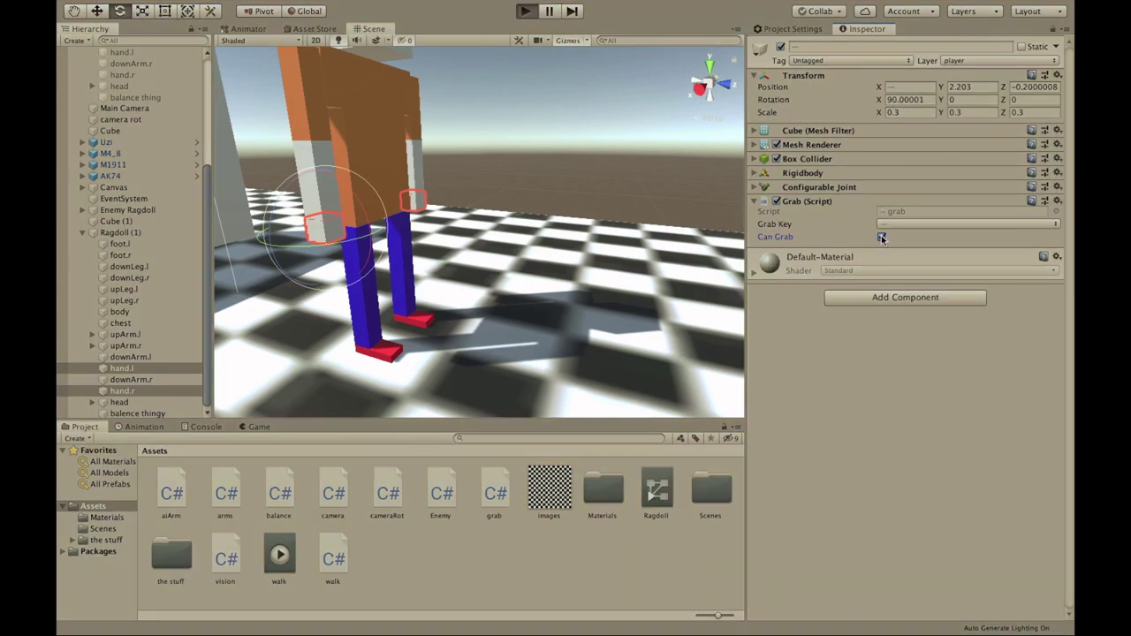